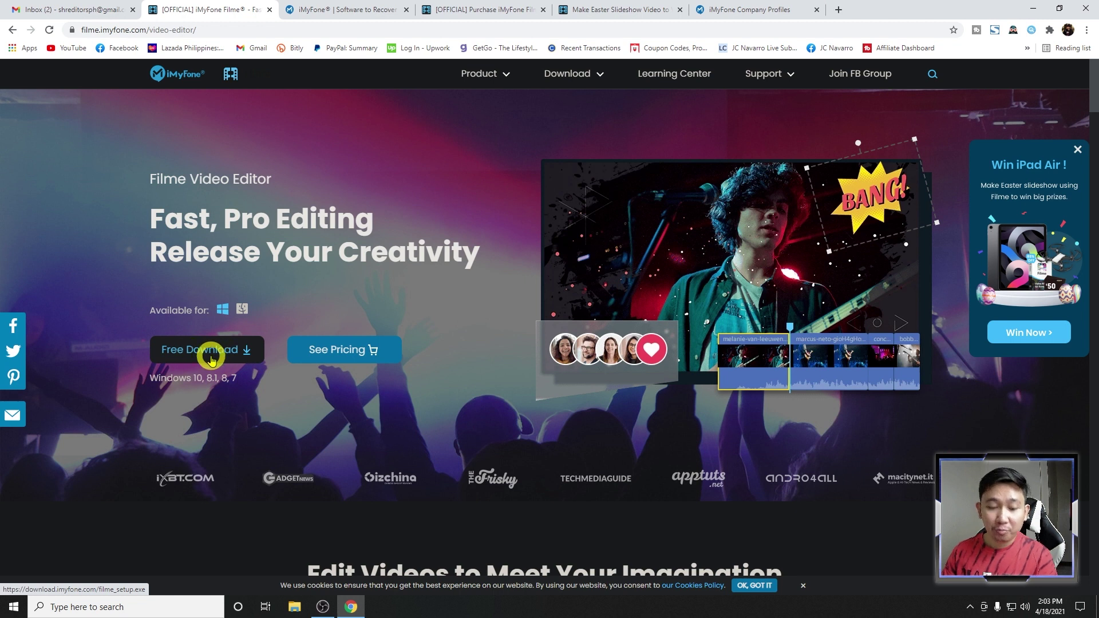
Download the free Windows installer of the Filme video editor from its product page
click(212, 356)
key(F11)
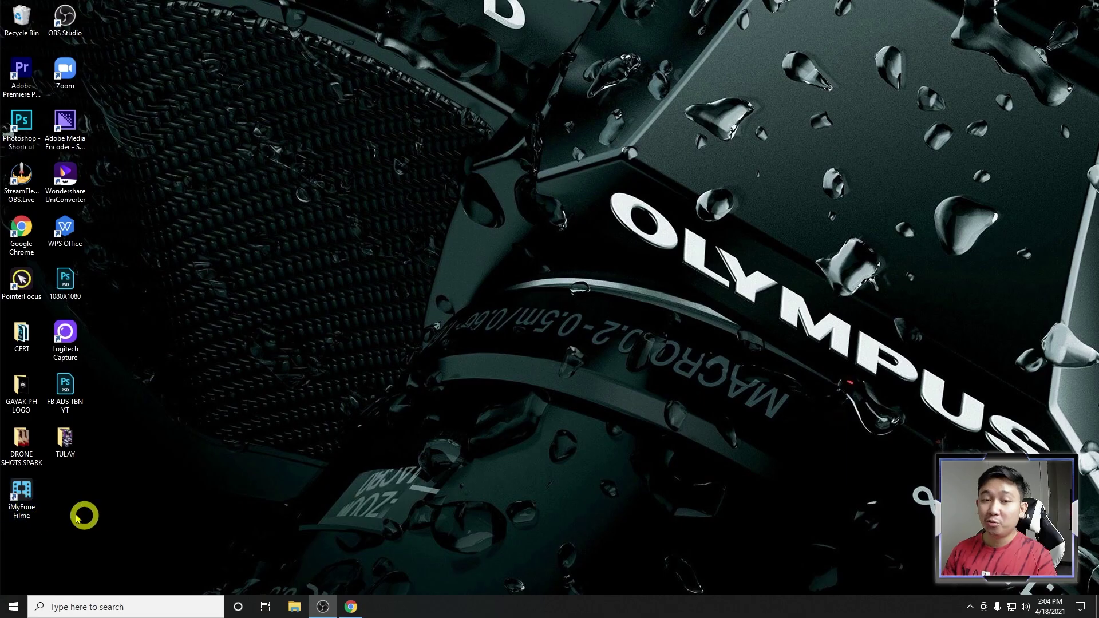
Launch iMyFone Filme from the desktop, dismiss its Message Center and minimize the editor
double_click(24, 493)
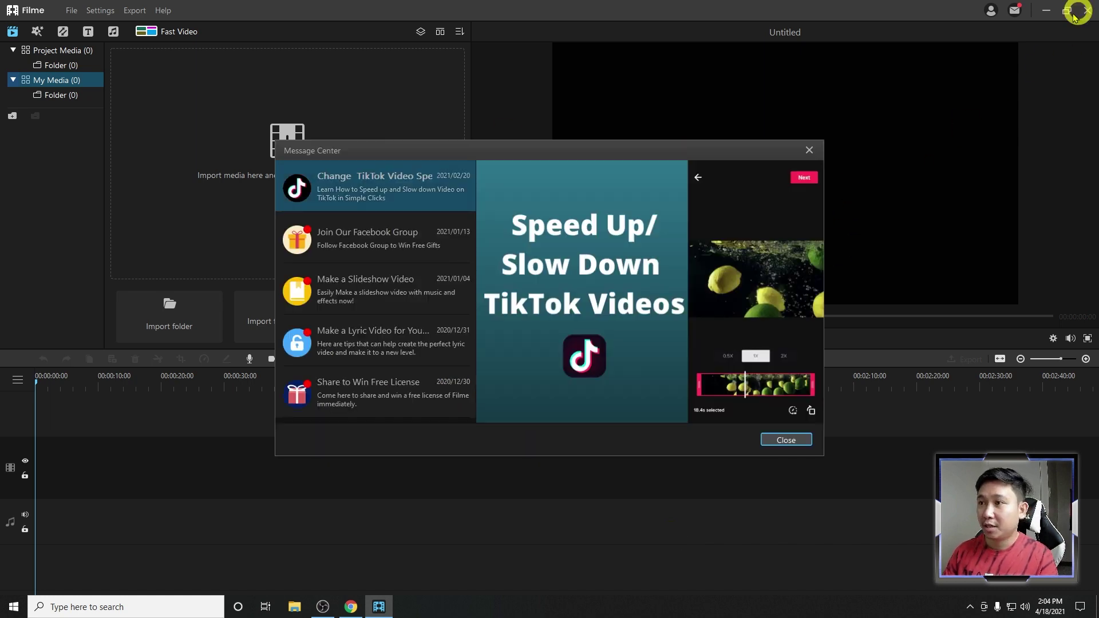
click(808, 151)
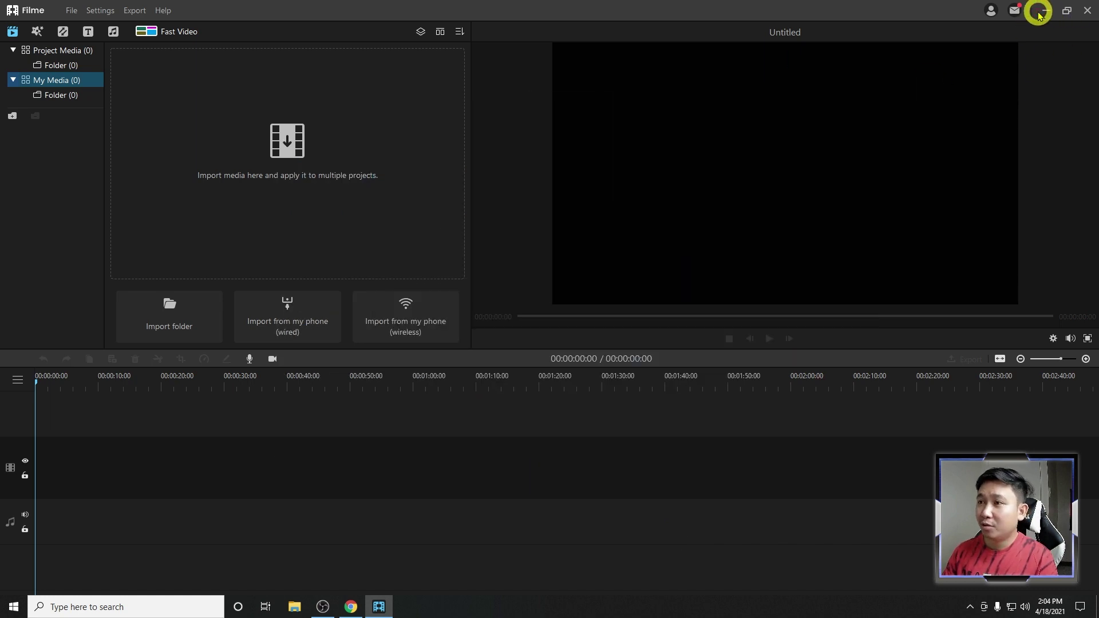
click(1046, 11)
Run filme_setup from the Downloads folder as administrator and install Filme
click(299, 608)
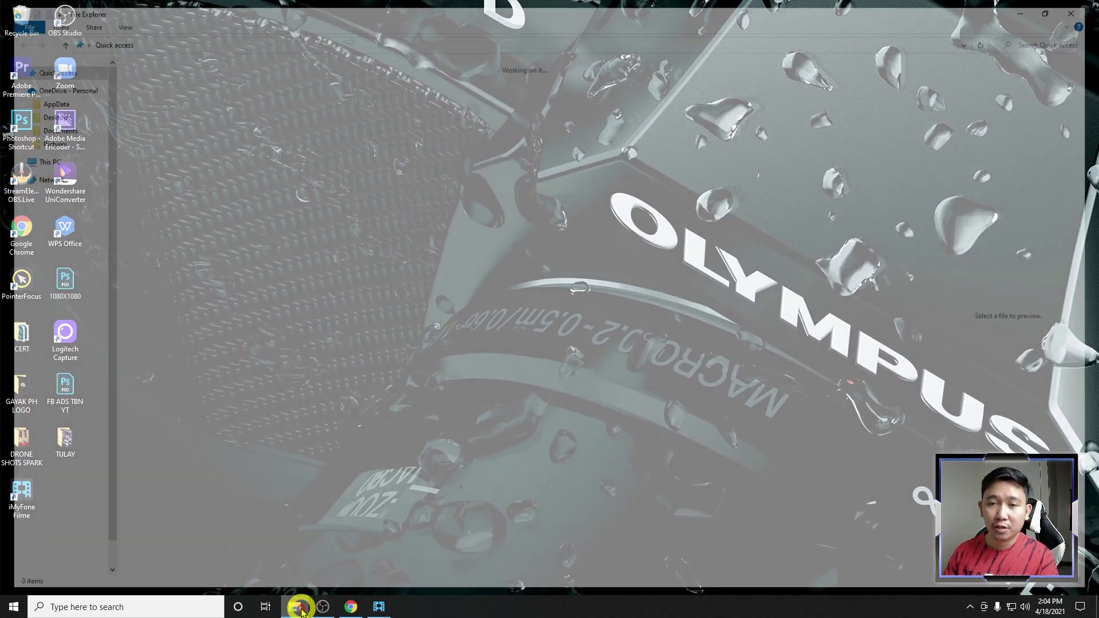
click(37, 527)
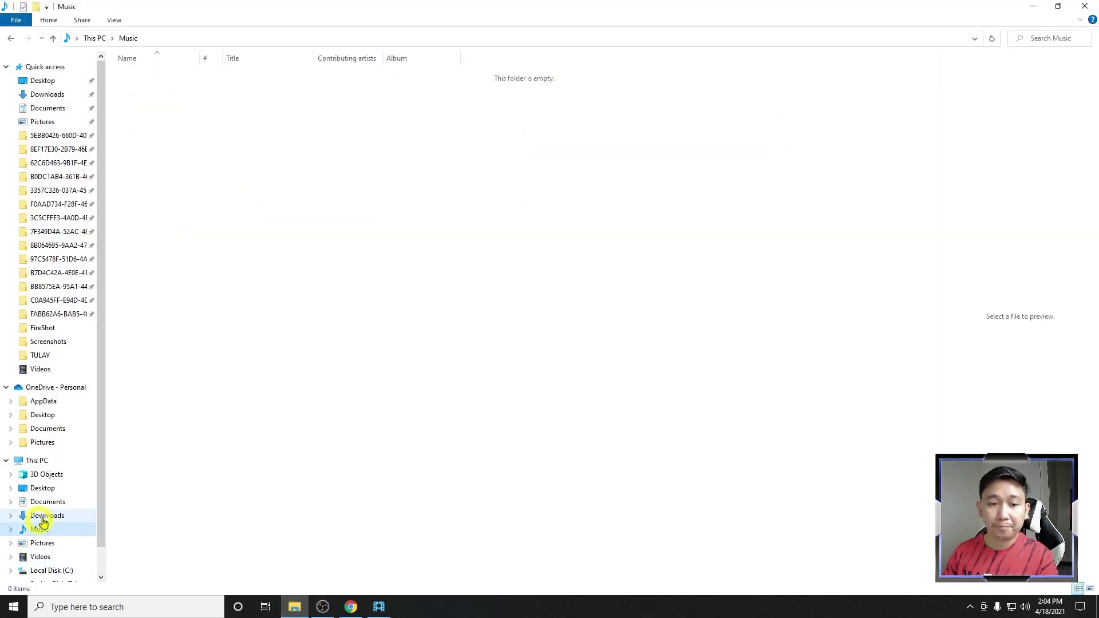
click(42, 518)
right_click(165, 133)
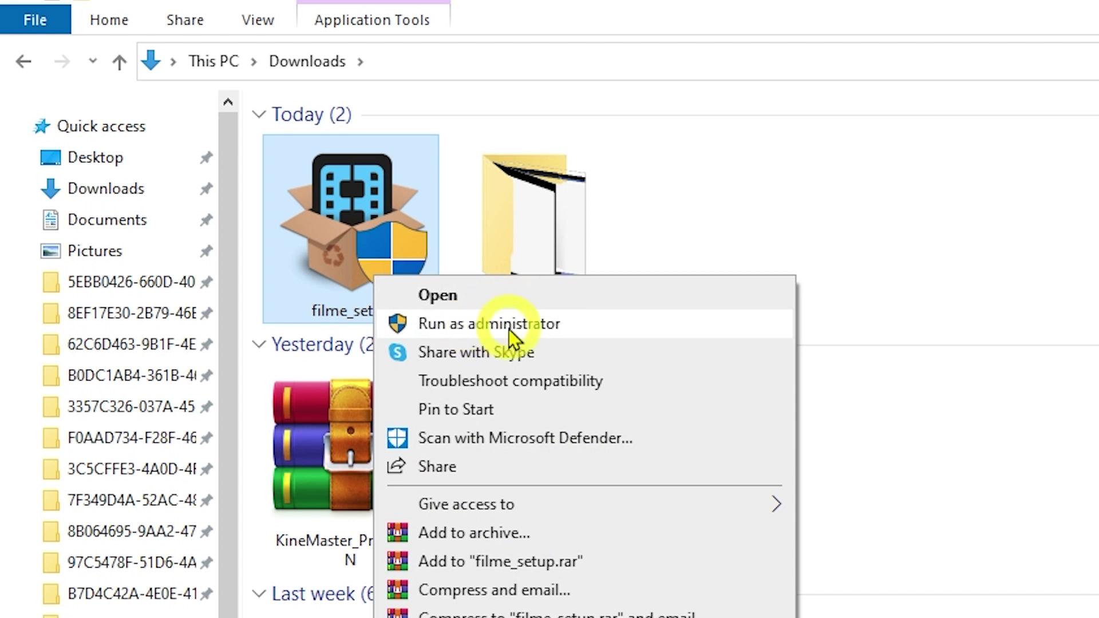
click(509, 324)
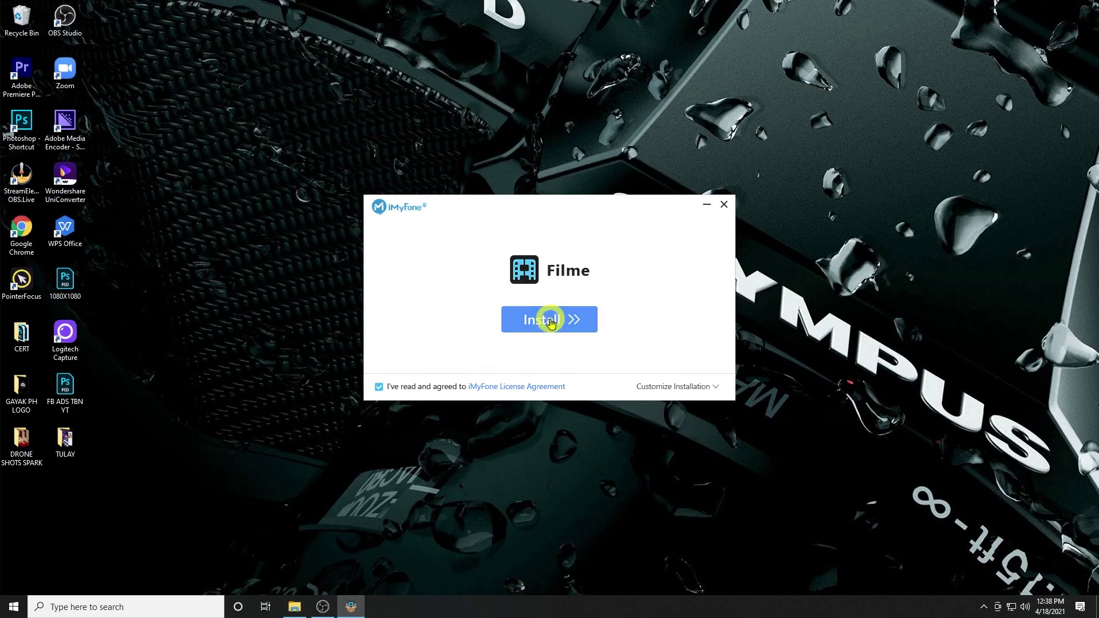
click(551, 319)
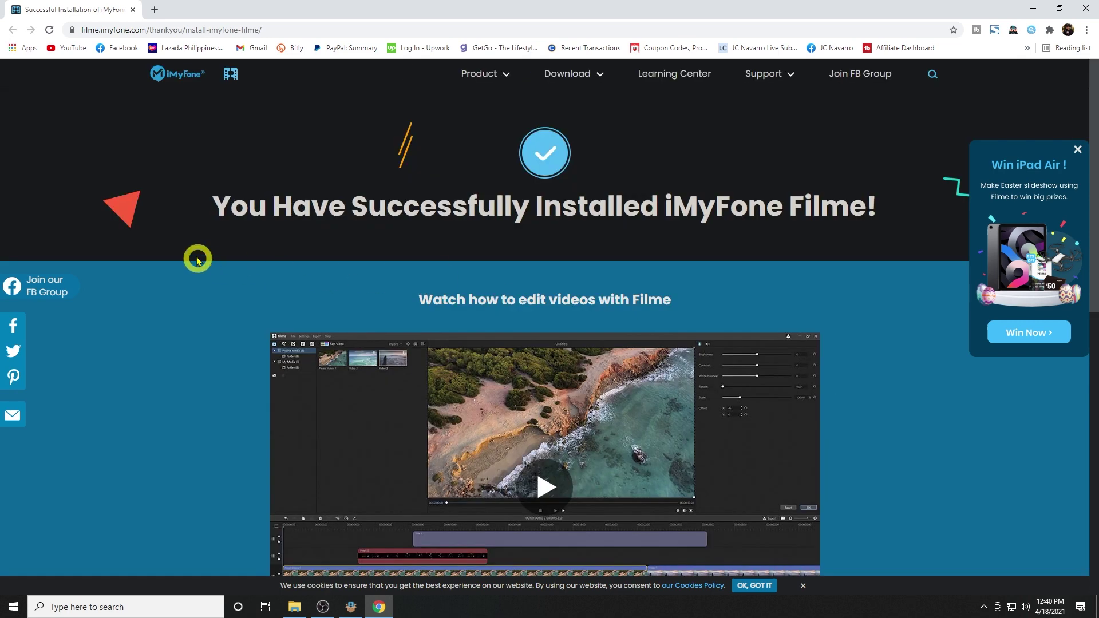
drag(198, 261, 882, 237)
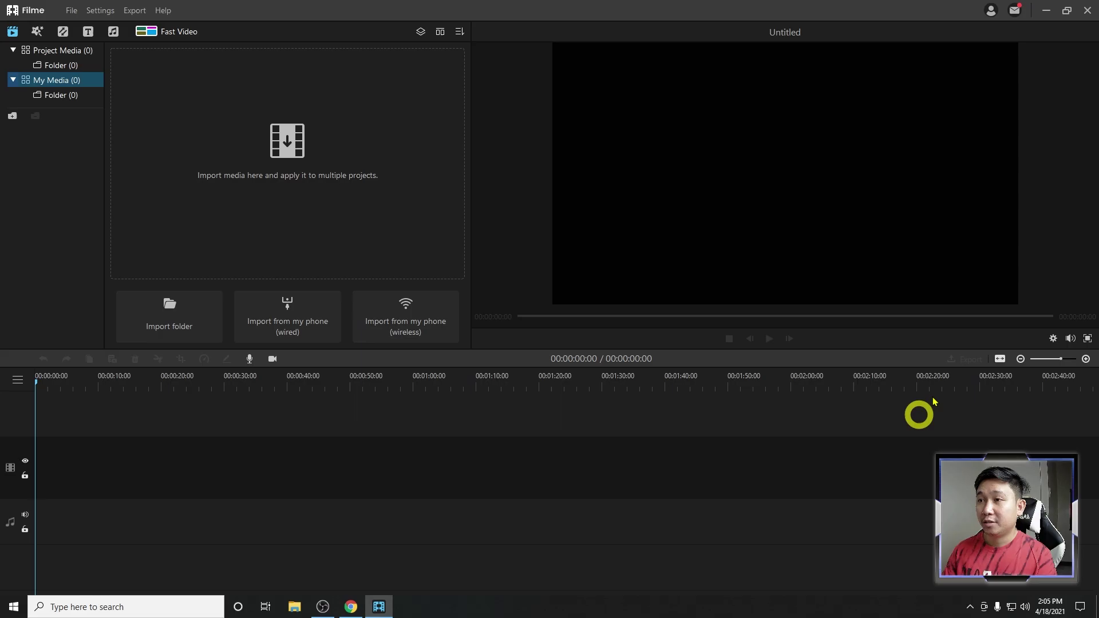
click(990, 11)
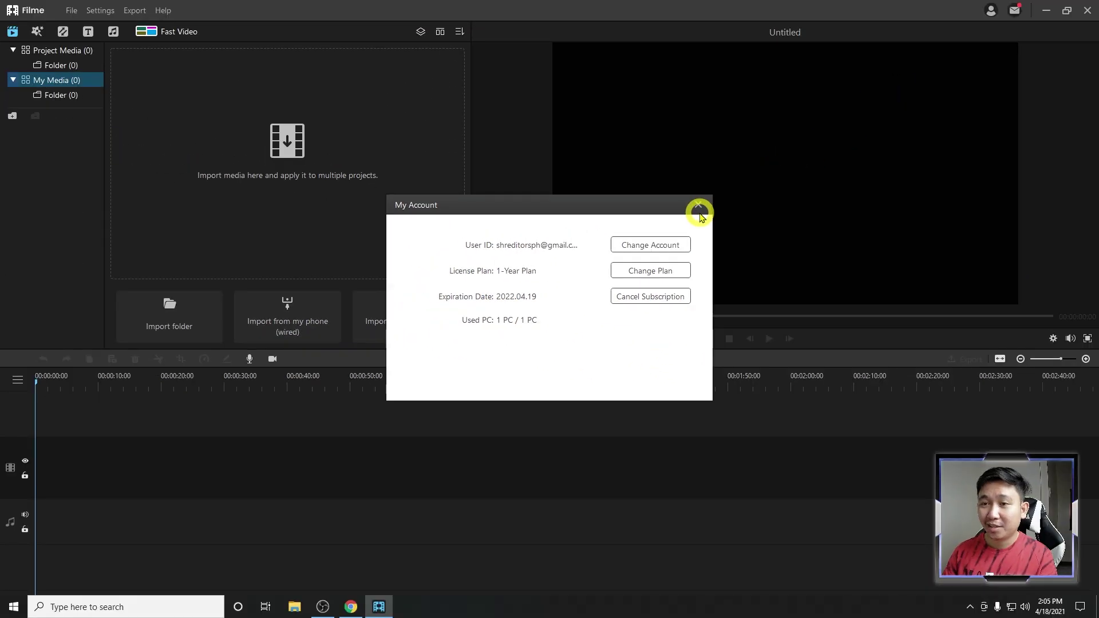
click(844, 113)
Look through Filme's filters, elements, transitions, text and music libraries and the Fast Video feature
click(37, 32)
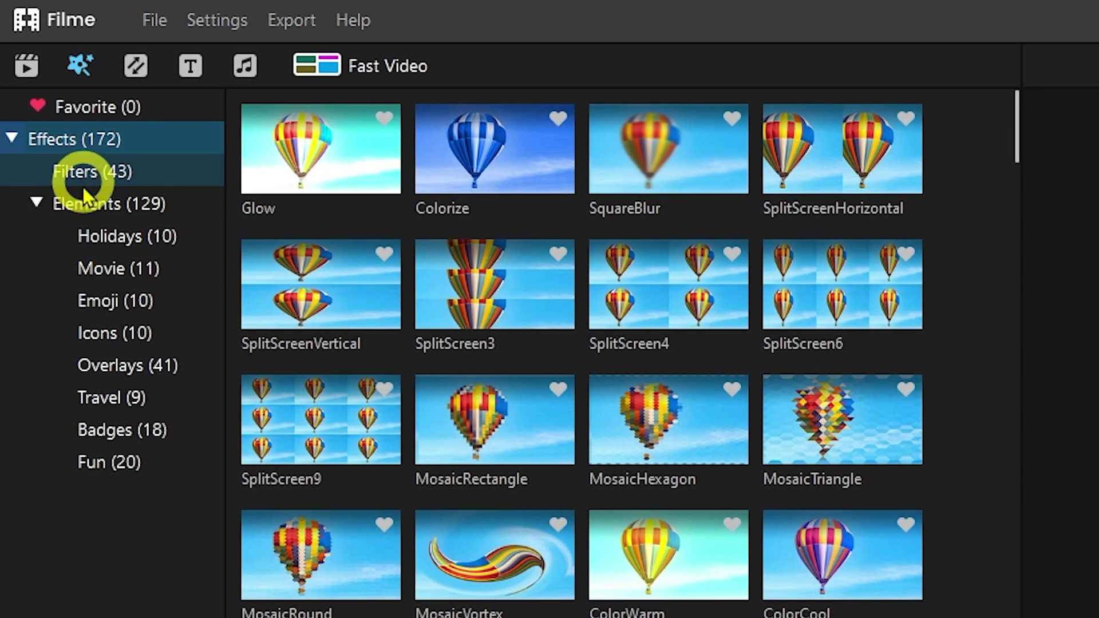
click(89, 159)
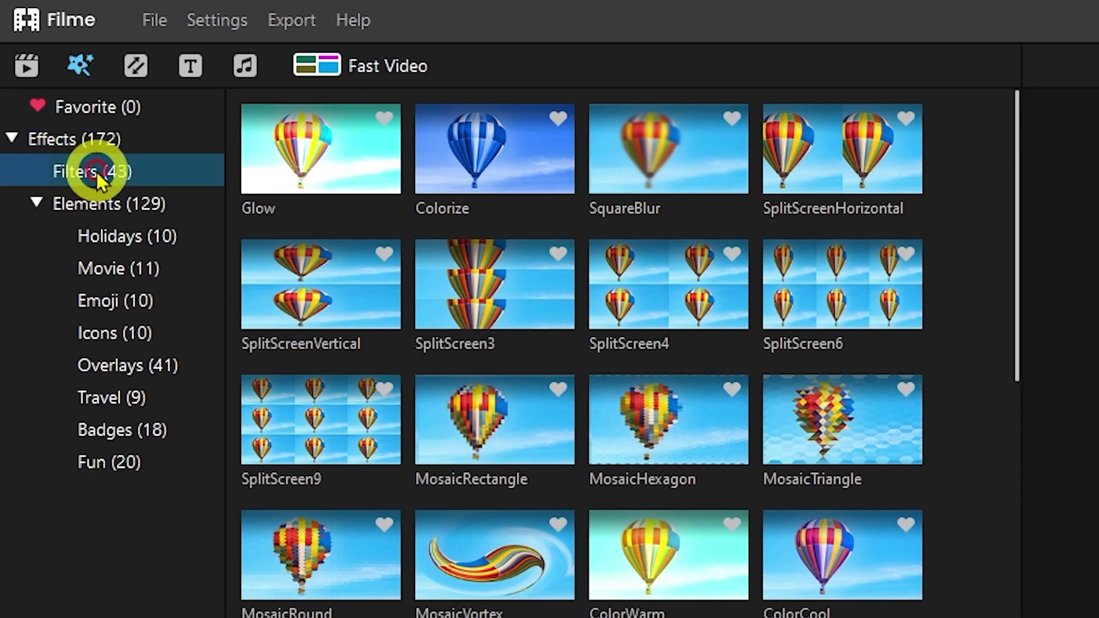
click(119, 205)
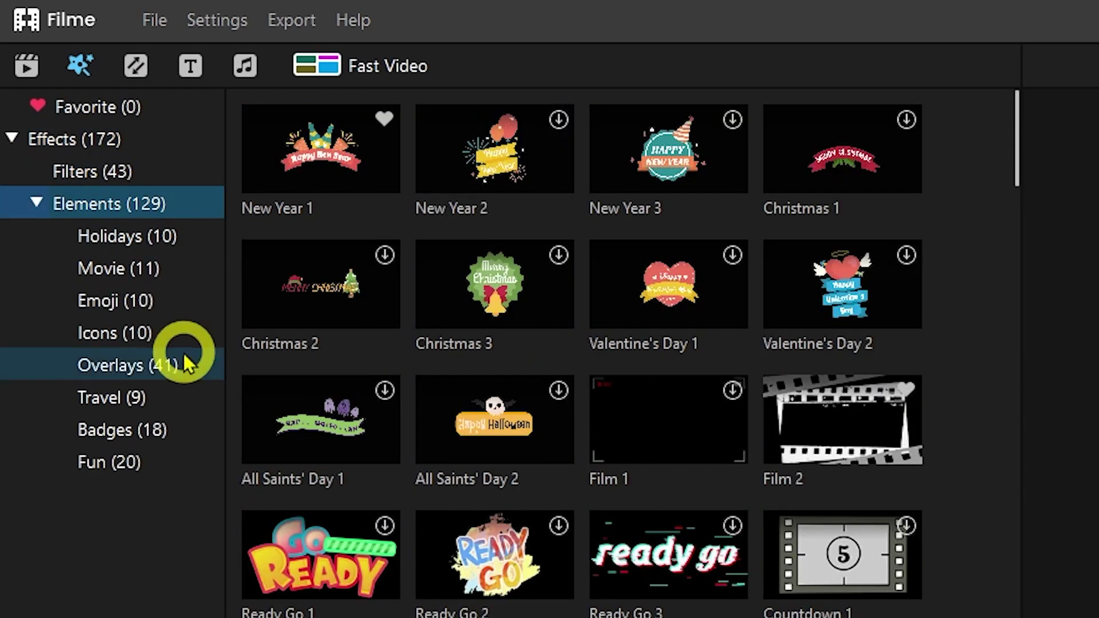
click(136, 65)
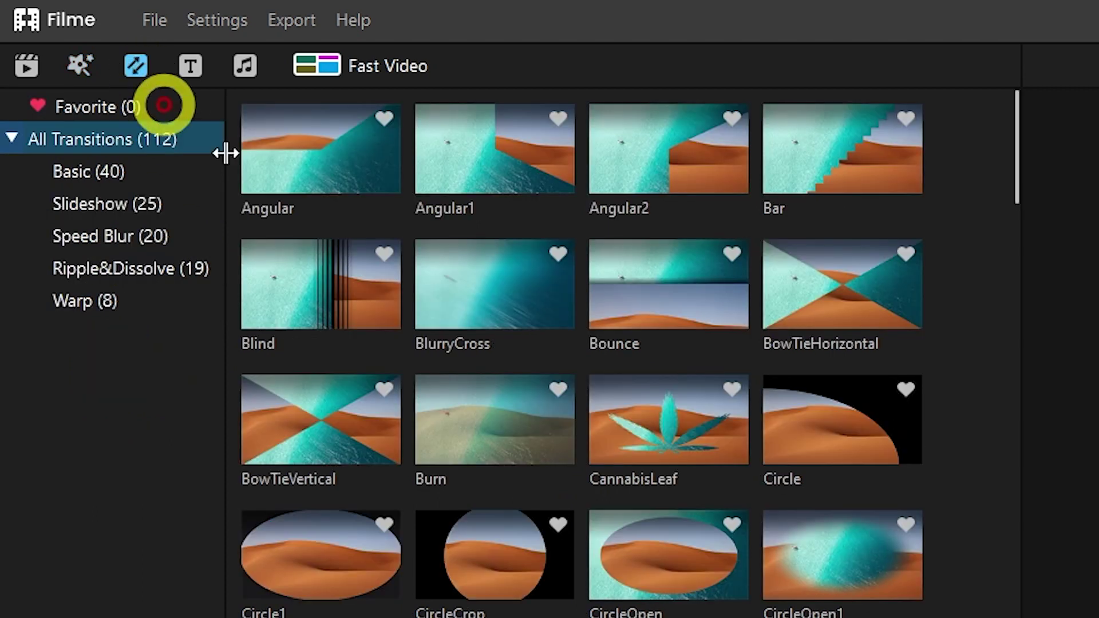
click(192, 71)
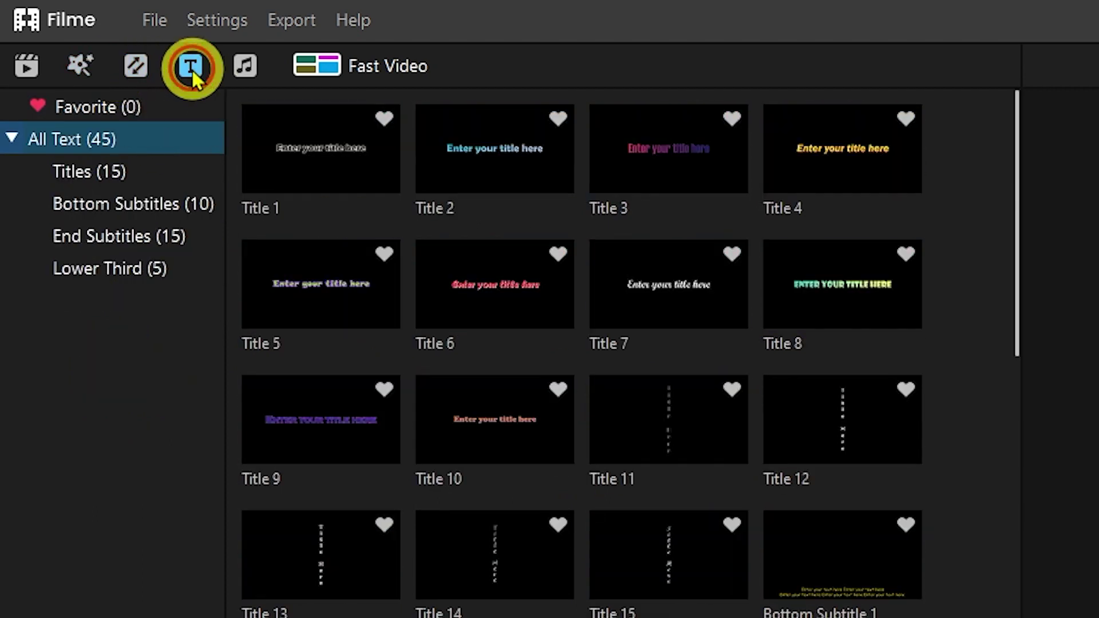
click(246, 73)
click(316, 76)
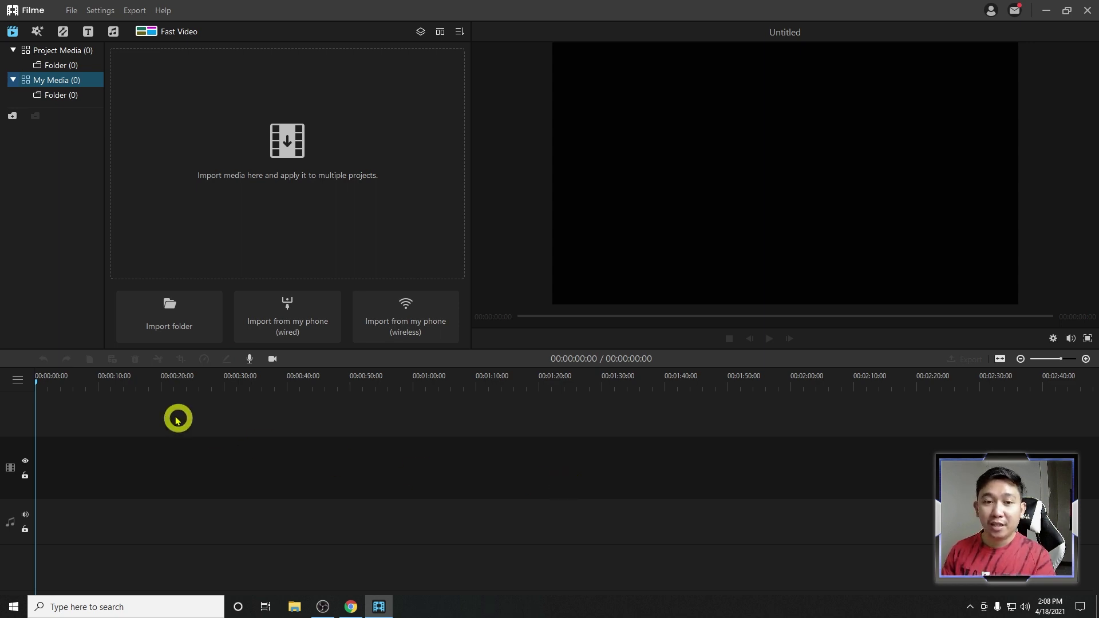
Import the MTB UPGRADE folder from Saving Disk (D:) into My Media and look over its clips
click(166, 316)
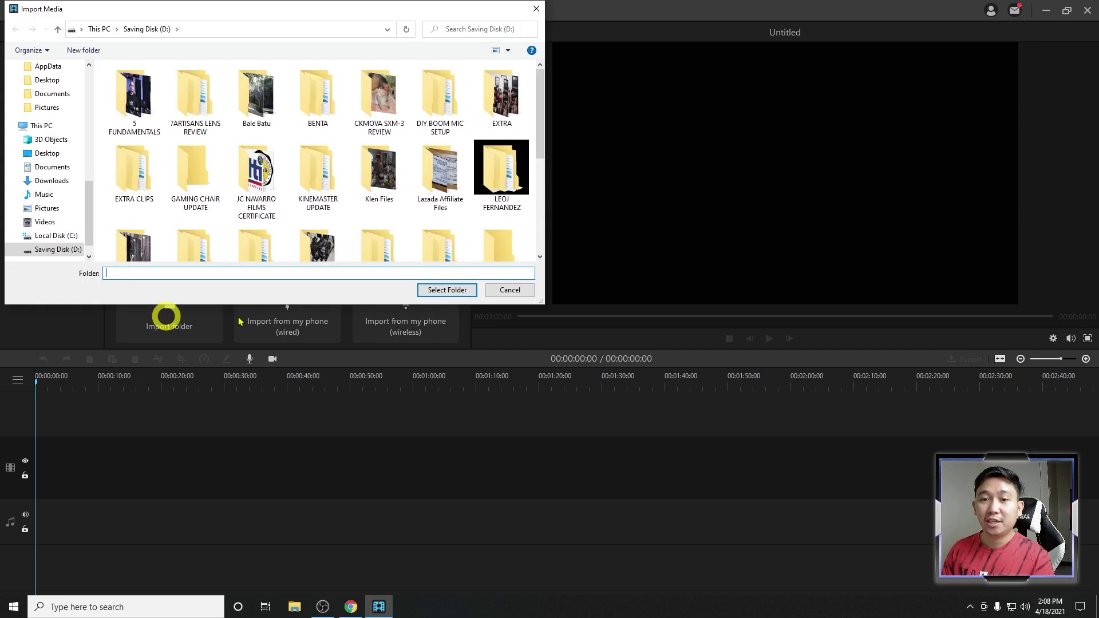
click(506, 290)
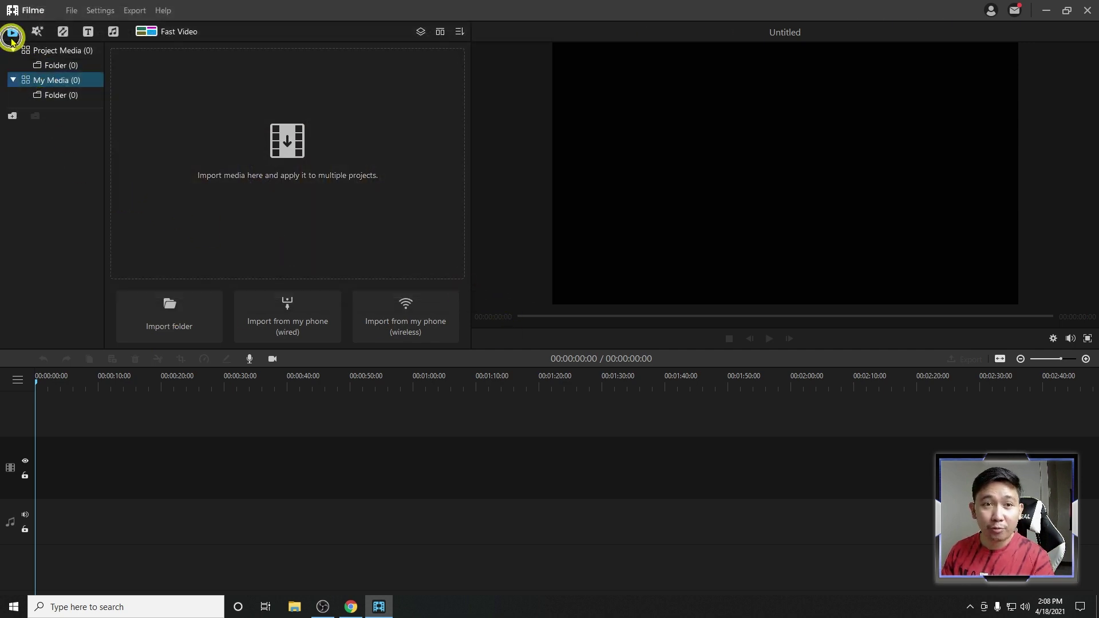
click(175, 314)
scroll(318, 209, down, 1)
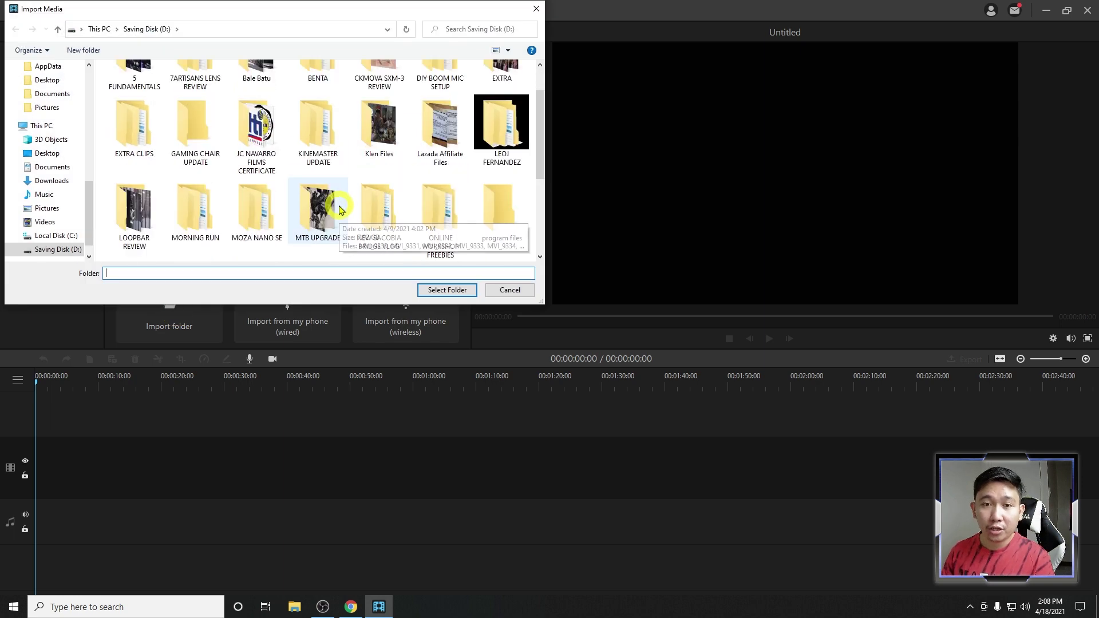
click(318, 211)
click(441, 291)
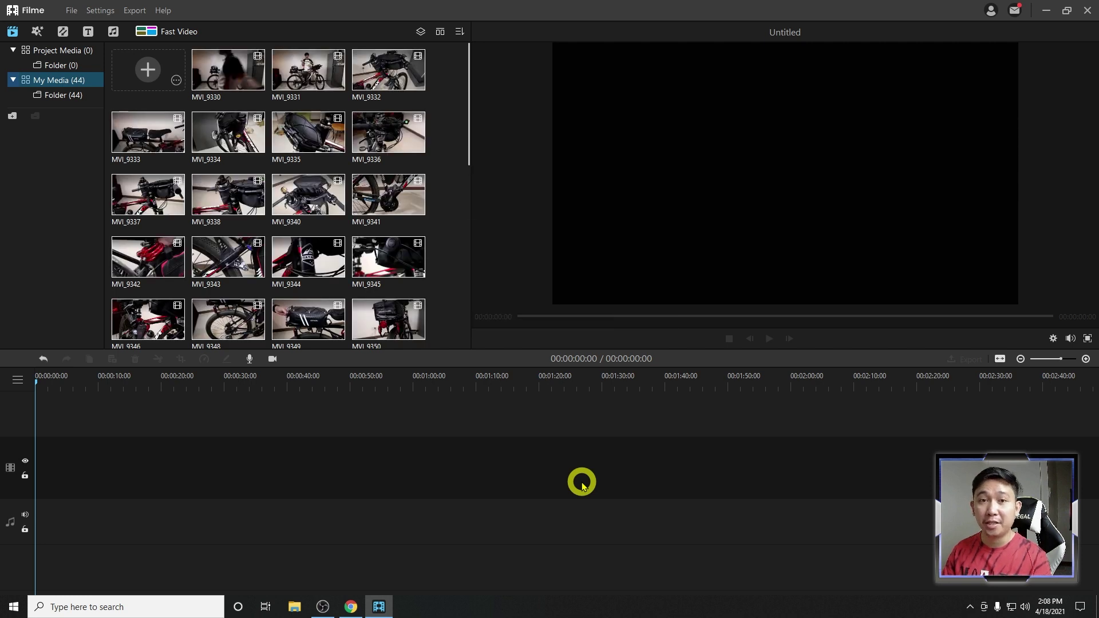
scroll(322, 166, down, 3)
scroll(355, 217, down, 4)
scroll(386, 264, up, 7)
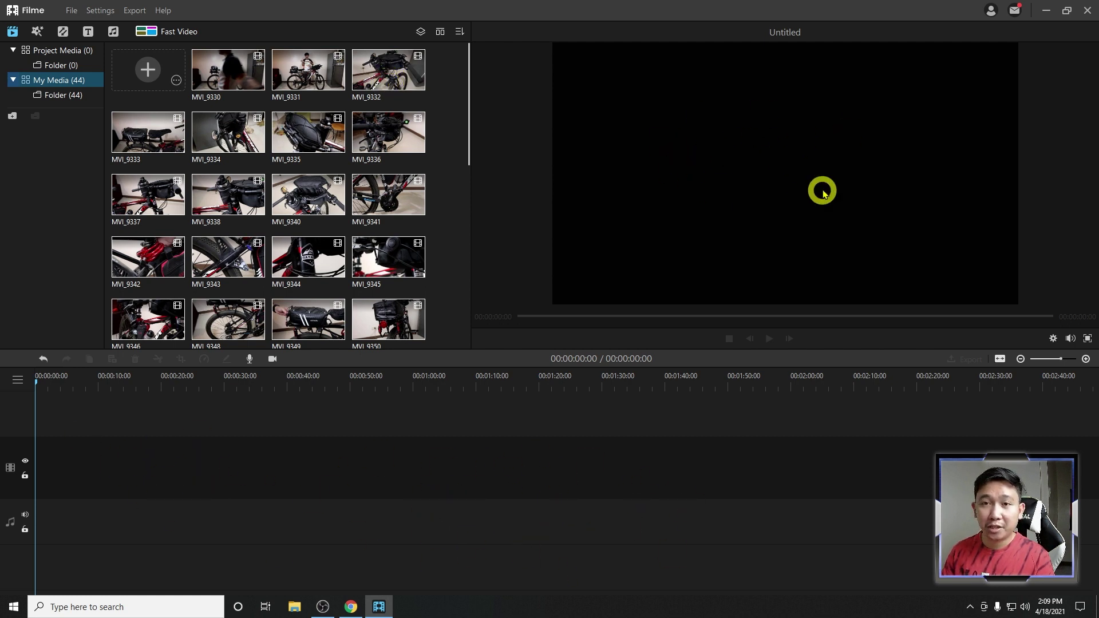
Place clip MVI_9332 at the start of the video track with project settings 16:9, 1920 x 1080 and 24 fps
drag(397, 75, 54, 504)
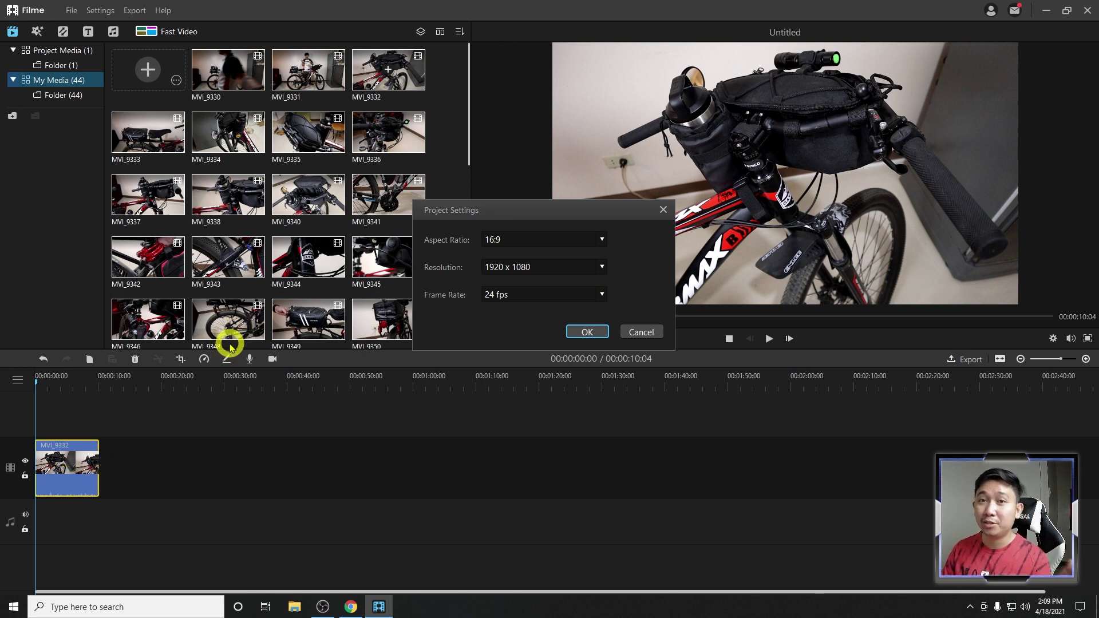
click(574, 303)
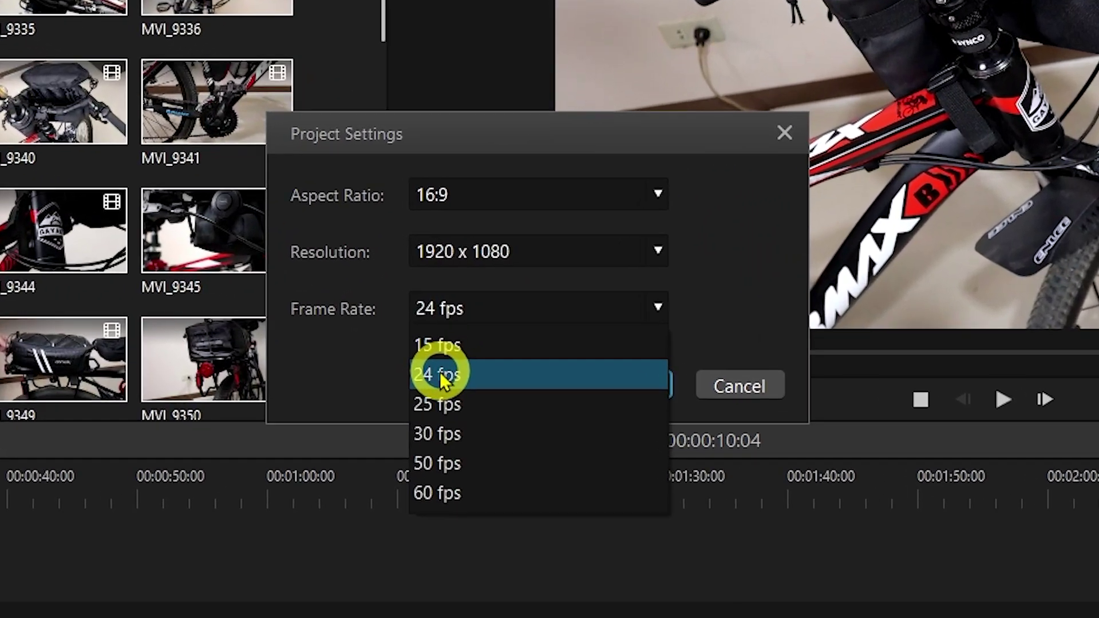
click(496, 326)
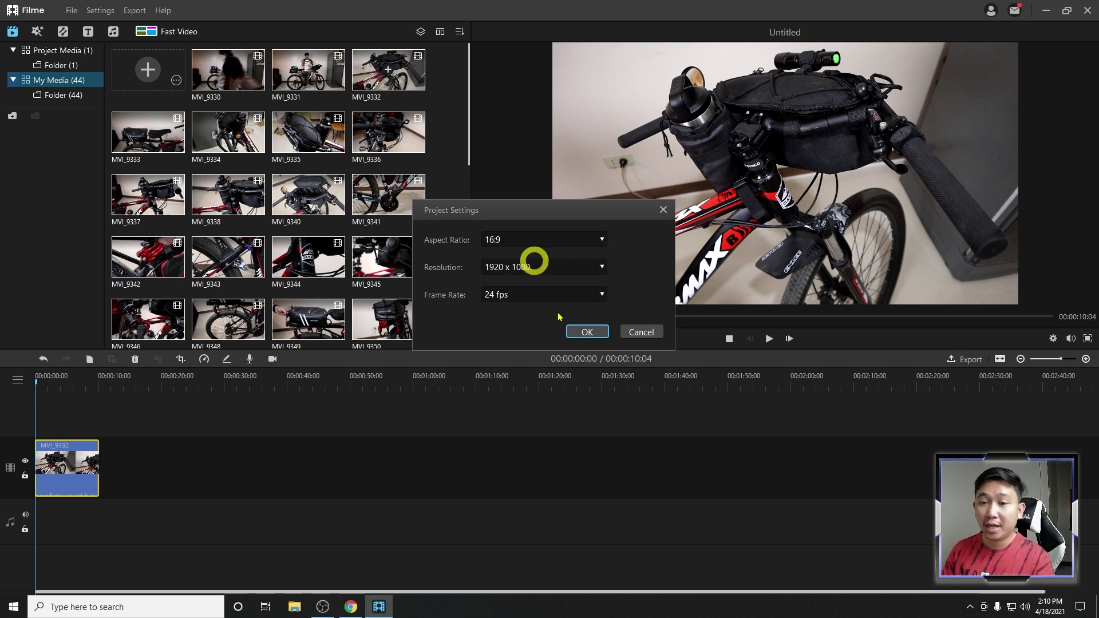
click(584, 331)
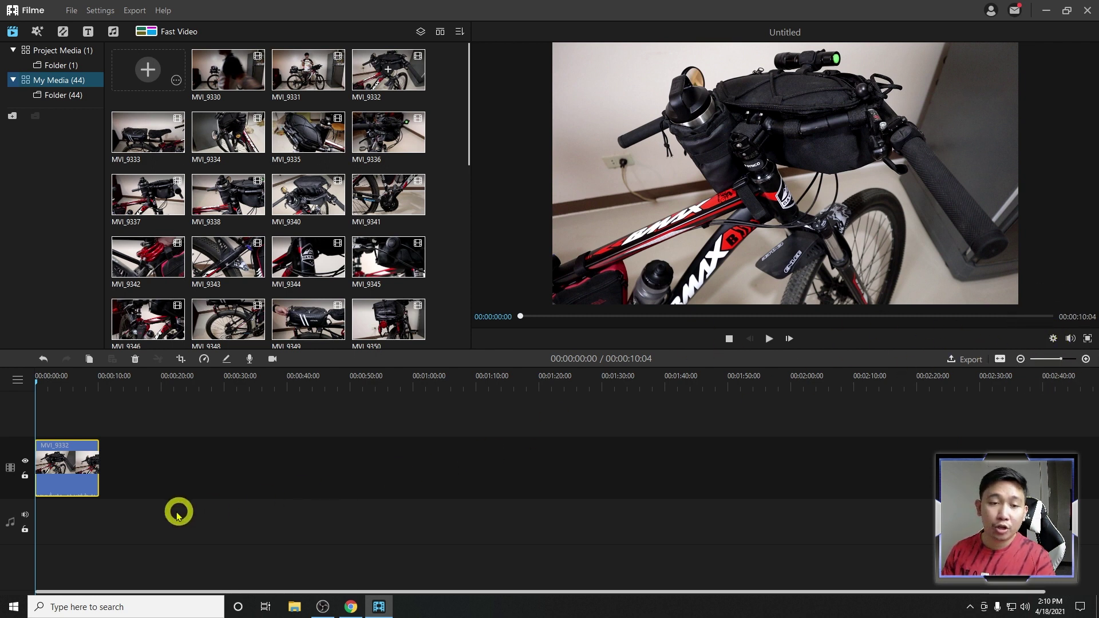
Add clips MVI_9333 and MVI_9334 to the video track at about 15 and 38 seconds, leaving gaps between the clips
drag(215, 276, 129, 501)
drag(359, 518, 385, 515)
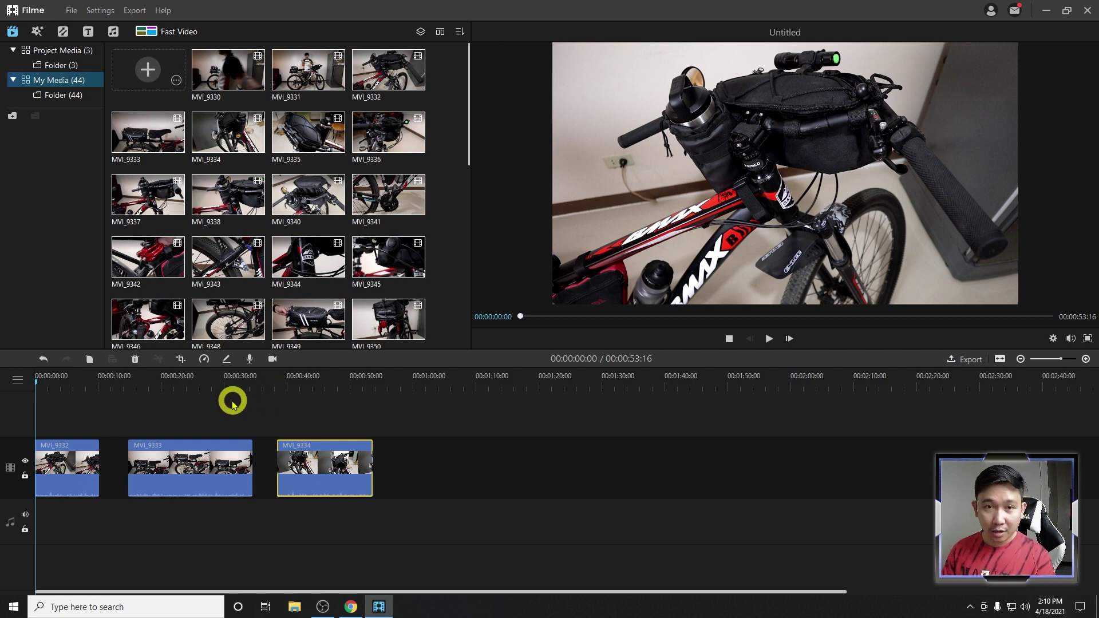
Preview the beginning of the timeline, replay it from the start and stop at about 2 seconds
key(space)
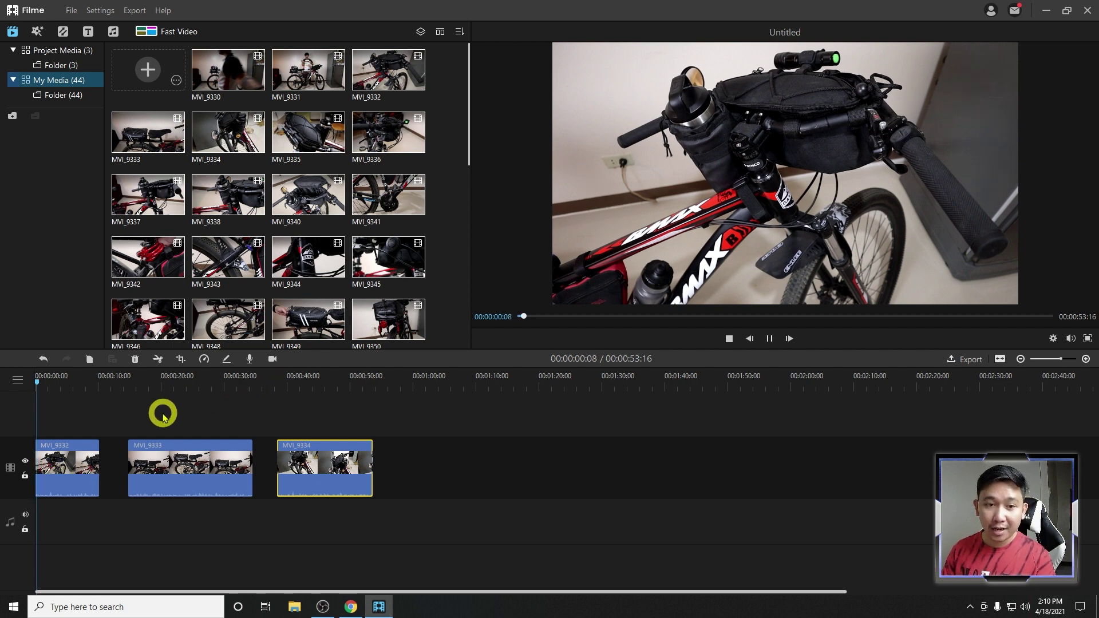
click(768, 339)
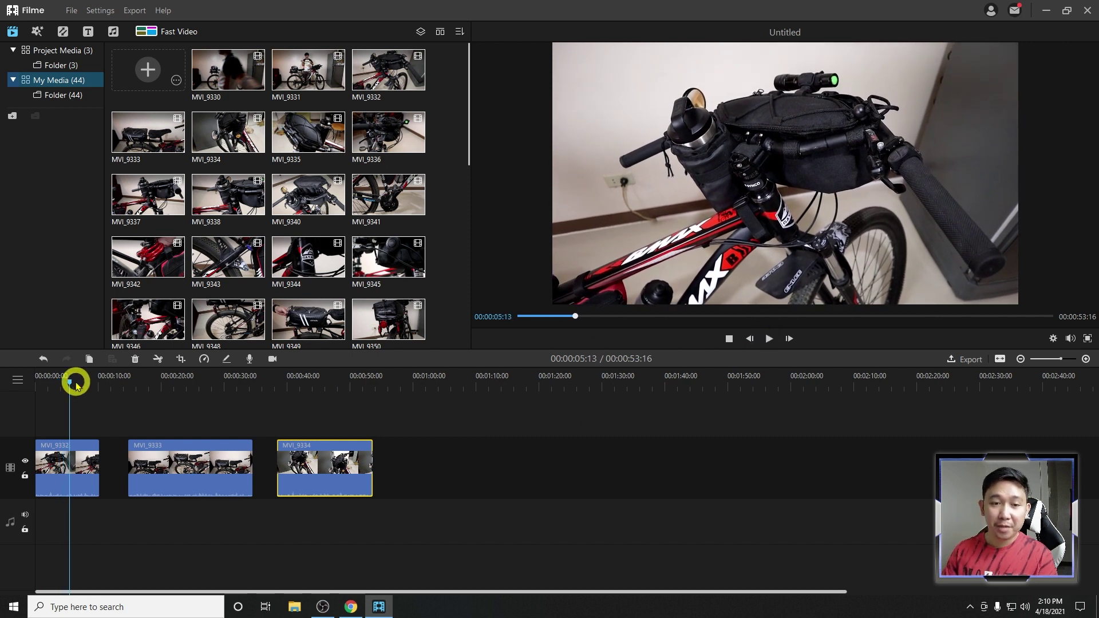
drag(73, 384, 34, 377)
key(space)
key(space)
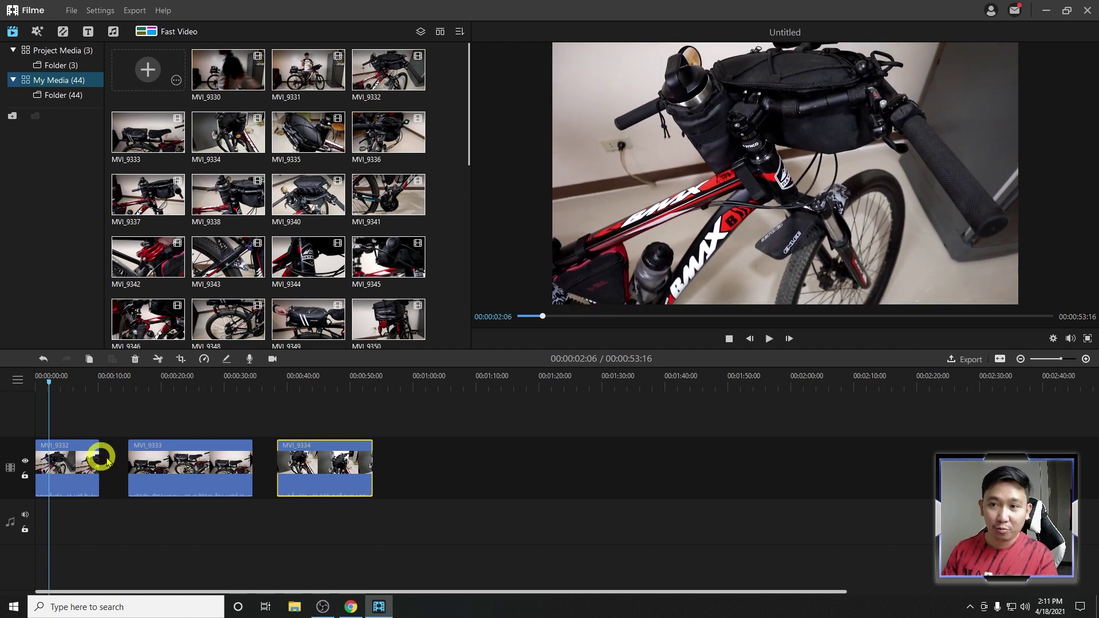
Open the edit settings of clip MVI_9332 and trim its beginning to the 2-second mark
right_click(48, 479)
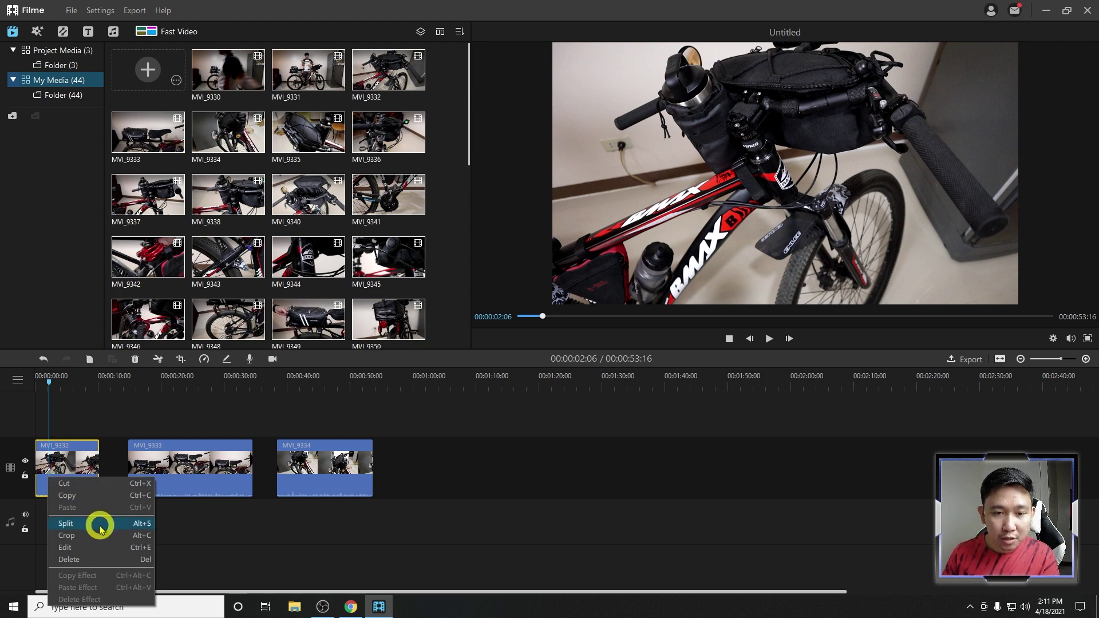
click(87, 553)
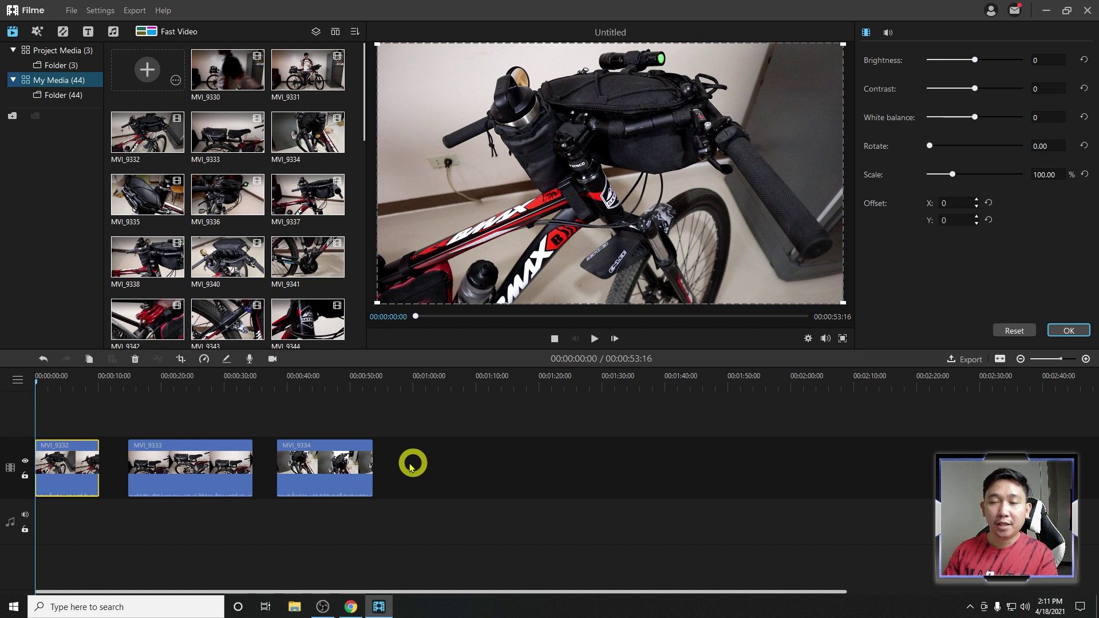
drag(38, 461, 48, 461)
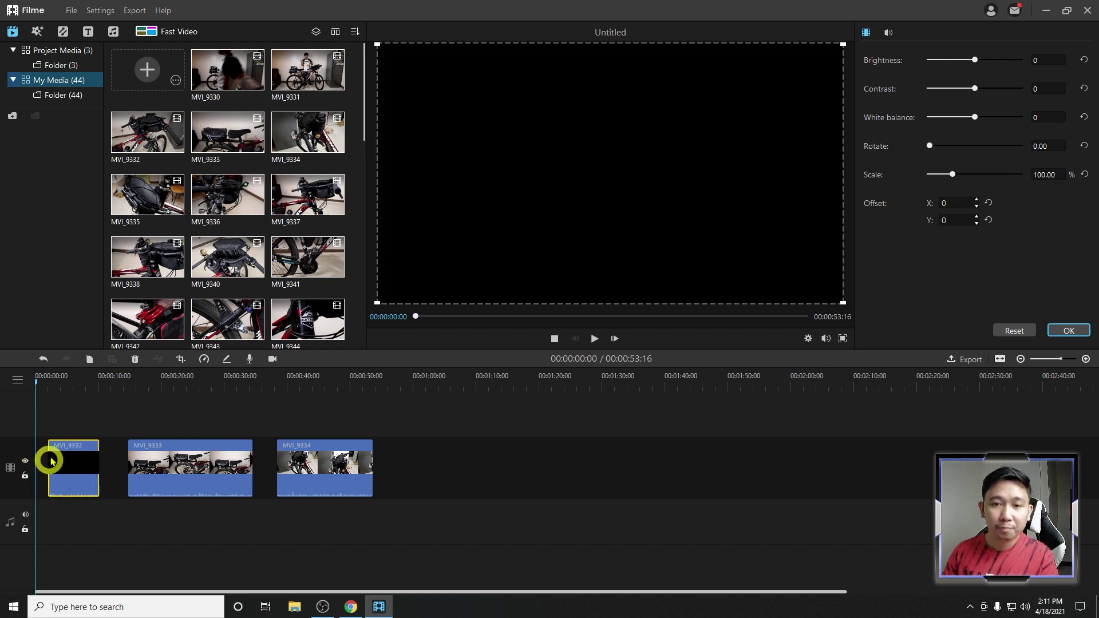
click(48, 379)
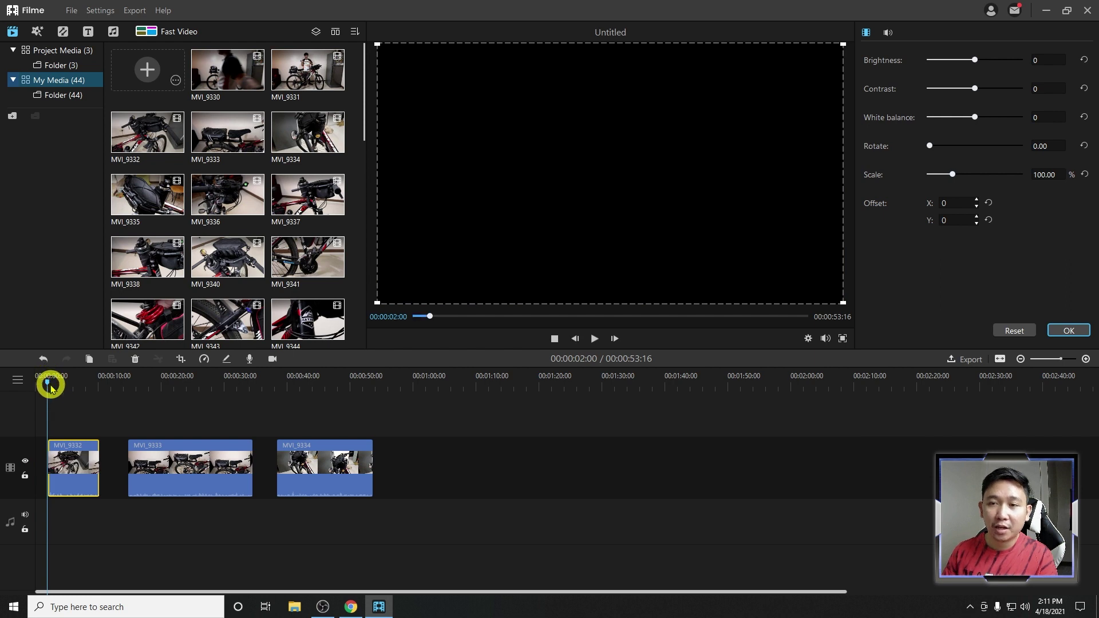
Trim the end of clip MVI_9332 back to about the 6-second mark and play the result
click(69, 419)
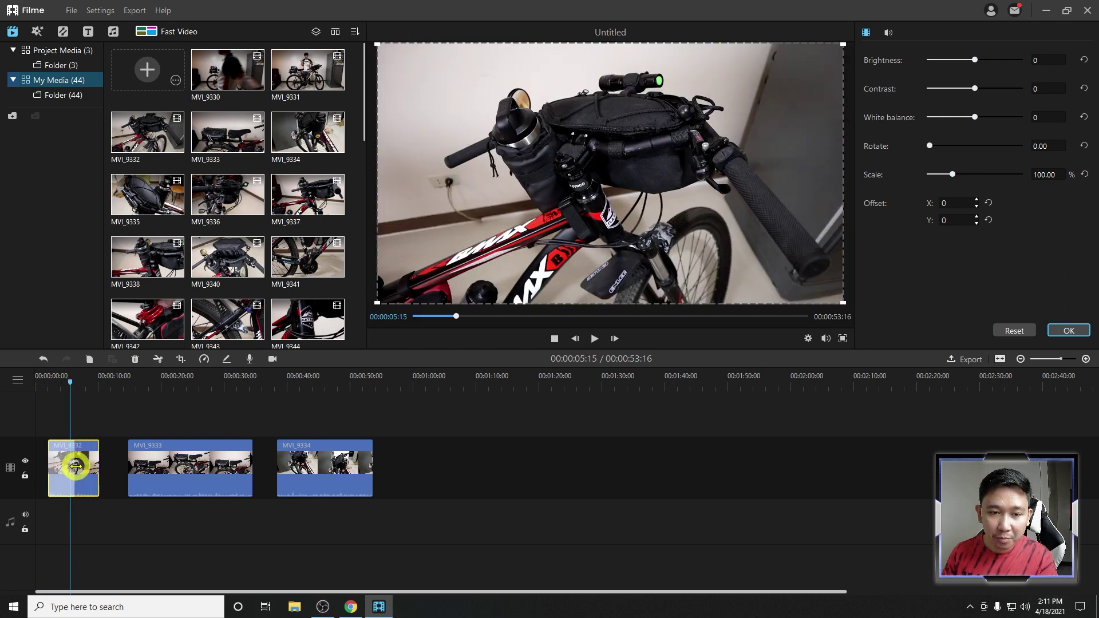
drag(75, 466, 75, 465)
click(69, 382)
key(space)
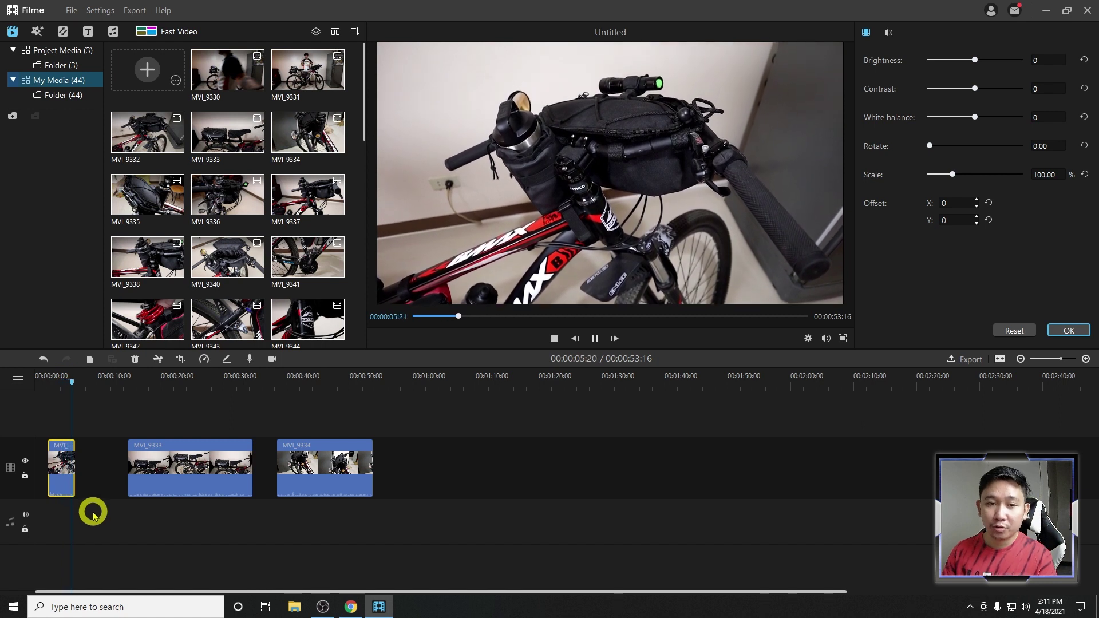
click(69, 477)
right_click(64, 467)
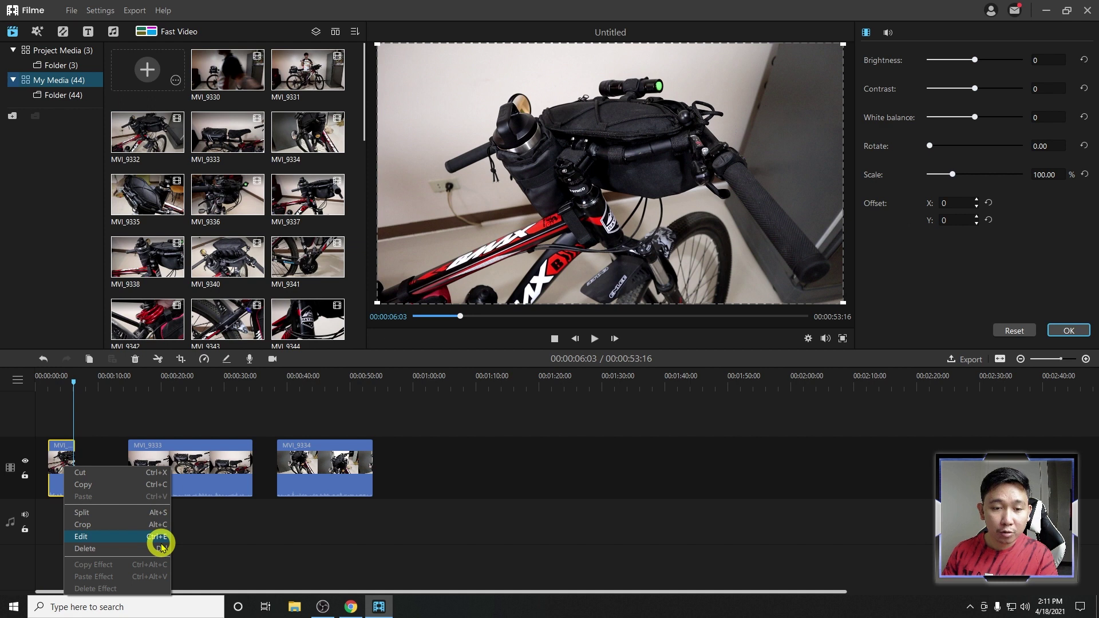
click(98, 443)
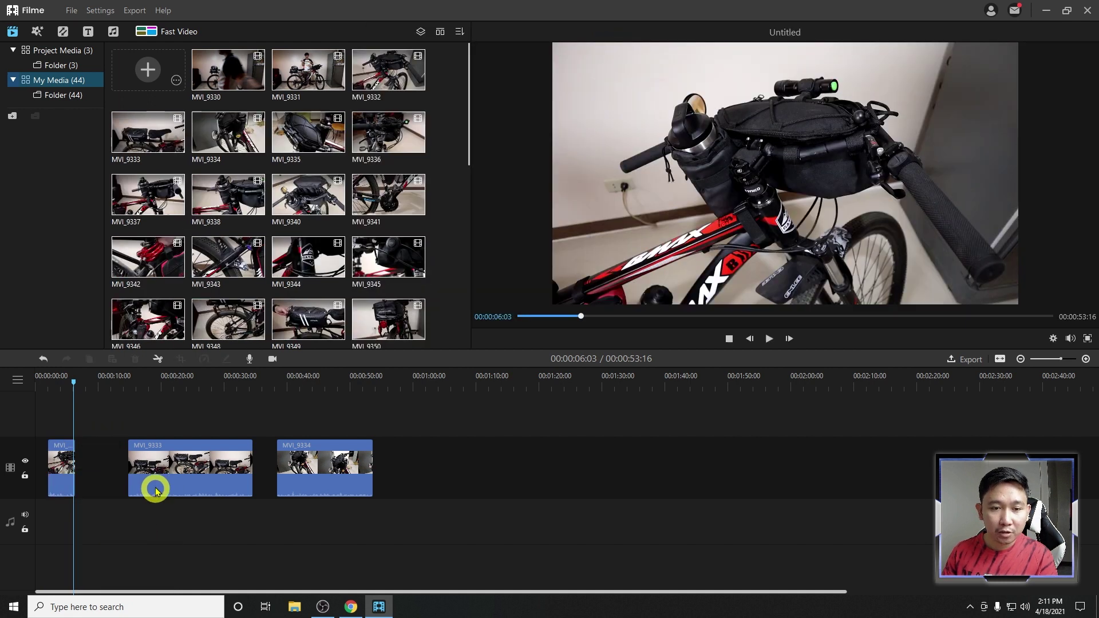
Open the edit settings of clip MVI_9333, preview its opening and trim its beginning to about the 18-second mark
click(152, 384)
click(162, 485)
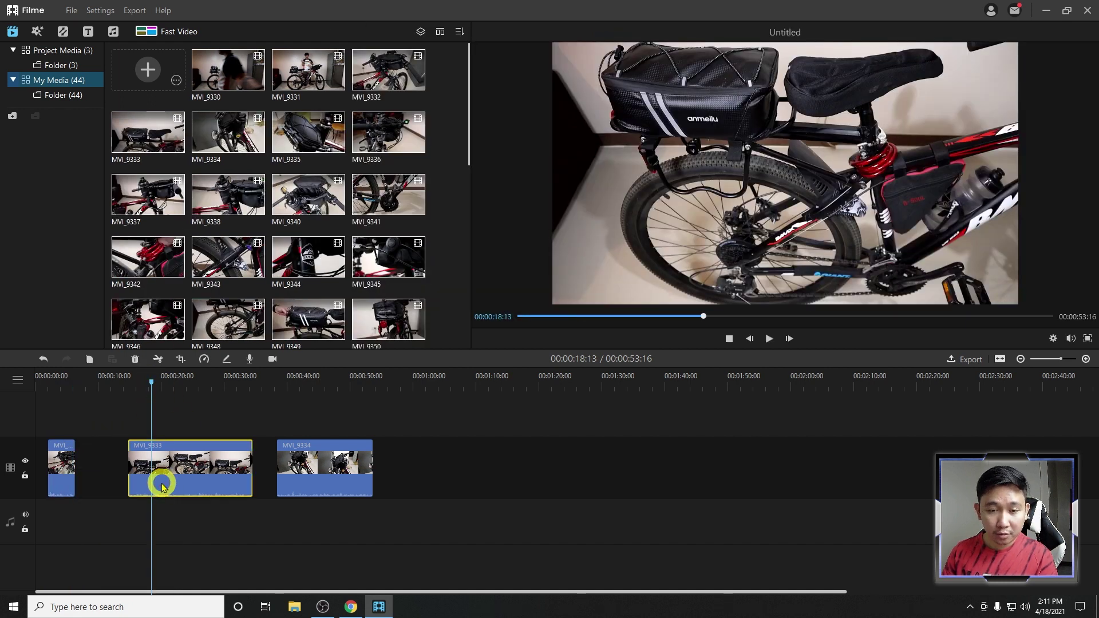
double_click(161, 485)
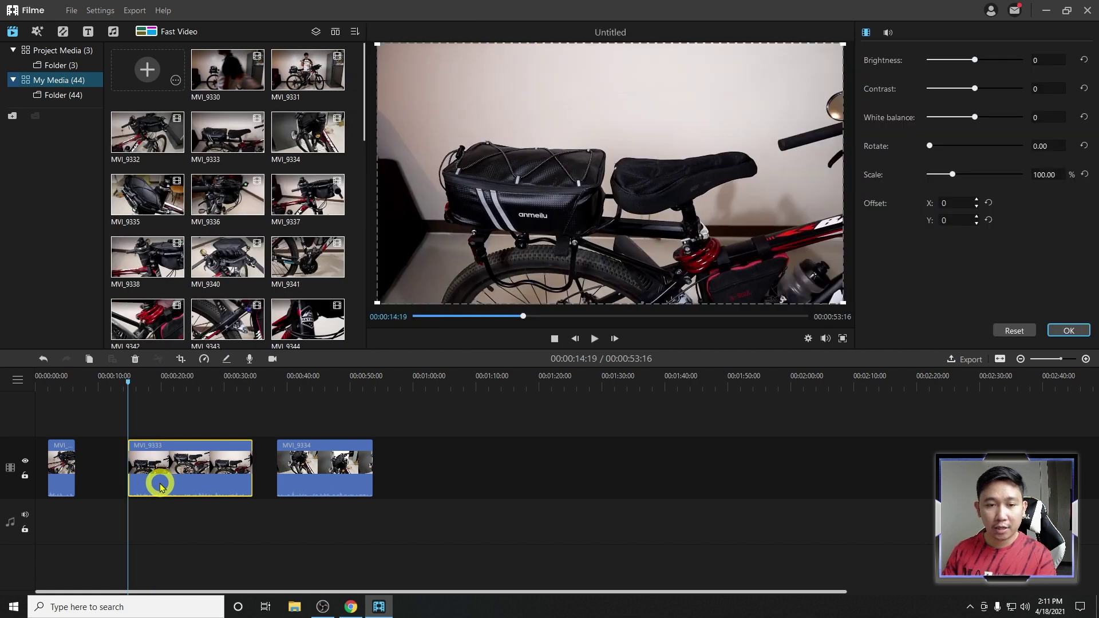
mouse_move(130, 472)
mouse_down()
mouse_move(157, 472)
mouse_move(113, 478)
mouse_up()
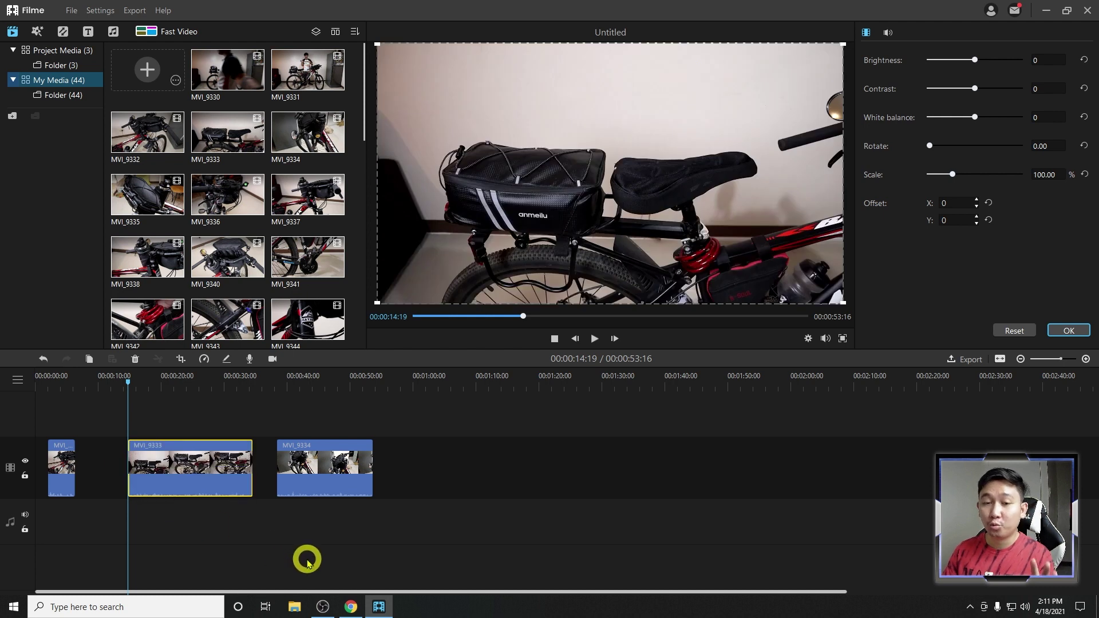
key(space)
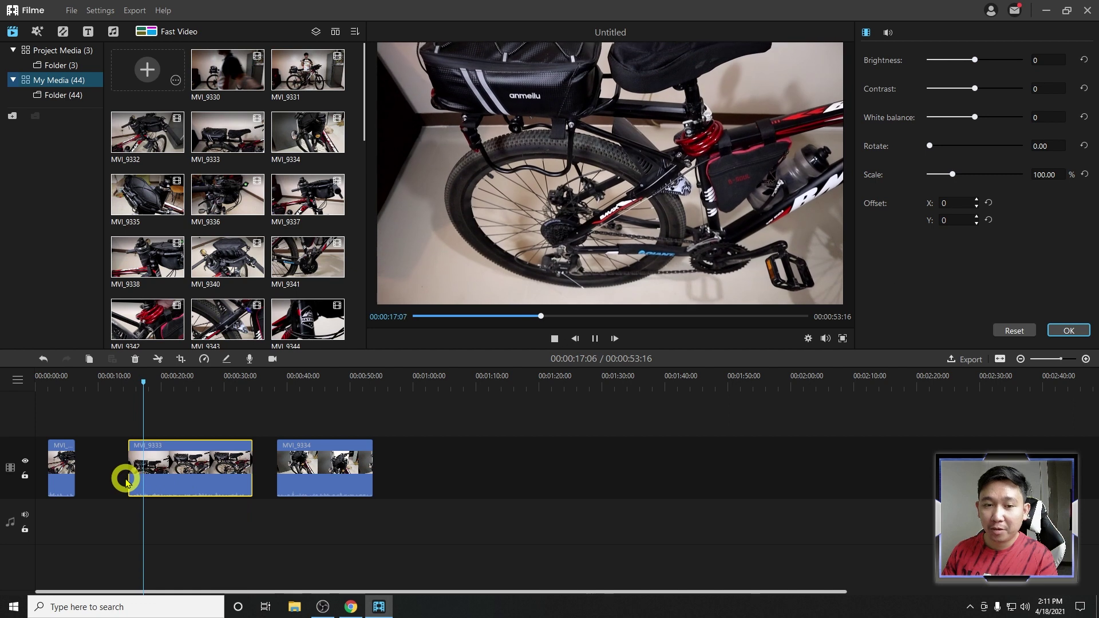
key(space)
drag(127, 475, 148, 474)
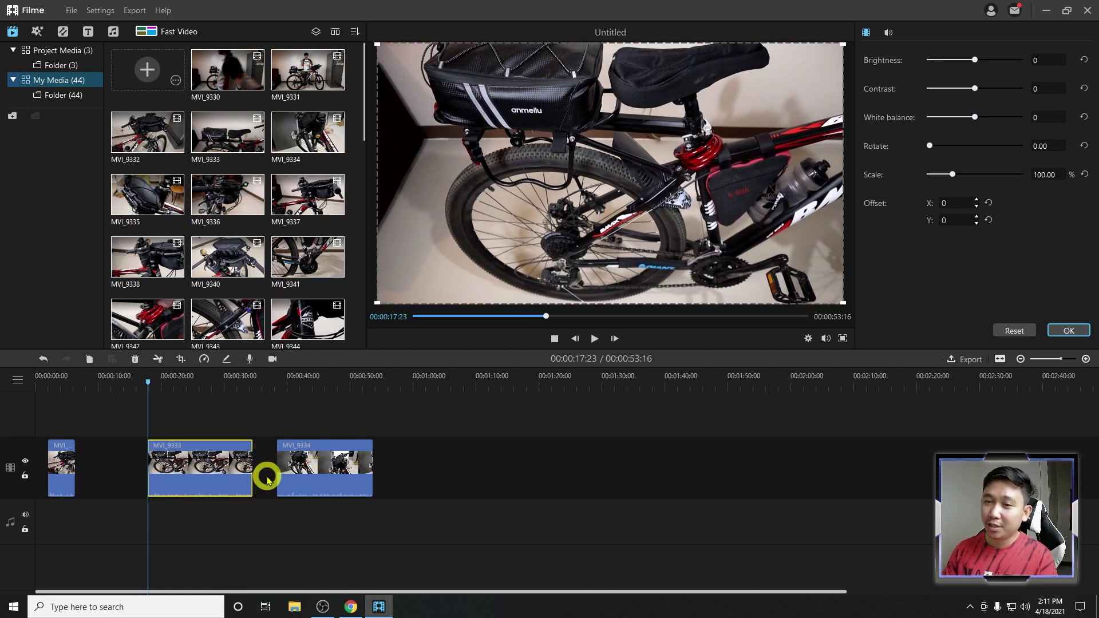
Trim the end of clip MVI_9333 and place it directly after clip MVI_9332 at the start of the timeline
key(space)
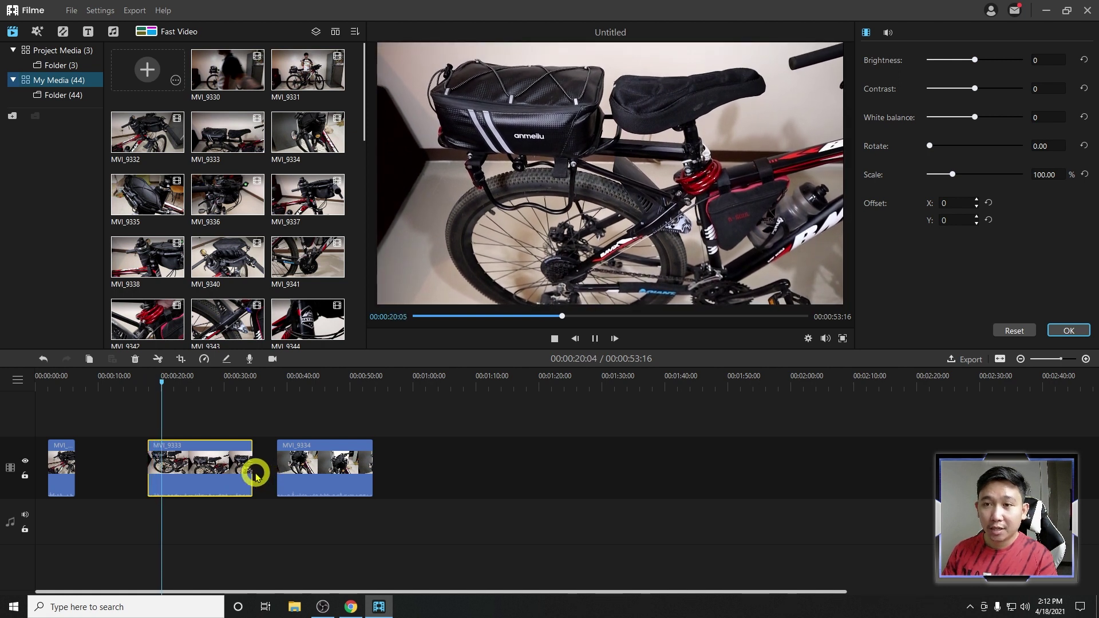
mouse_move(252, 466)
mouse_down()
mouse_move(164, 458)
mouse_move(23, 475)
mouse_move(83, 473)
mouse_up()
click(40, 382)
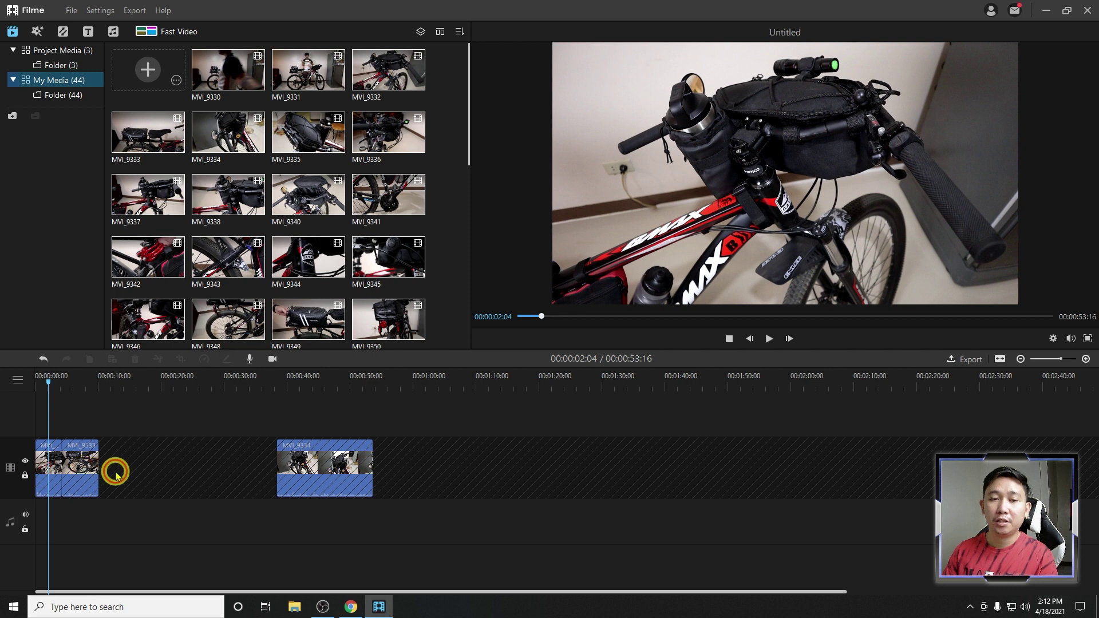
Hide the video track holding the bike clips and show it again
click(25, 461)
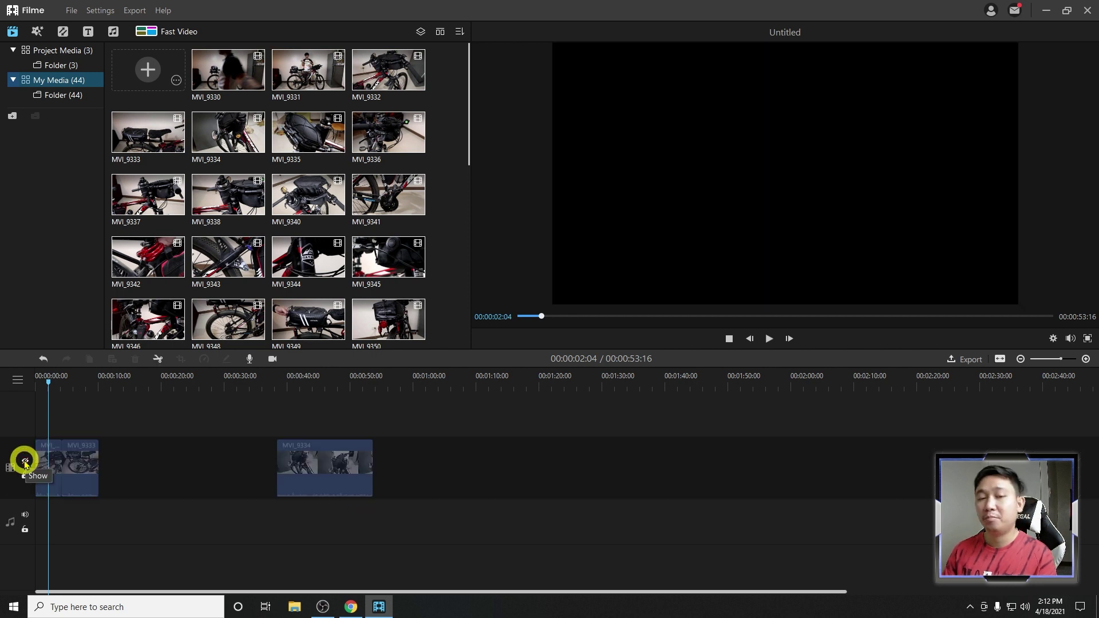
click(25, 461)
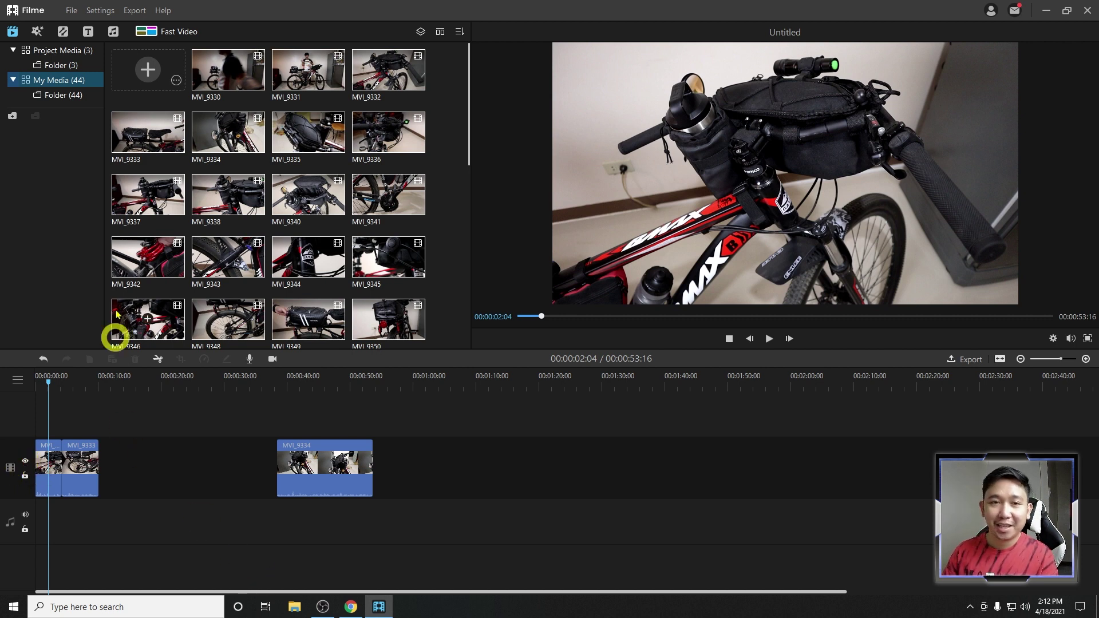
Trim the beginning of clip MVI_9334 and move it directly behind clip MVI_9333
click(302, 466)
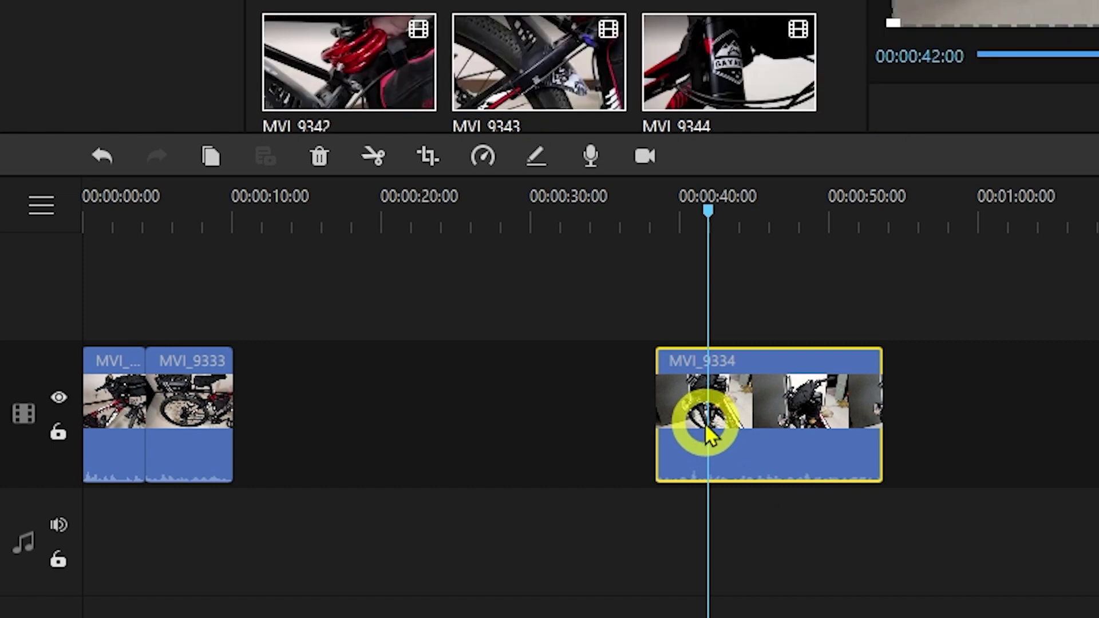
drag(654, 405, 737, 416)
drag(312, 469, 103, 451)
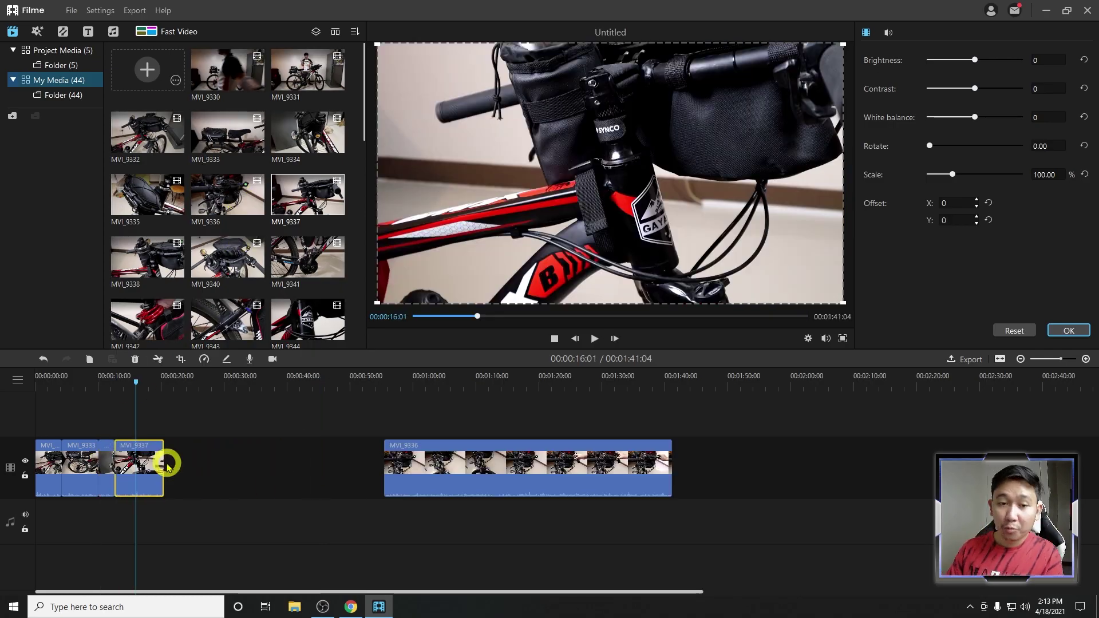
Trim the end of clip MVI_9337 back to the 16-second mark
drag(163, 463, 137, 465)
Preview the opening of clip MVI_9336 and trim its beginning to about the 1:01 mark
click(390, 385)
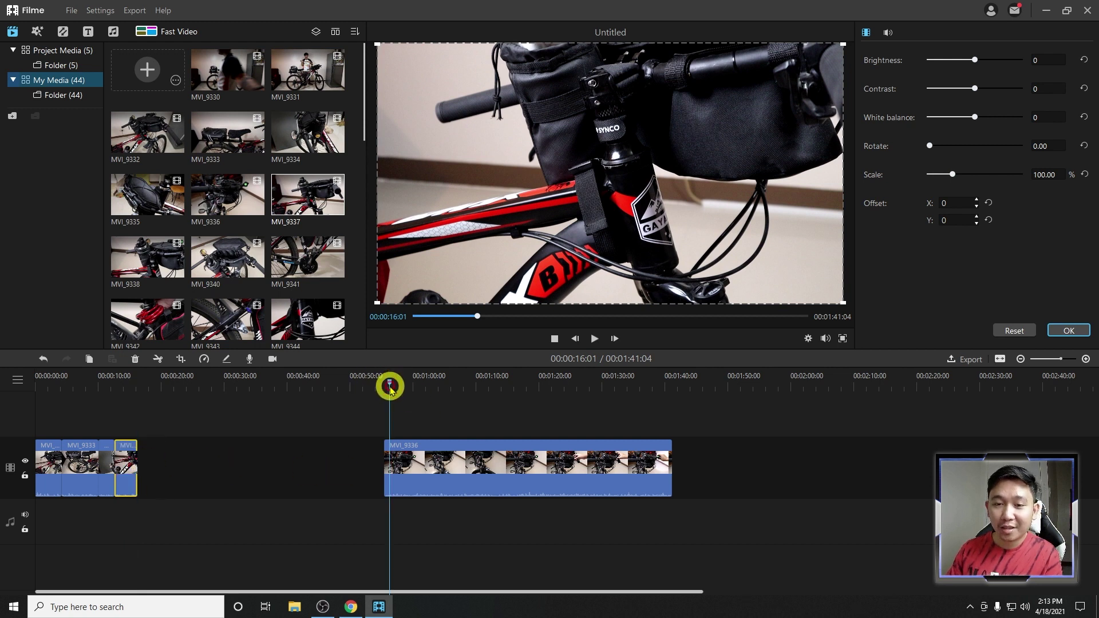
key(space)
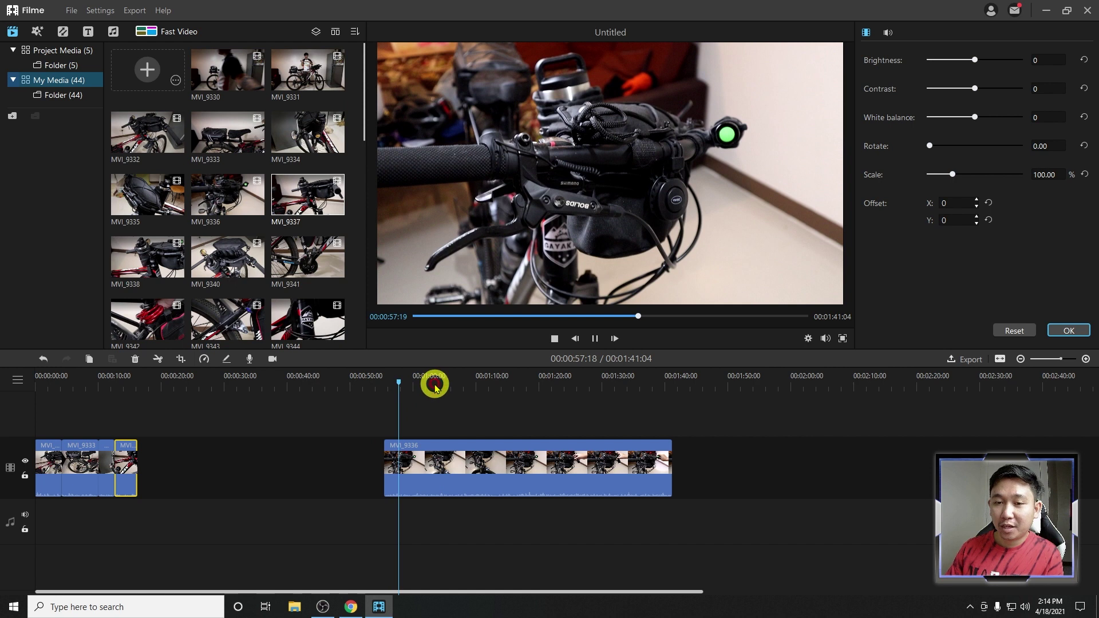
click(435, 387)
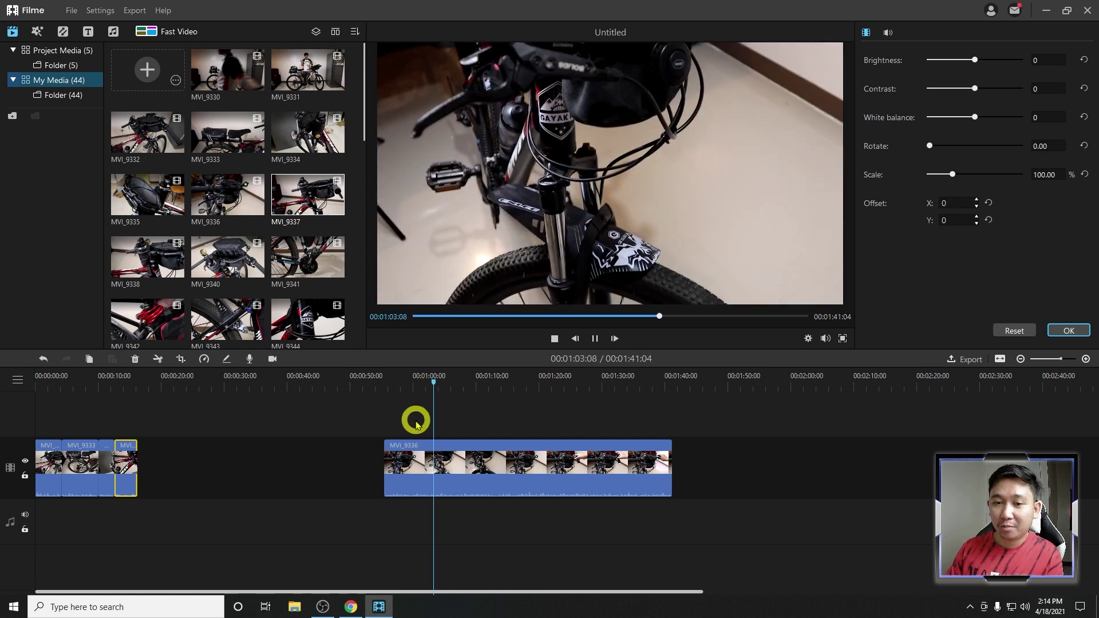
click(419, 385)
key(space)
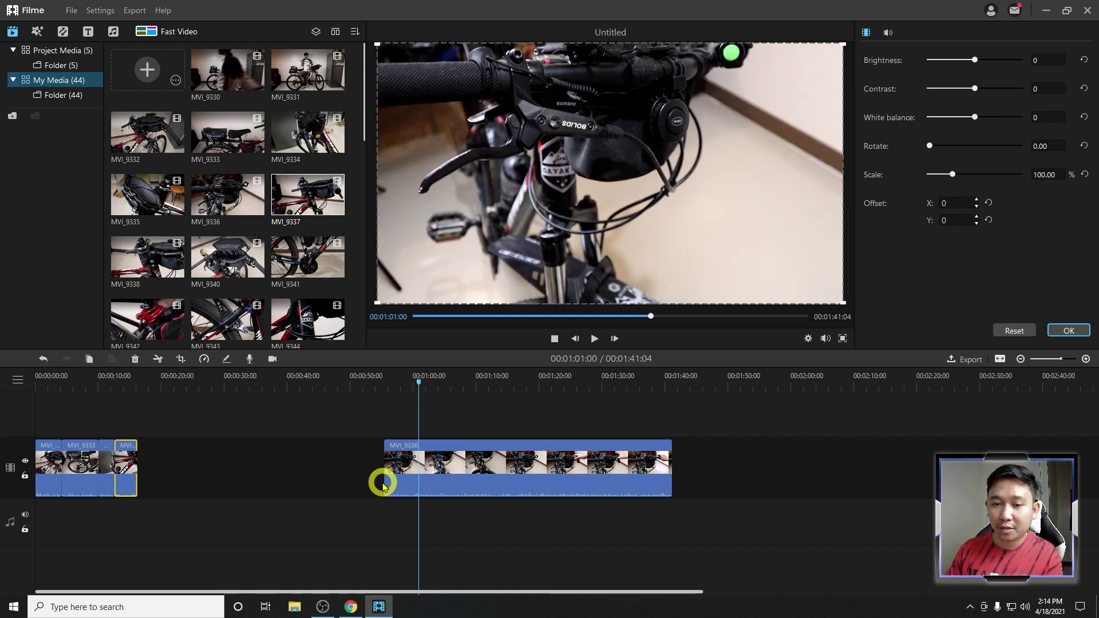
drag(385, 484, 422, 483)
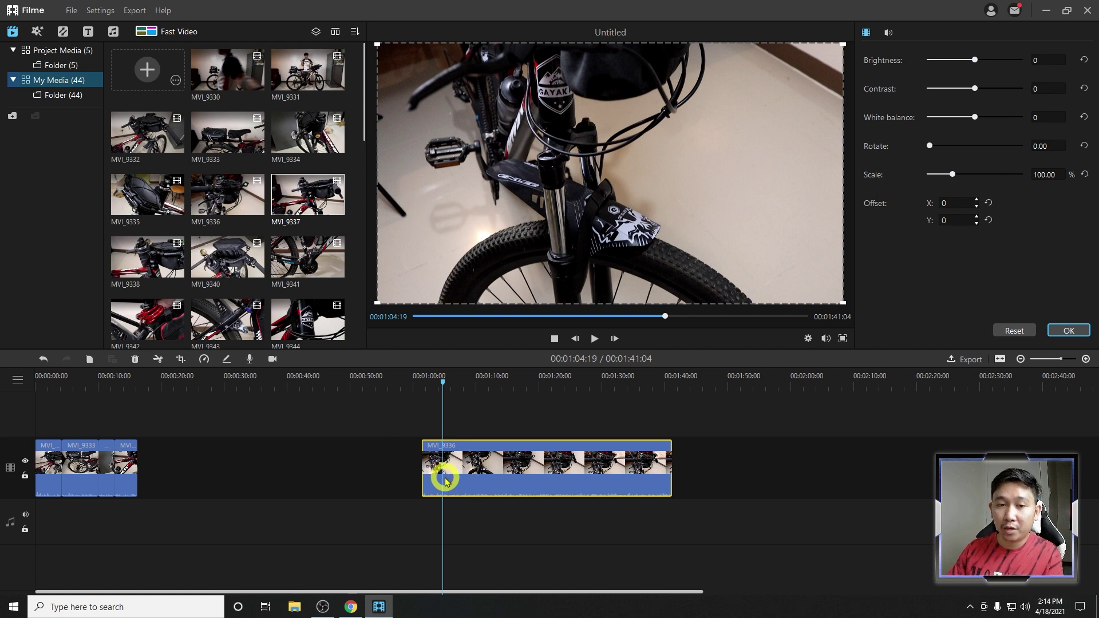
Split clip MVI_9336 at the 00:01:04:19 mark and start playback
right_click(446, 481)
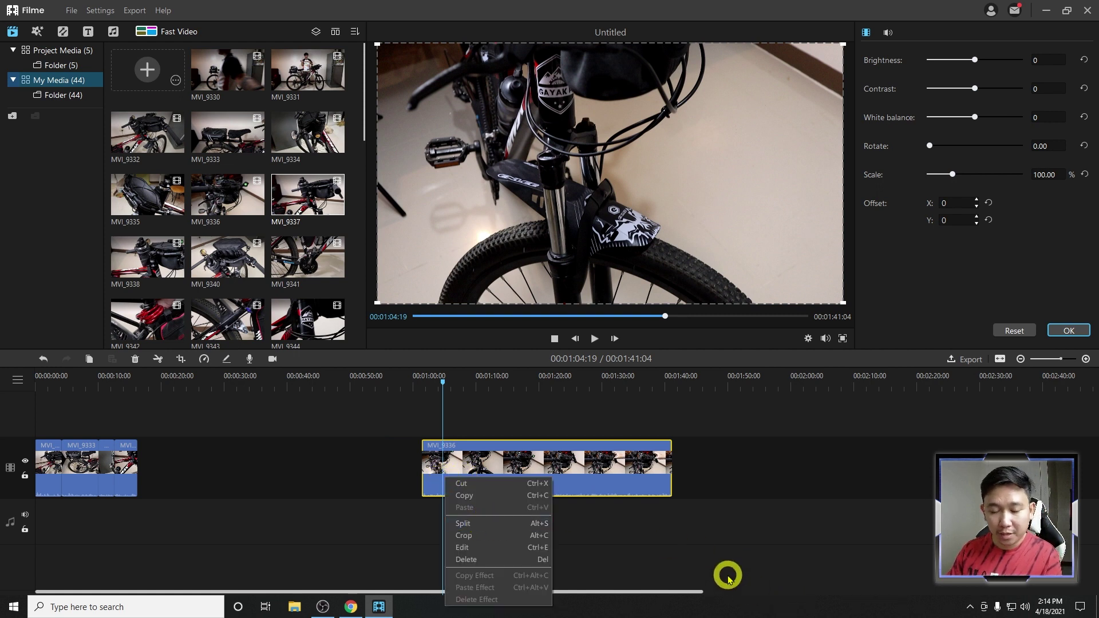
click(538, 524)
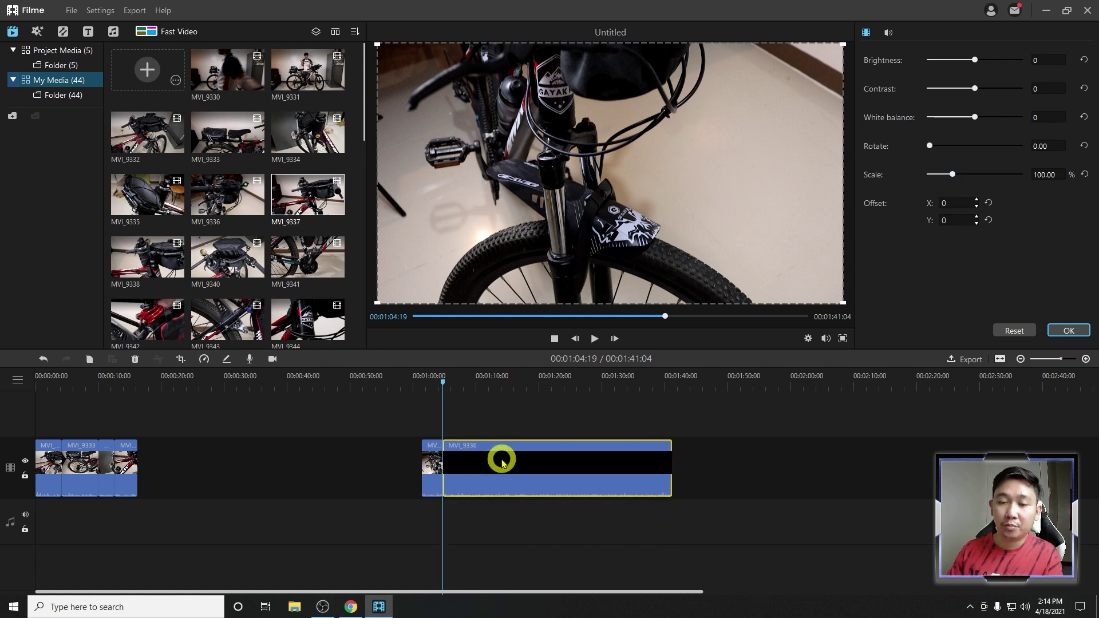
key(space)
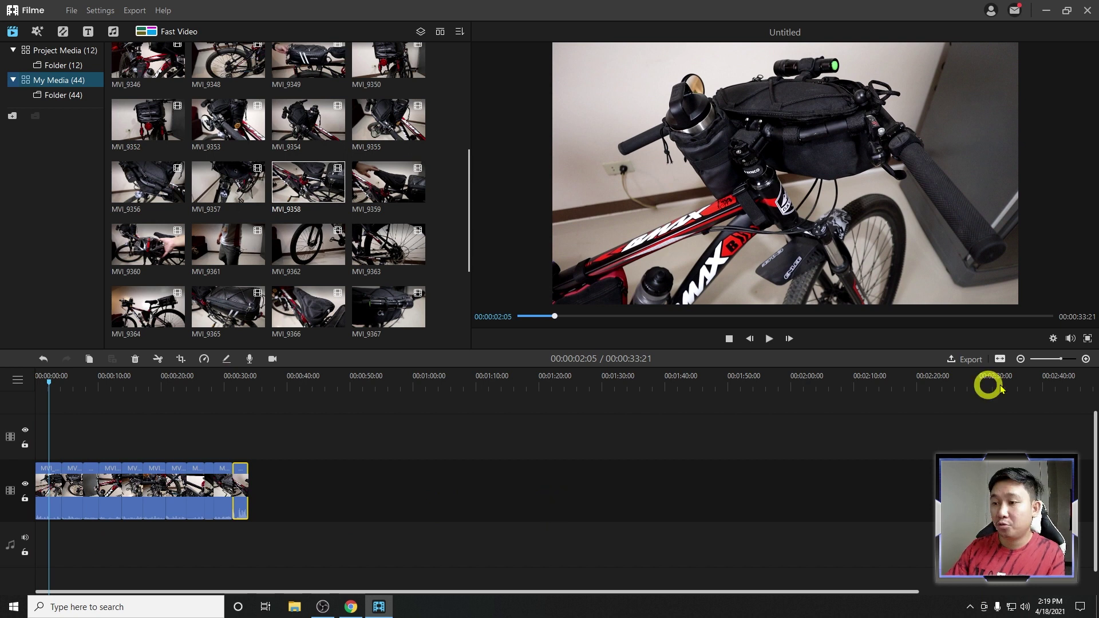
Try different timeline zoom levels, from a close view of the first clip to an overview of the whole sequence
click(1086, 358)
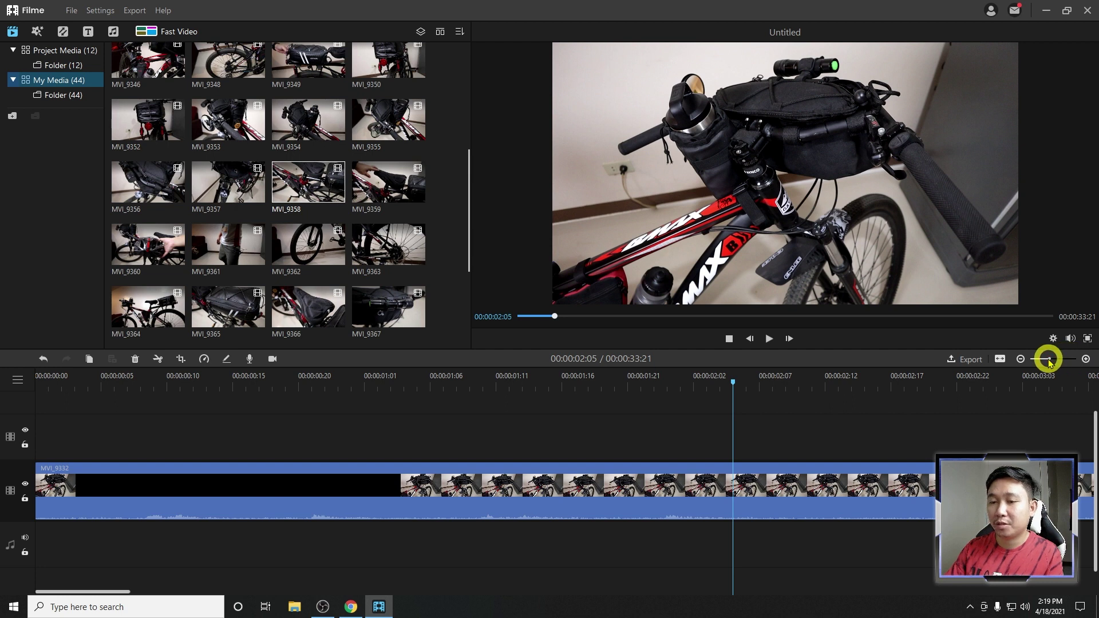
click(1050, 360)
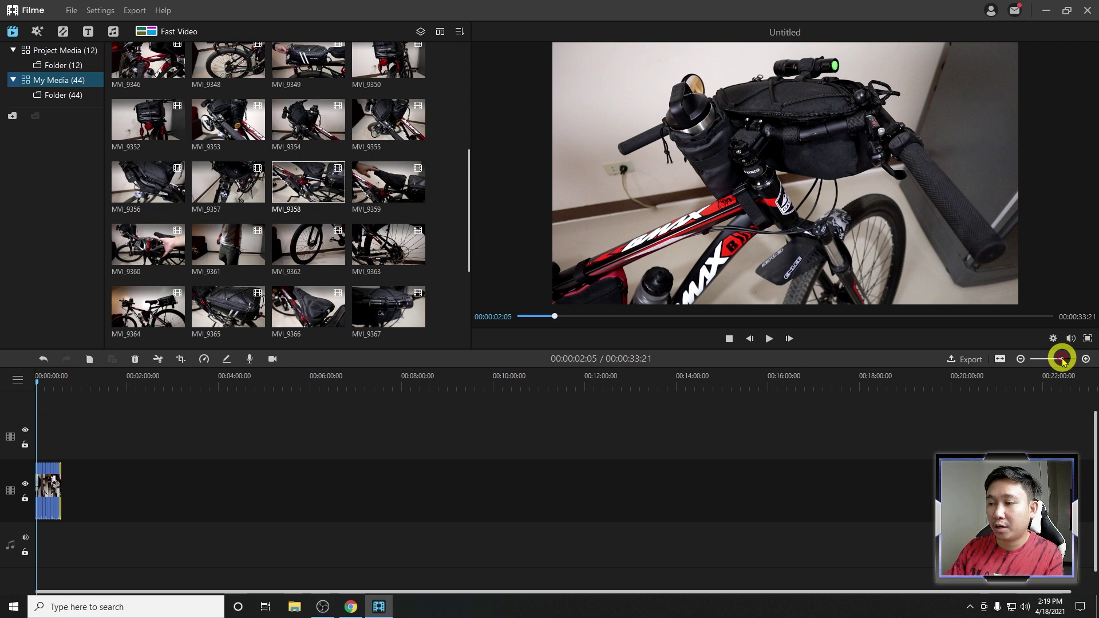
click(1061, 360)
drag(1065, 361, 1074, 359)
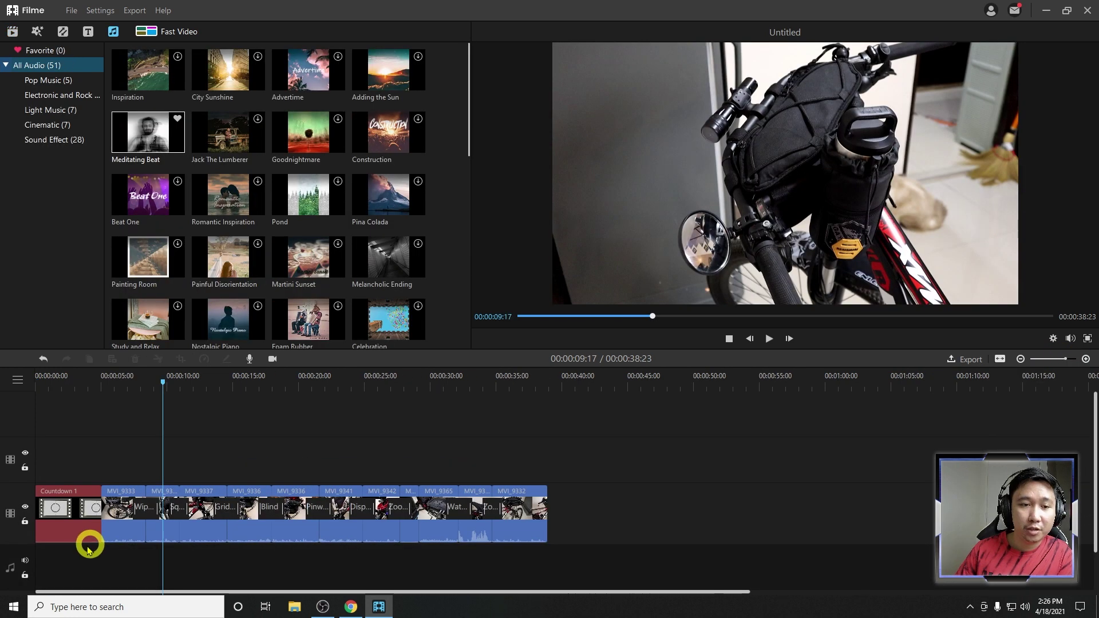
Play the timeline from the beginning to preview the Countdown 1 opening
drag(91, 545, 73, 427)
click(35, 383)
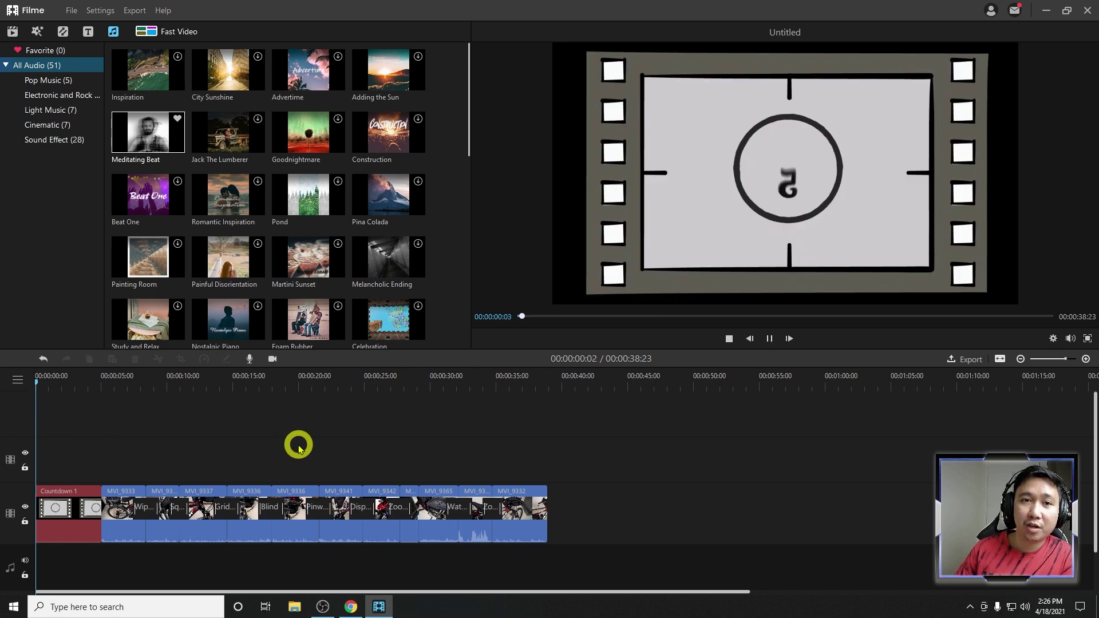
Examine the effect elements available in the effects library, from the holiday designs through to the energy effects
click(16, 32)
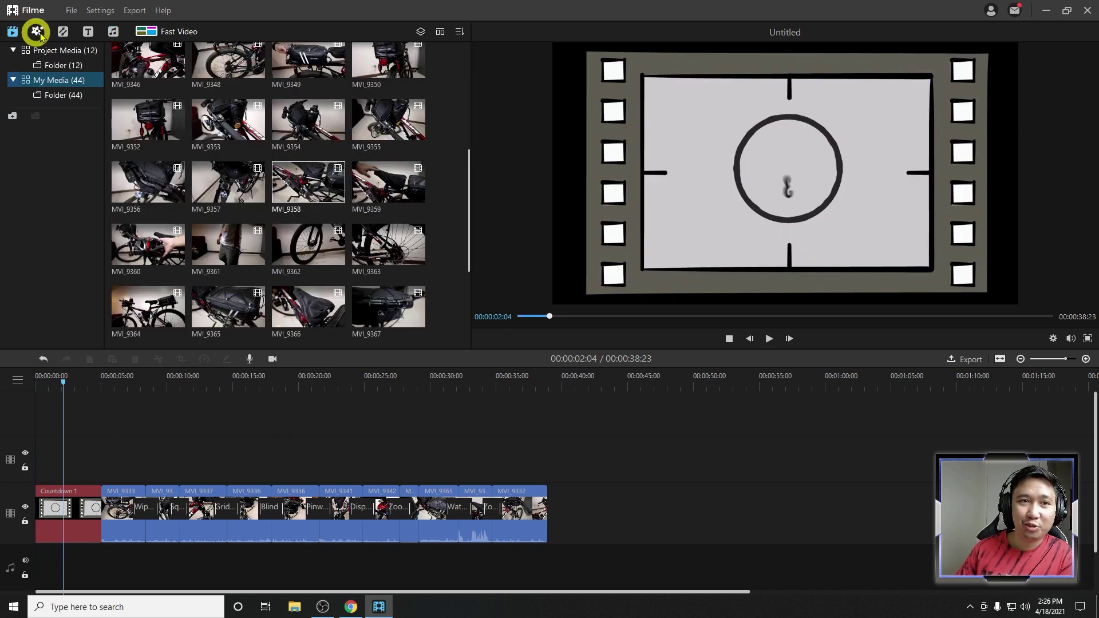
click(35, 32)
scroll(390, 264, up, 3)
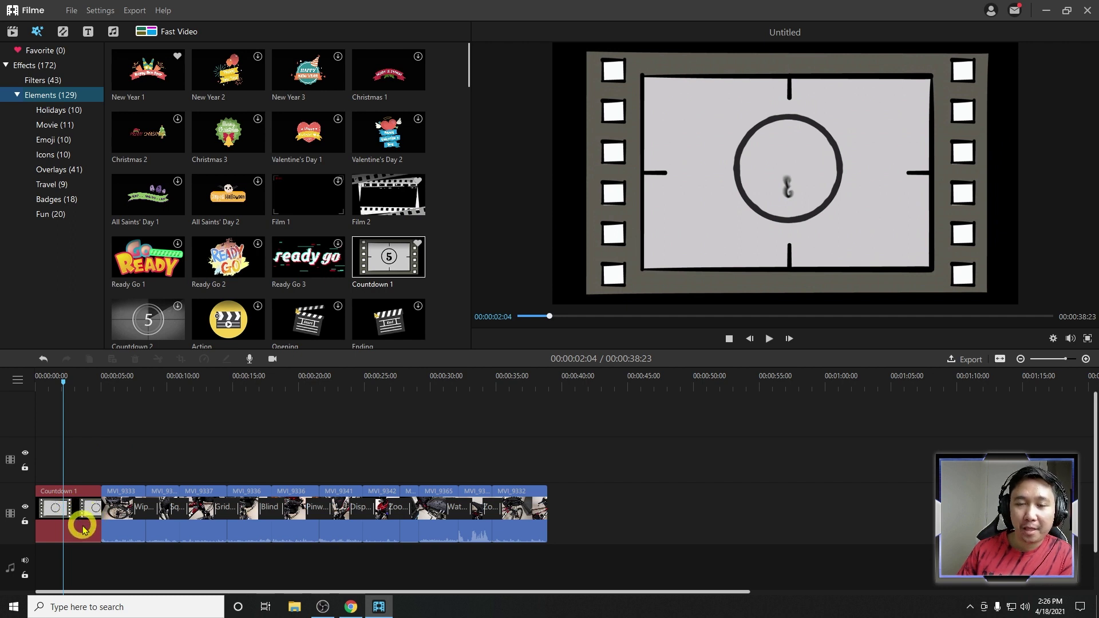
scroll(277, 216, down, 5)
scroll(289, 228, up, 5)
scroll(295, 226, down, 8)
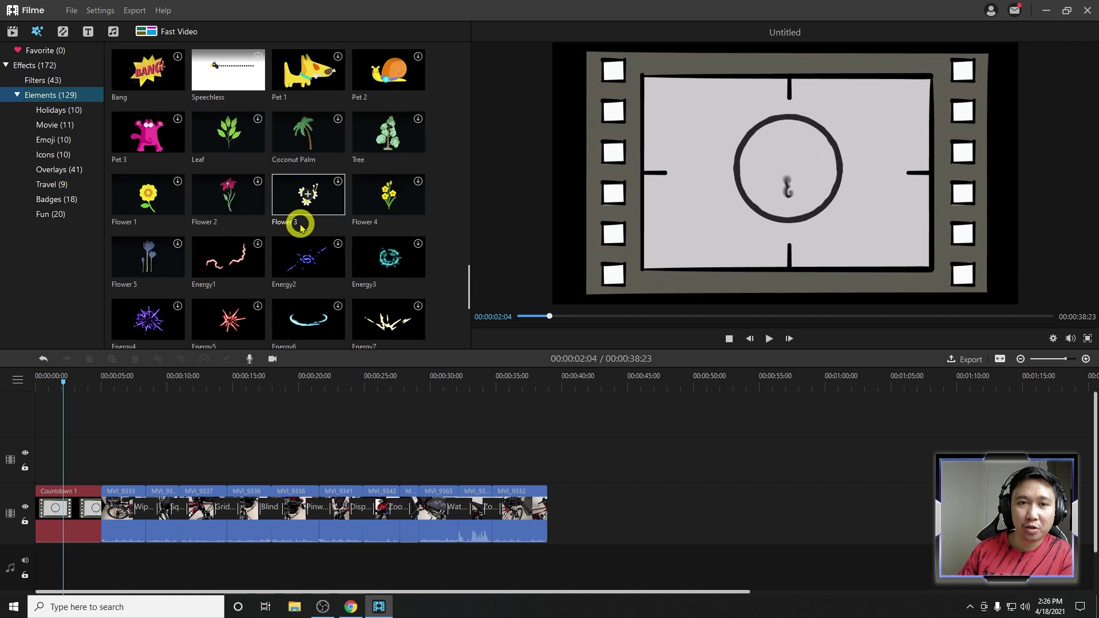
scroll(301, 227, up, 10)
scroll(343, 221, down, 10)
scroll(347, 229, up, 12)
scroll(344, 227, up, 10)
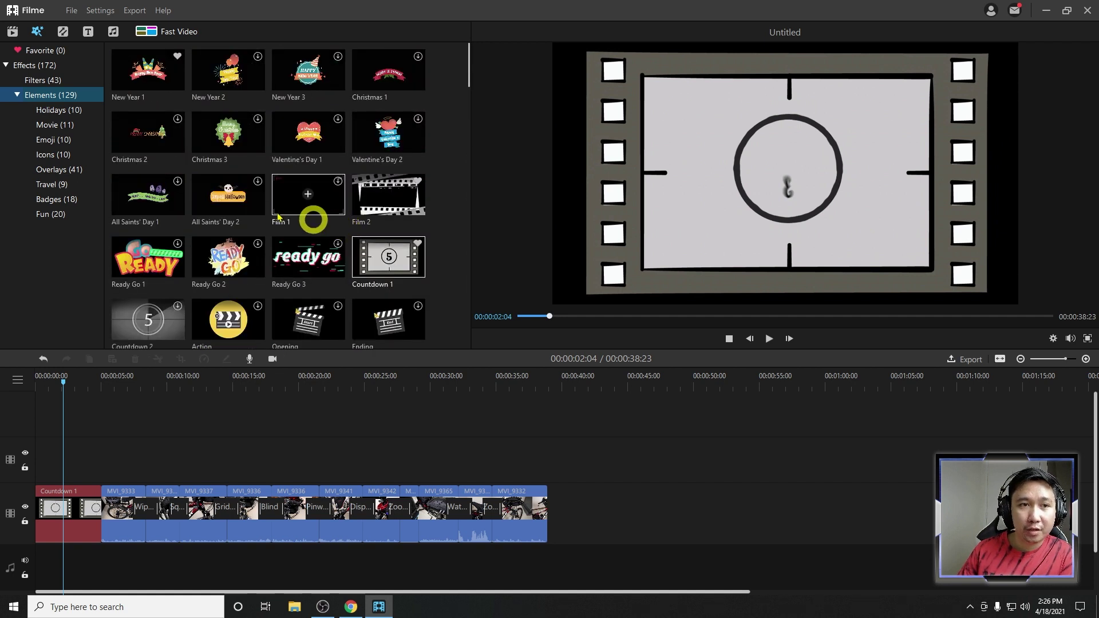
Look through the video filters and the complete list of effects
click(53, 84)
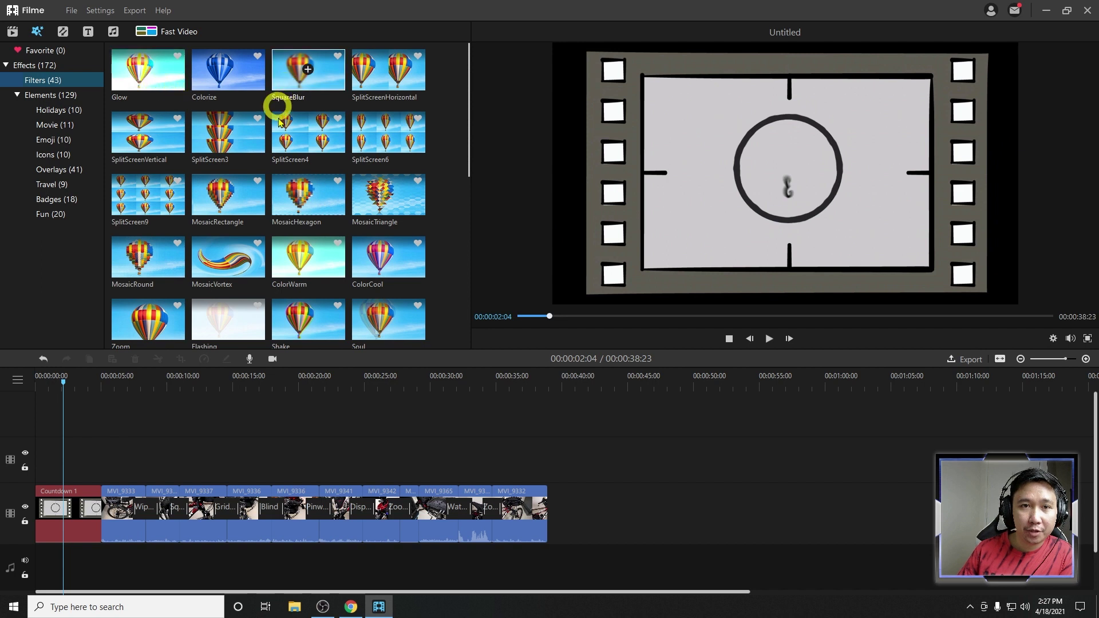
scroll(346, 278, down, 3)
scroll(343, 274, up, 3)
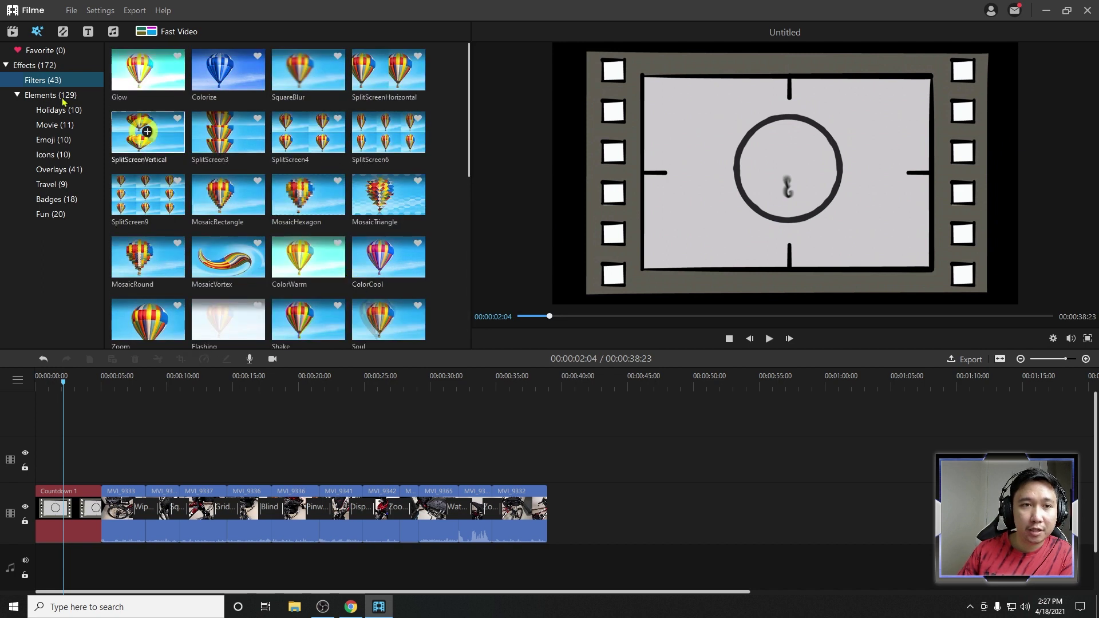
click(36, 66)
scroll(225, 194, down, 5)
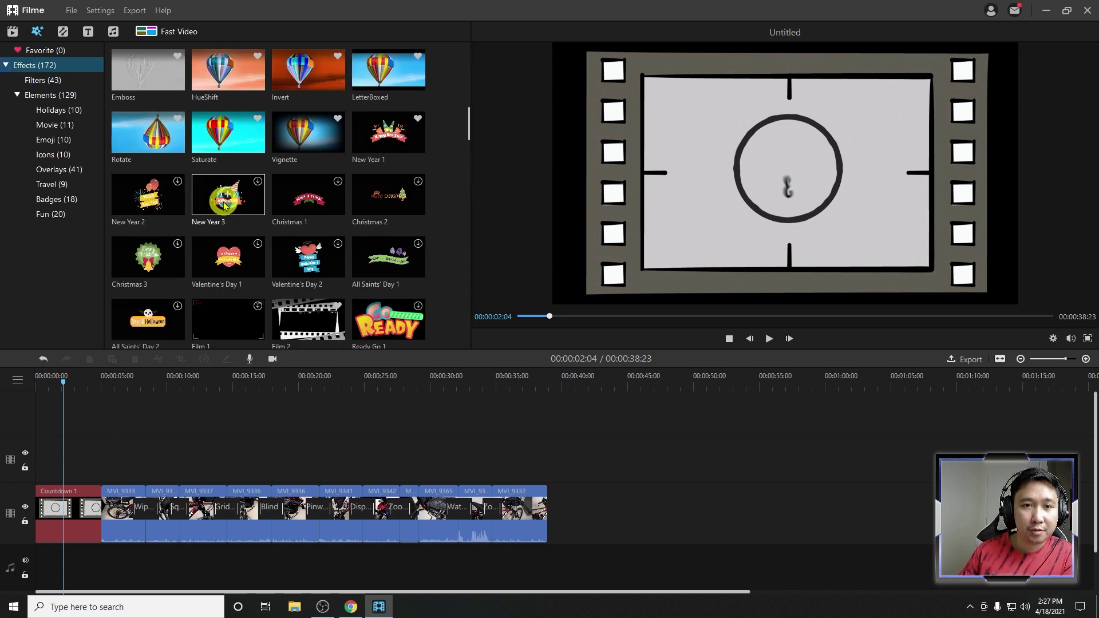
scroll(336, 304, down, 5)
scroll(321, 277, up, 5)
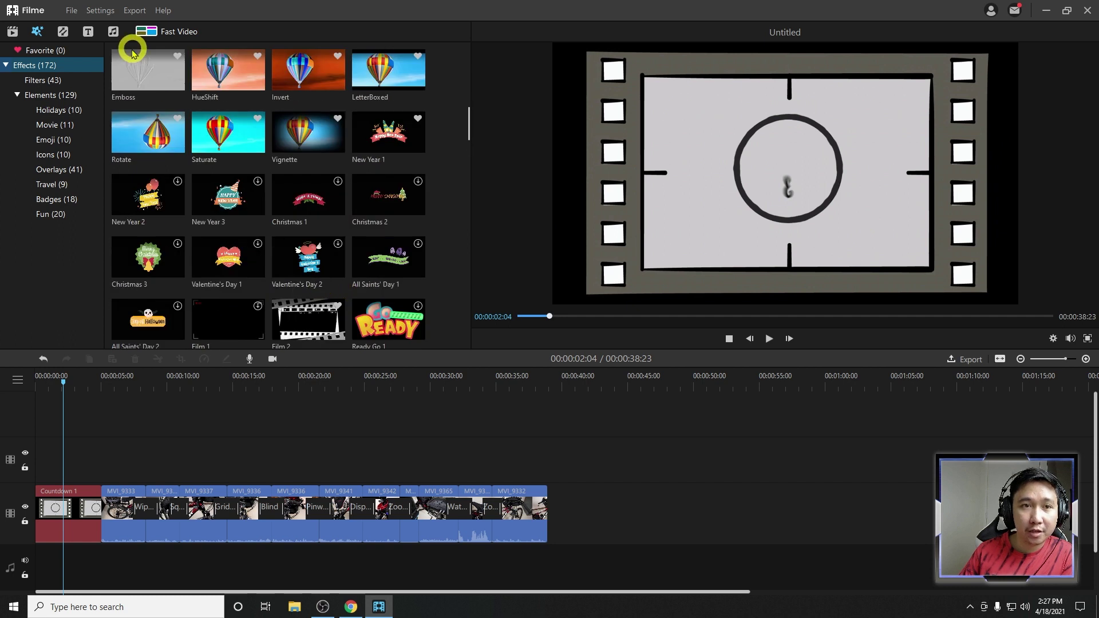
Replace the transition between the second and third bike clips with Perlin1, and play the sequence across it
click(63, 32)
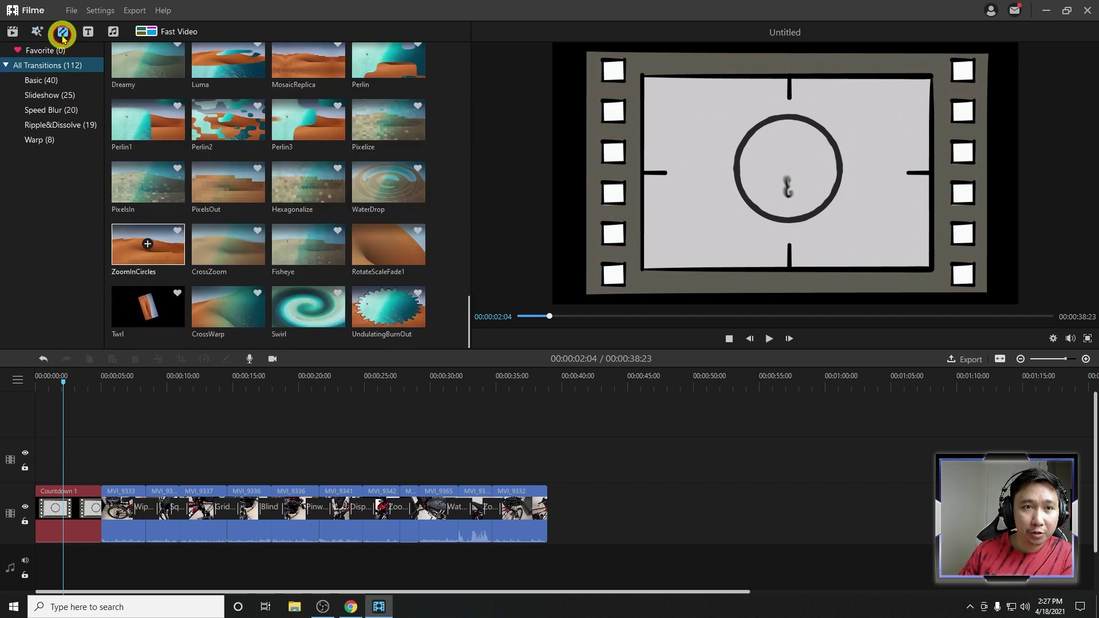
click(130, 394)
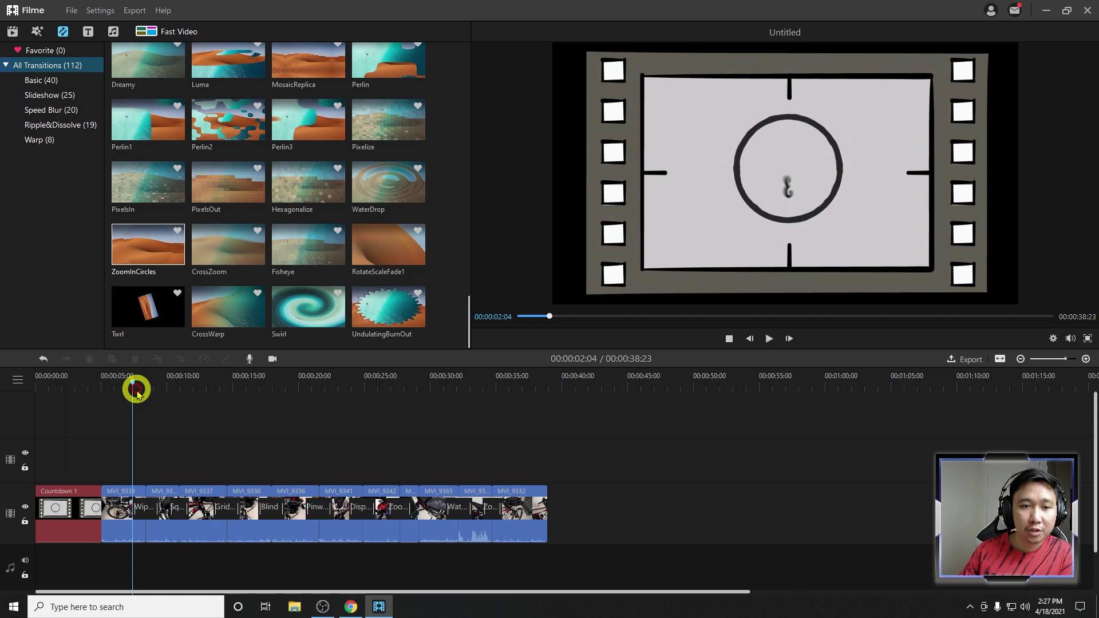
key(space)
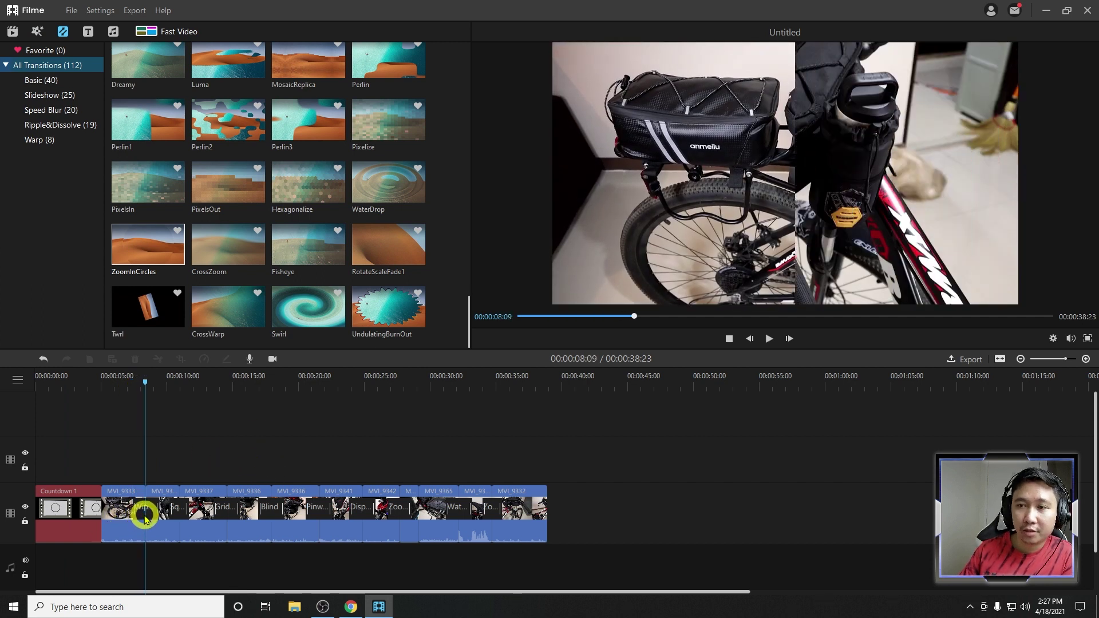
drag(150, 121, 179, 510)
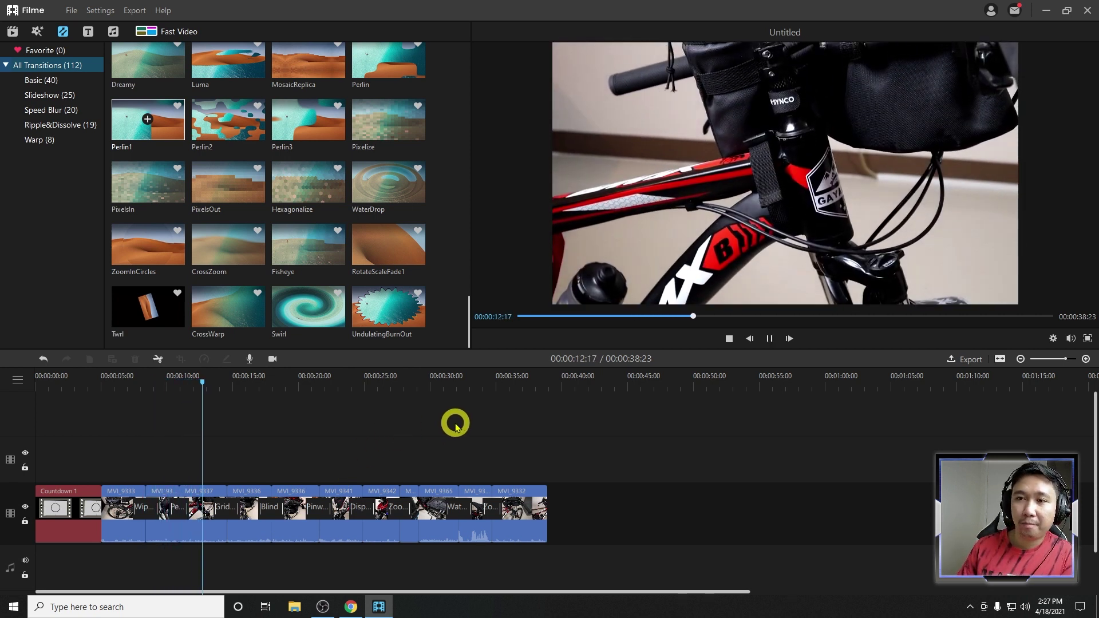
key(space)
scroll(359, 206, up, 5)
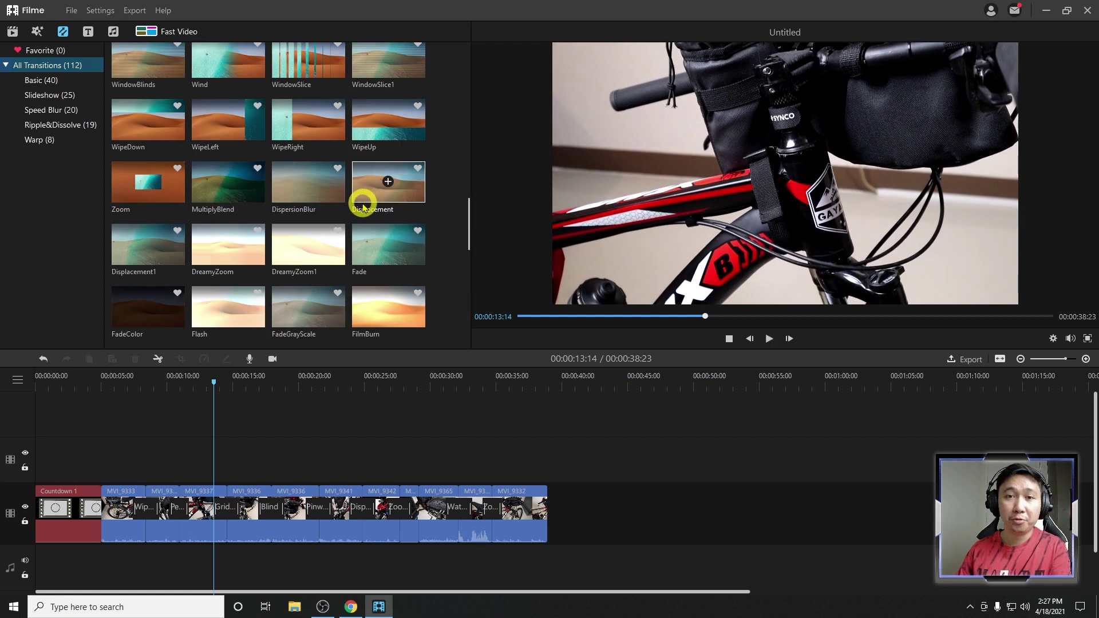
scroll(360, 206, up, 5)
scroll(364, 206, down, 10)
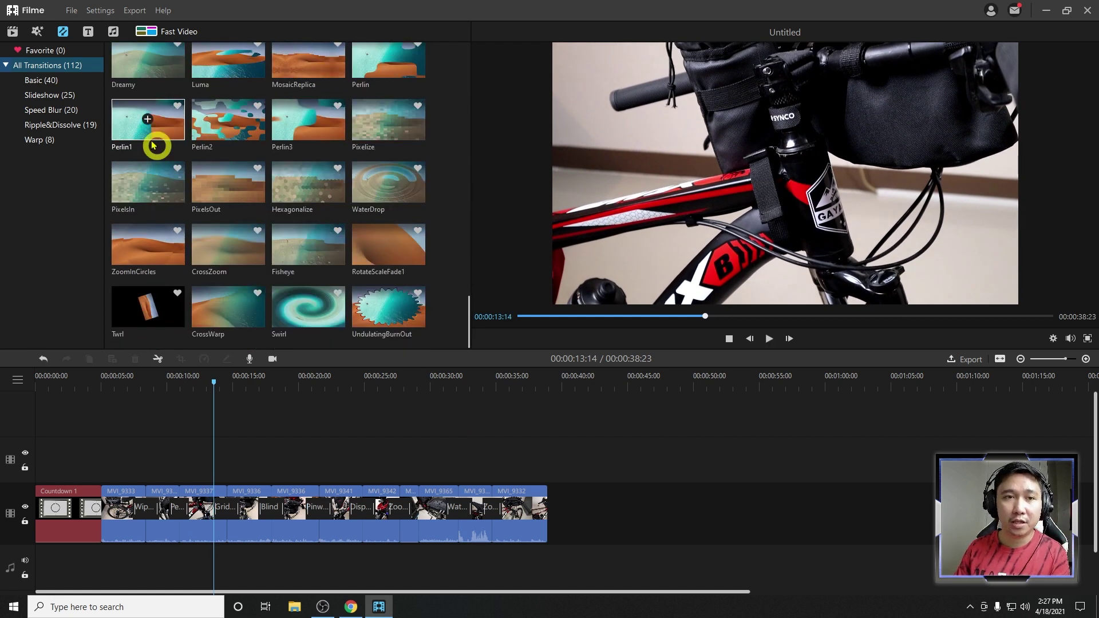
Add the Meditating Beat music to the audio track, starting at the first bike clip
click(114, 32)
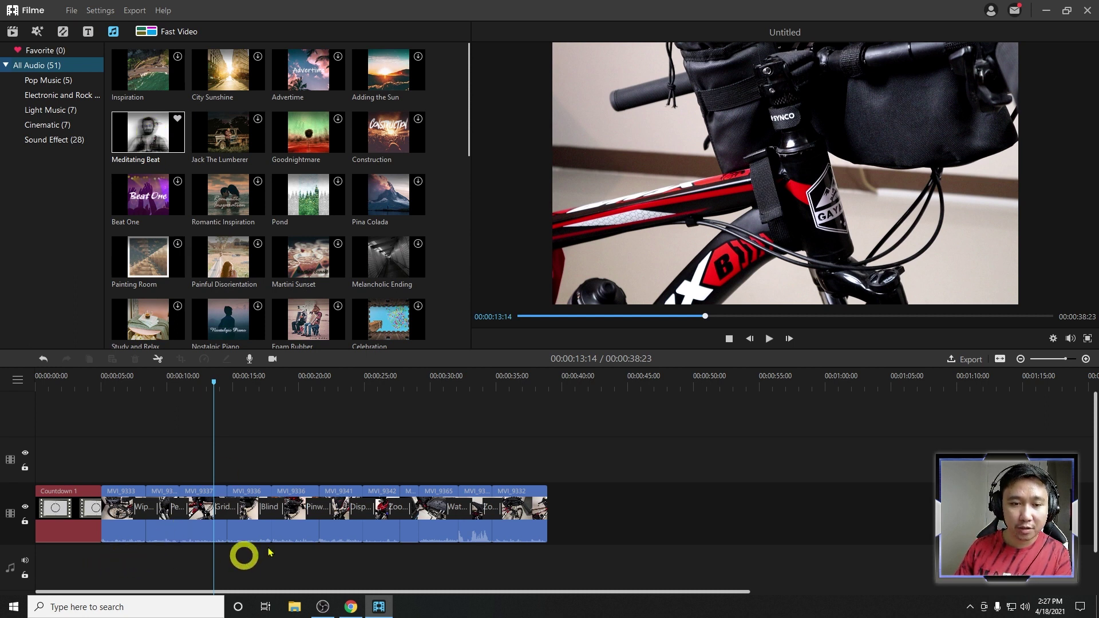
scroll(197, 560, down, 1)
mouse_move(157, 152)
mouse_down()
mouse_move(161, 237)
mouse_move(108, 549)
mouse_move(98, 508)
mouse_move(154, 525)
mouse_up()
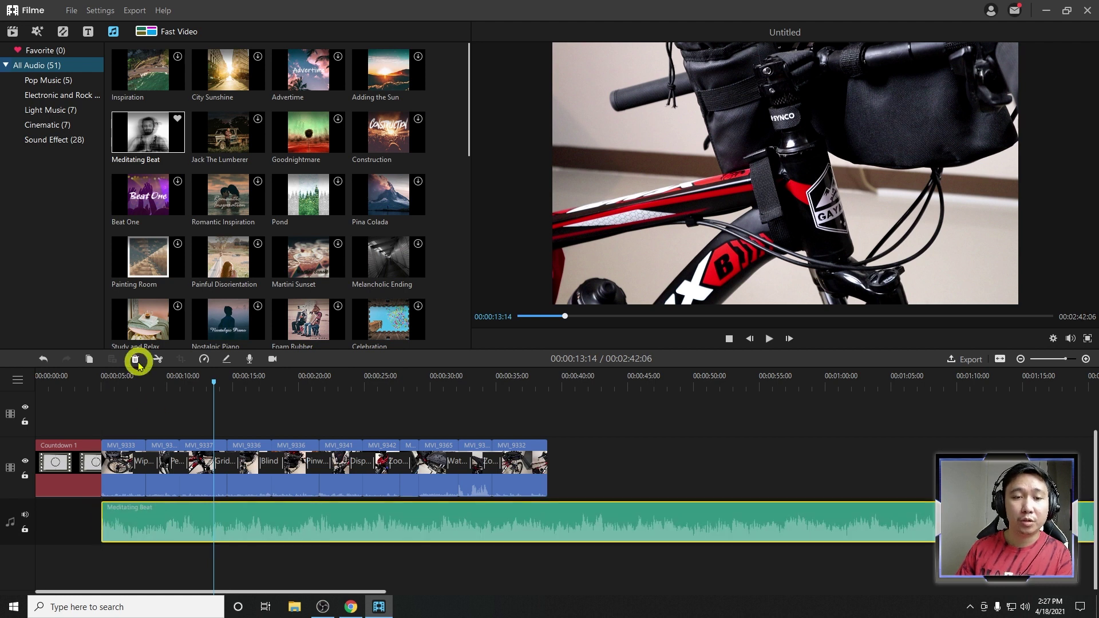
Split Meditating Beat at the end of the last bike clip, delete the excess, and play the sequence from the first bike clip
right_click(535, 535)
click(538, 521)
right_click(535, 520)
click(549, 559)
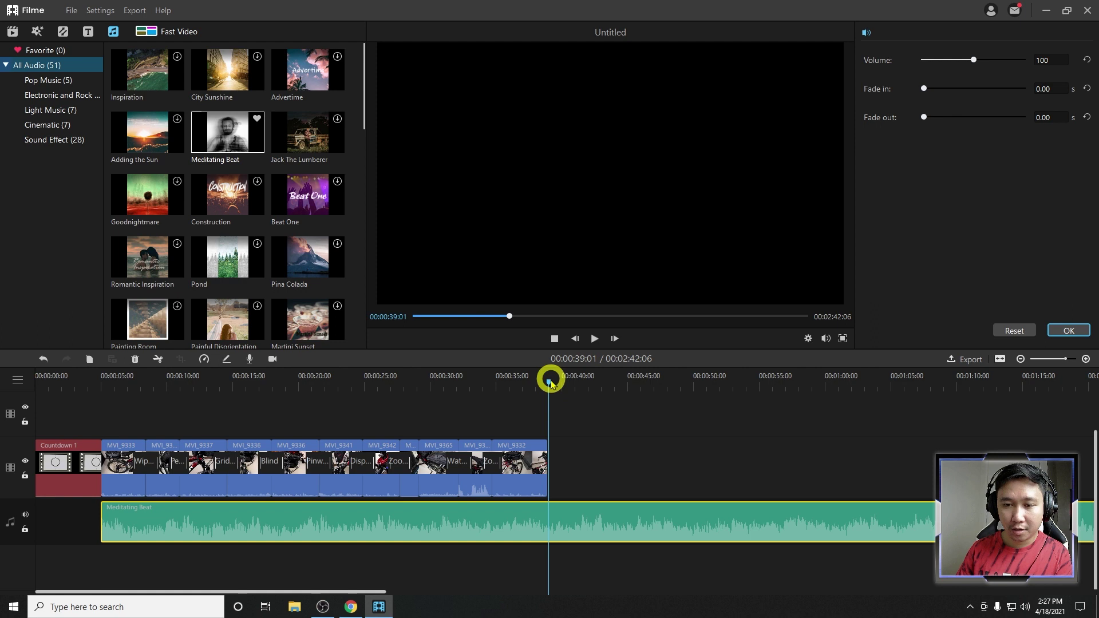
key(ctrl+b)
click(577, 526)
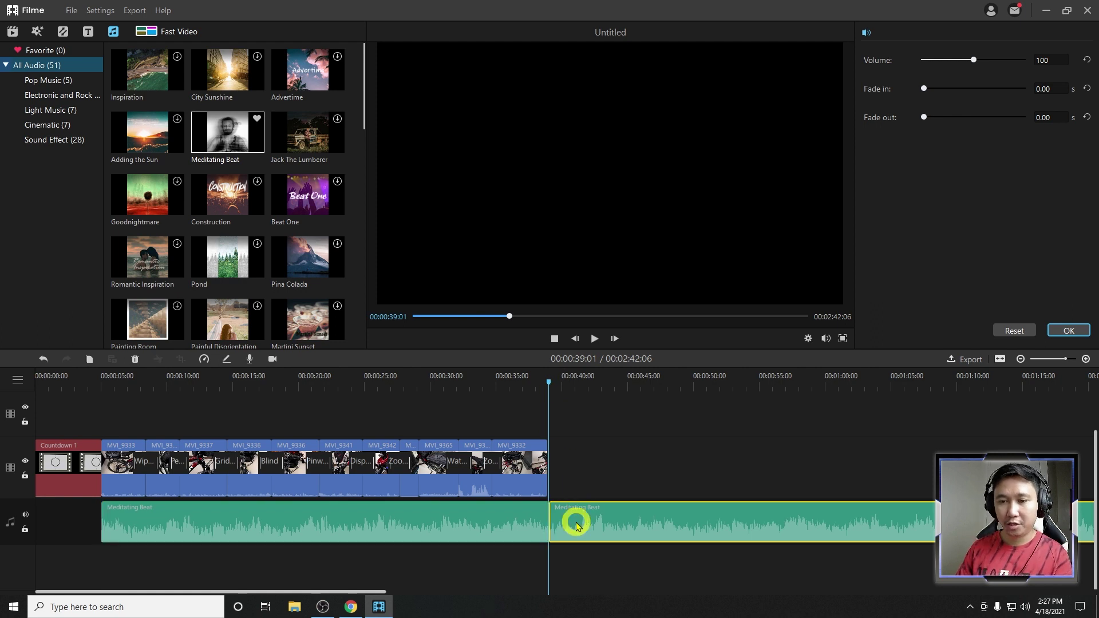
key(Delete)
drag(555, 383, 102, 398)
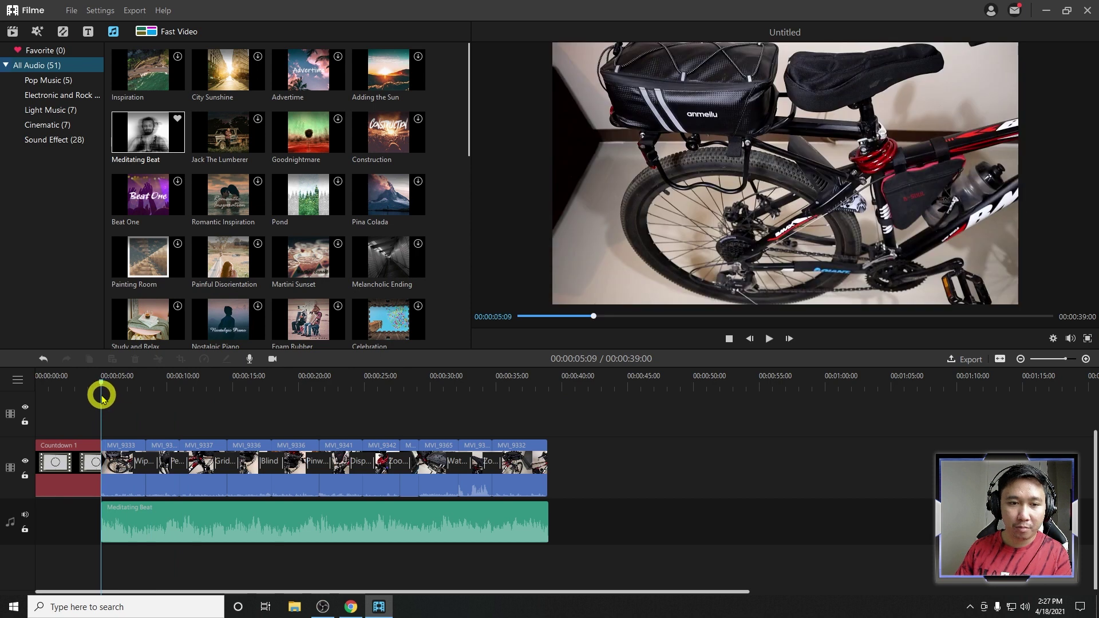
key(space)
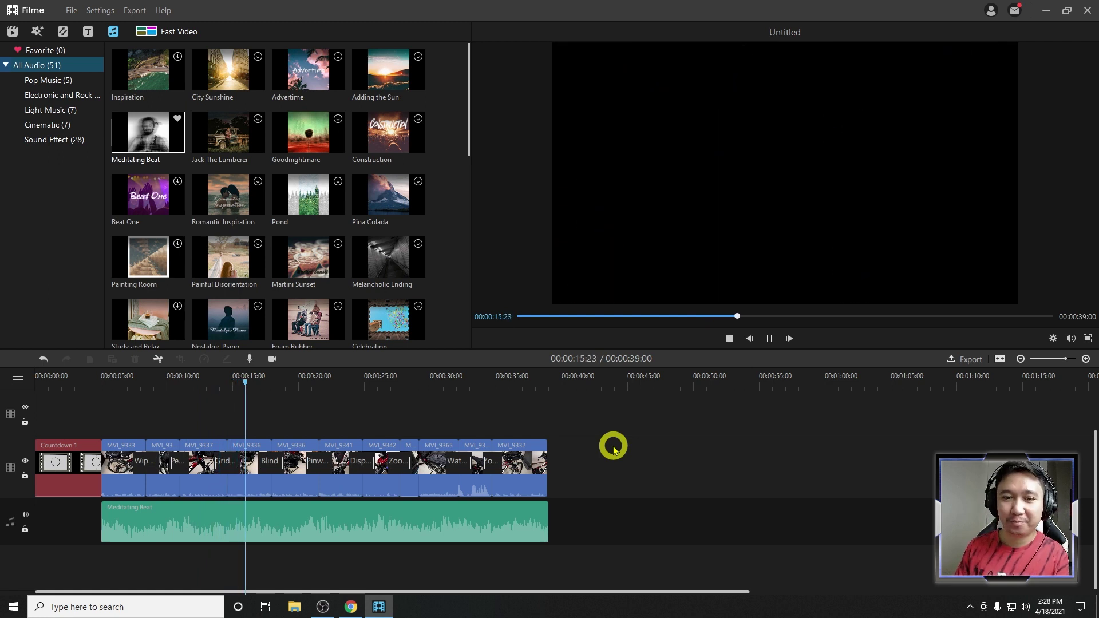
Set the fourth bike clip's brightness to -100 and volume to 0, playing the sequence from there before applying the settings
double_click(249, 485)
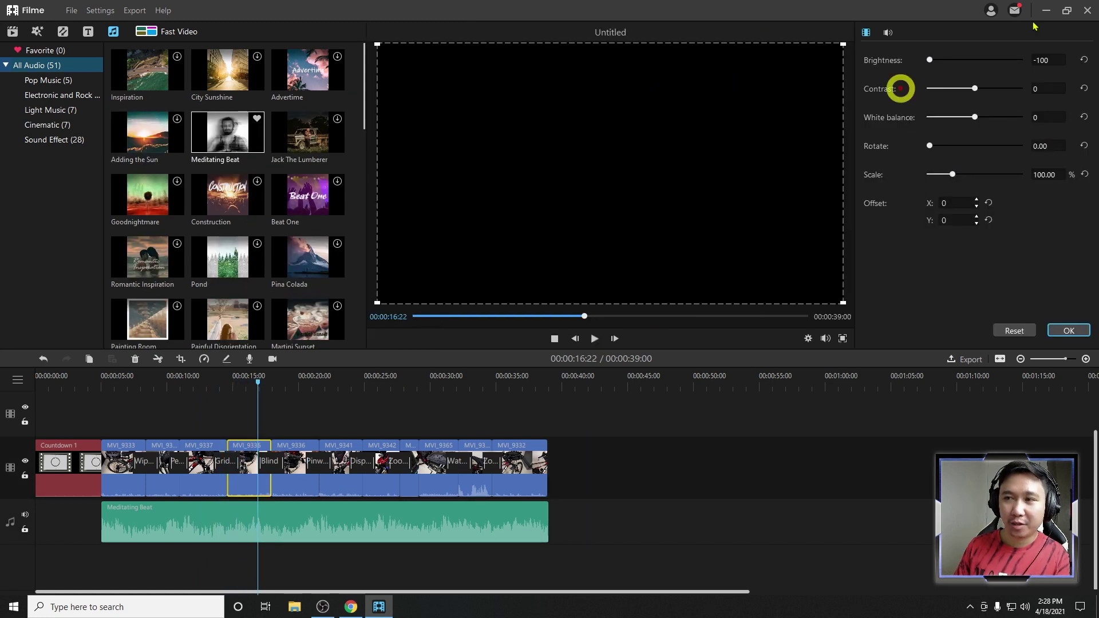
drag(974, 60, 914, 71)
click(886, 35)
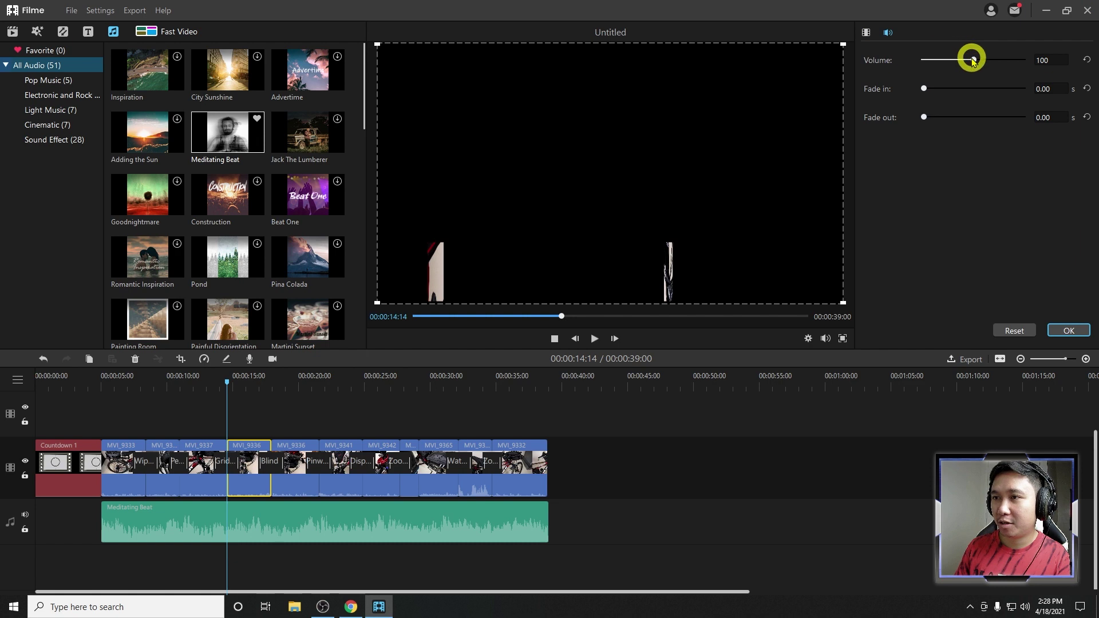
click(236, 392)
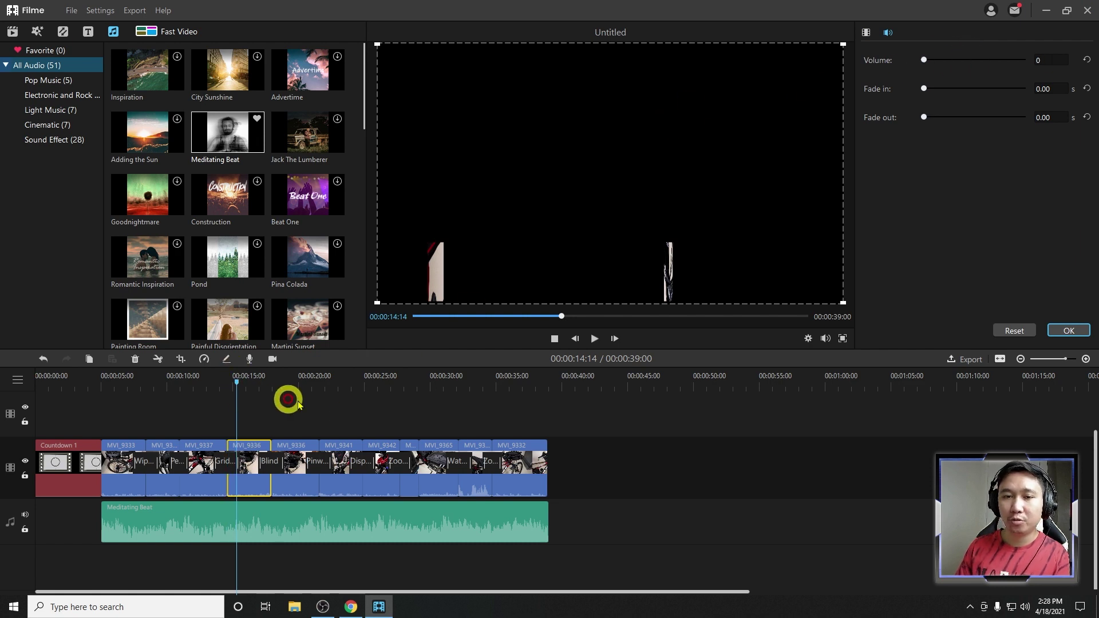
key(space)
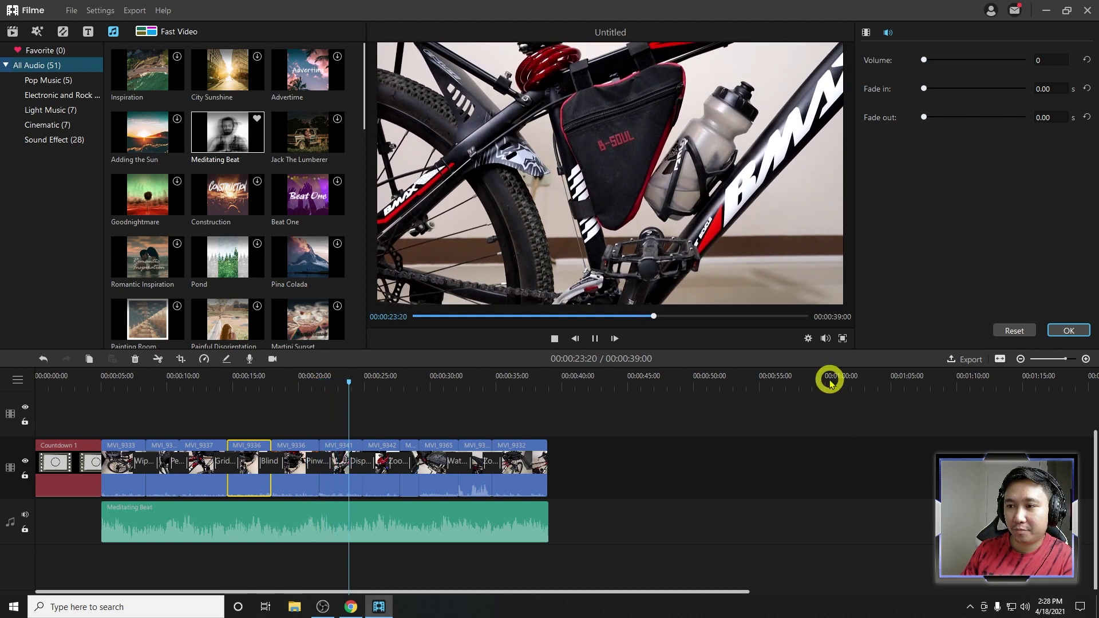
click(1056, 332)
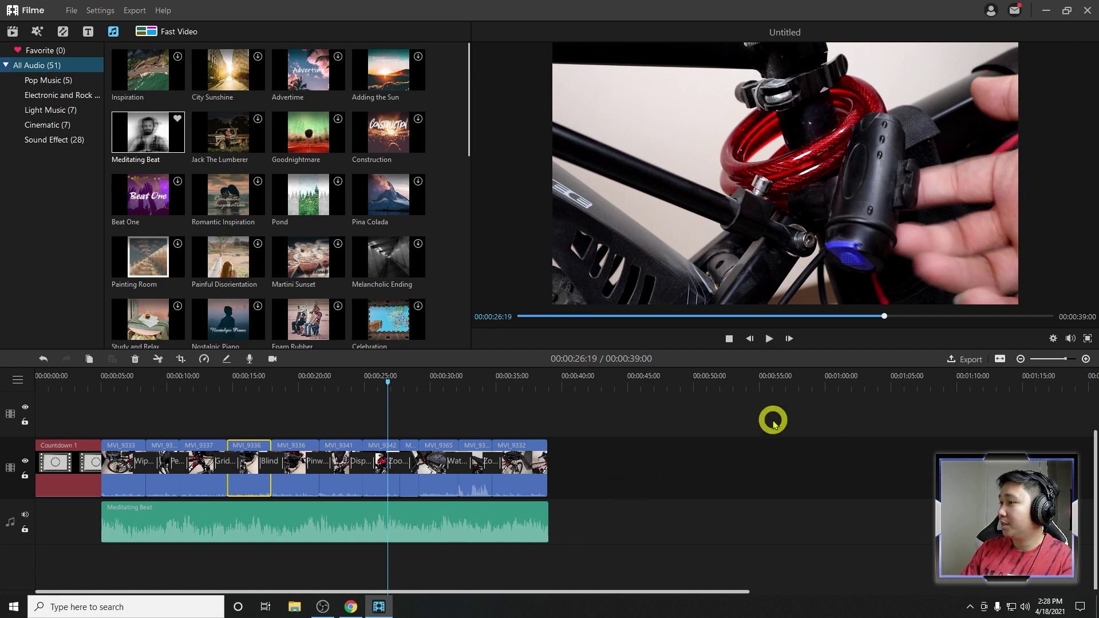
Look through the Fast Video template categories, from Wedding through Birthday, Travel, Holidays, Education and Business to Others
click(147, 31)
click(256, 150)
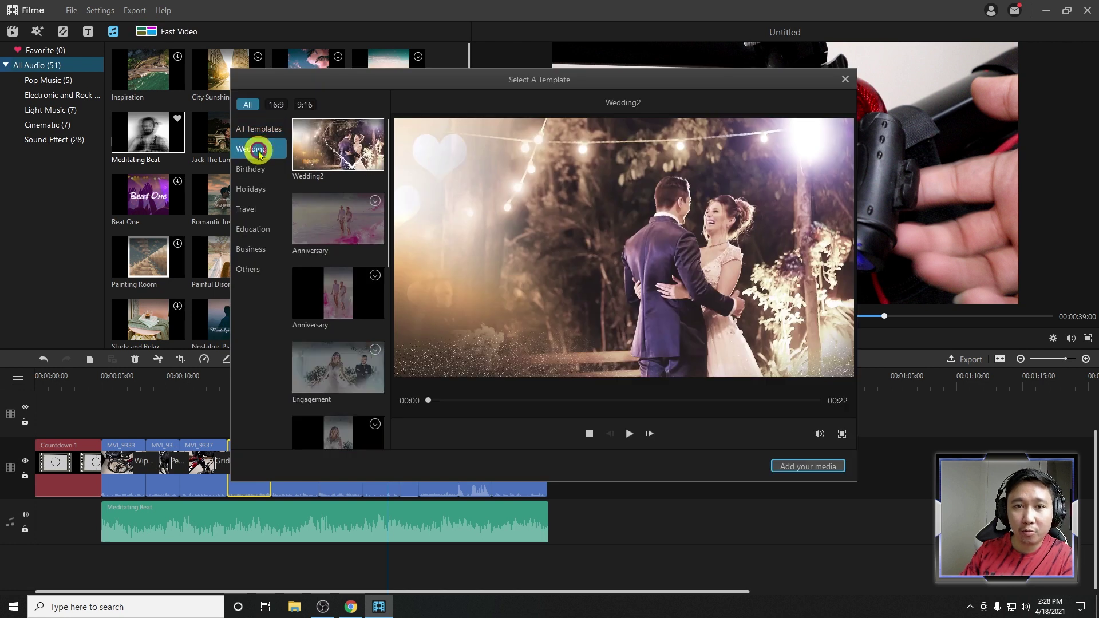
click(262, 170)
click(260, 209)
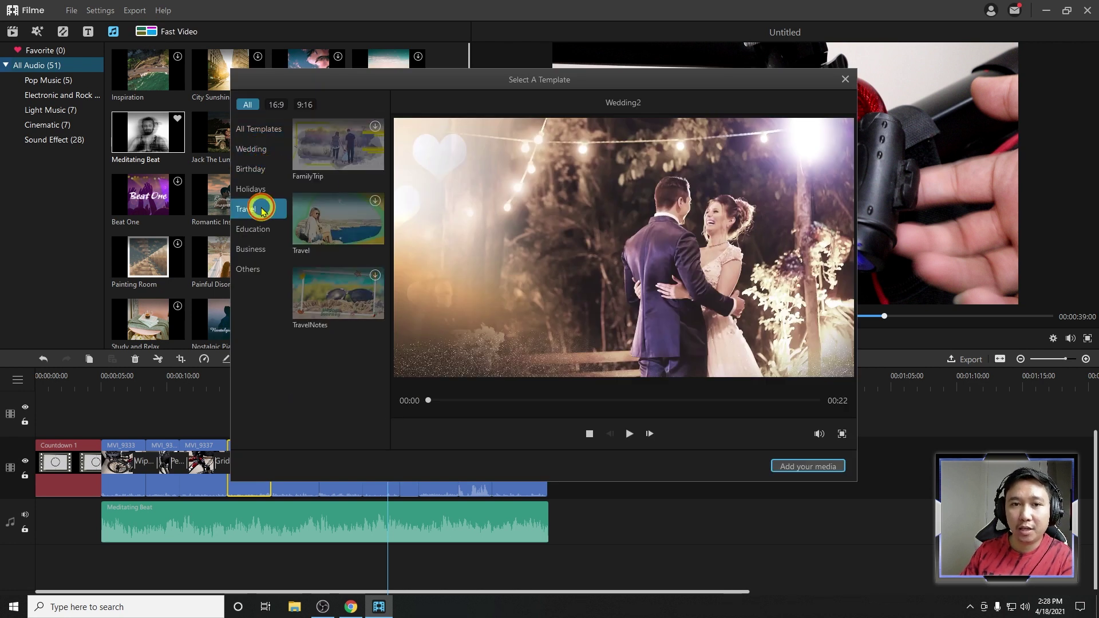
click(258, 189)
click(258, 230)
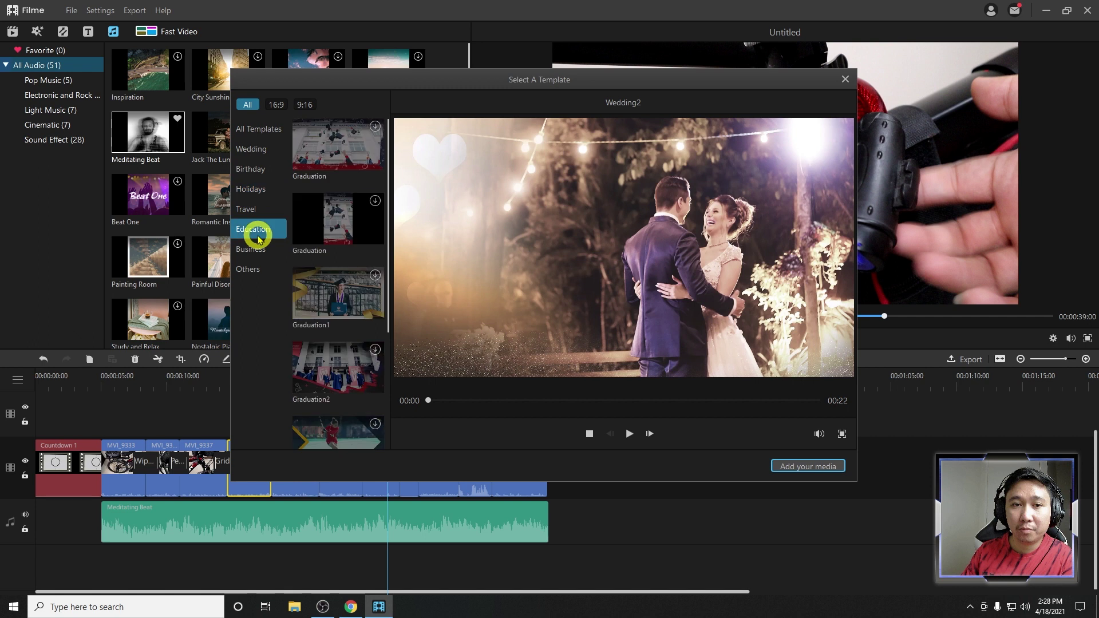
click(258, 253)
click(257, 271)
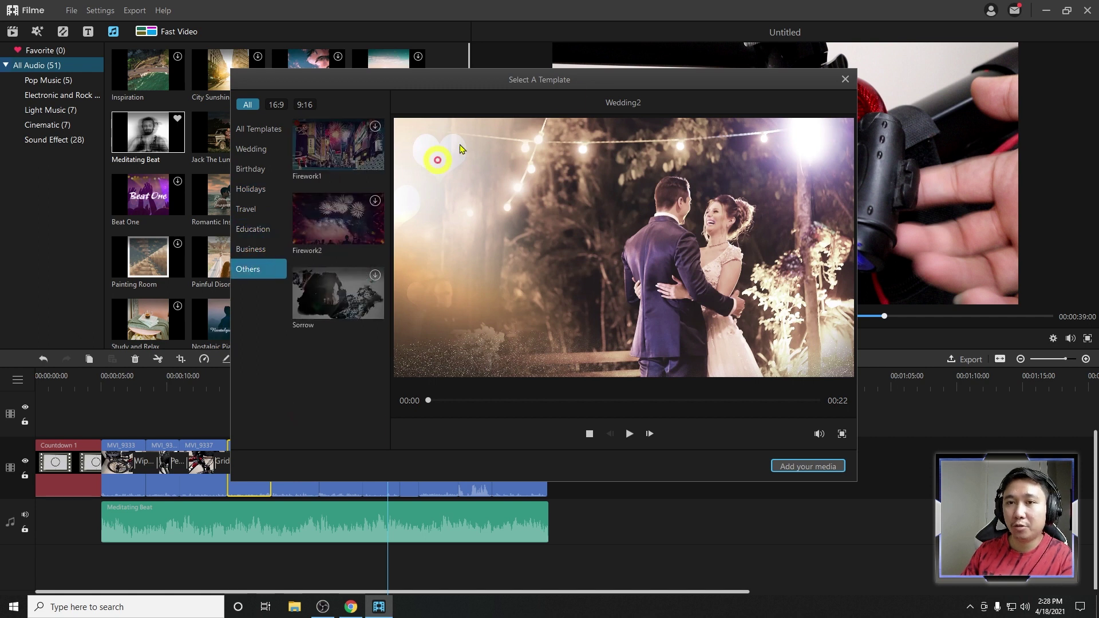
click(804, 465)
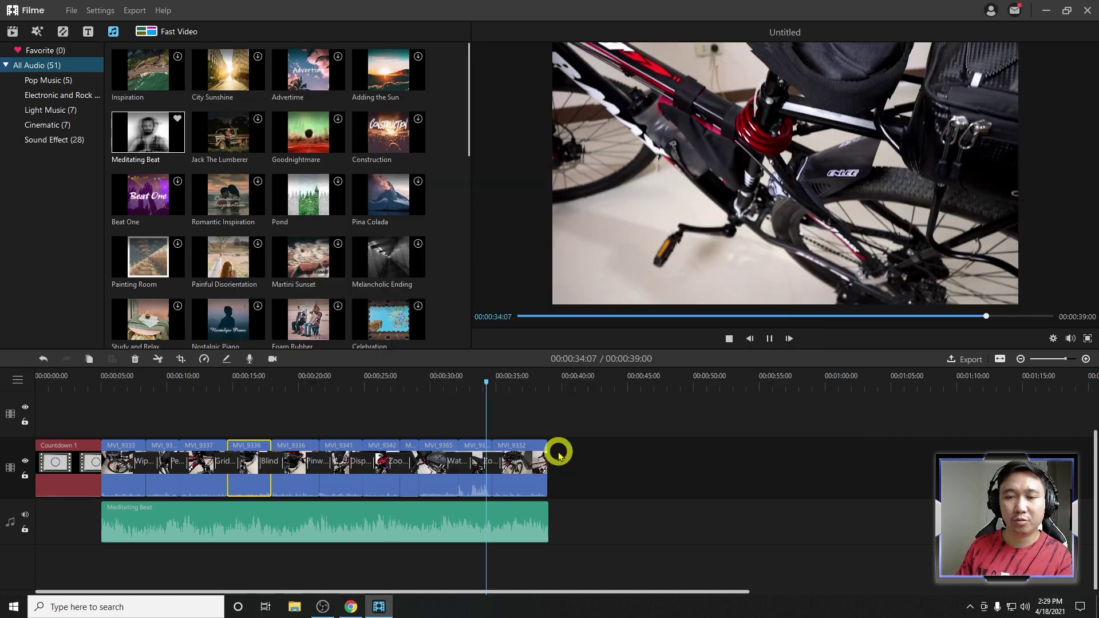
Try moving the second bike clip onto the video track above, and undo the move
drag(489, 382, 107, 385)
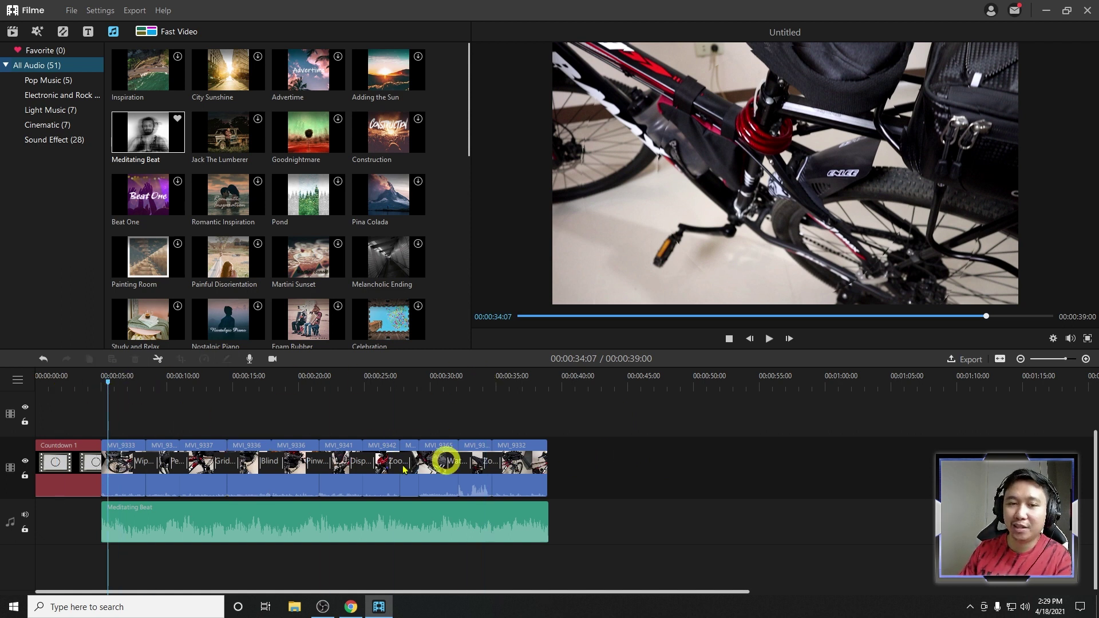
key(space)
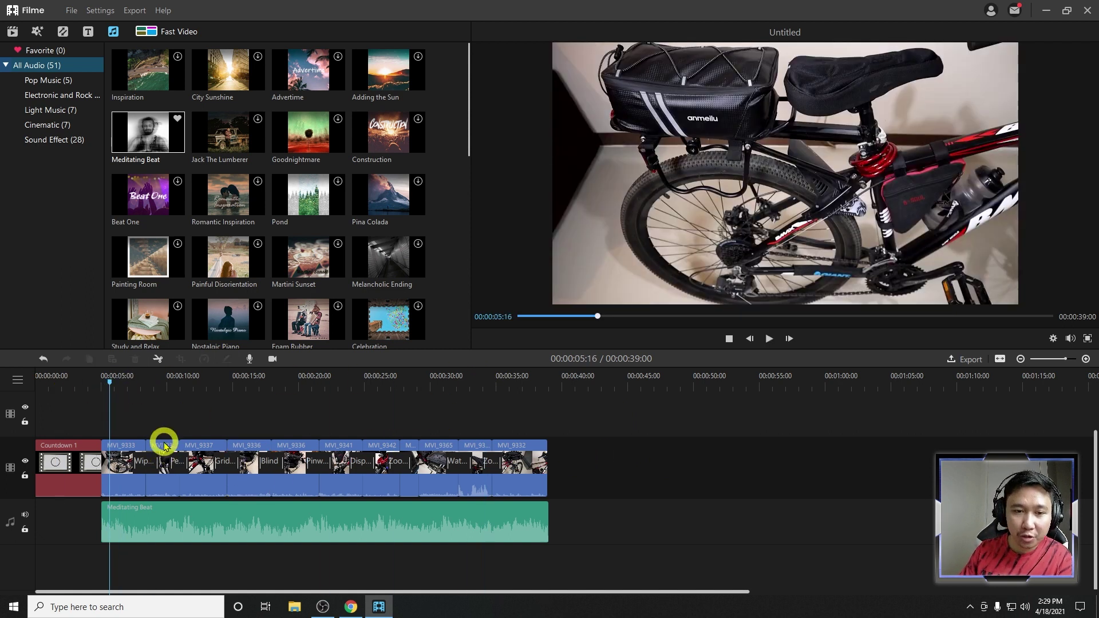
drag(164, 446, 162, 428)
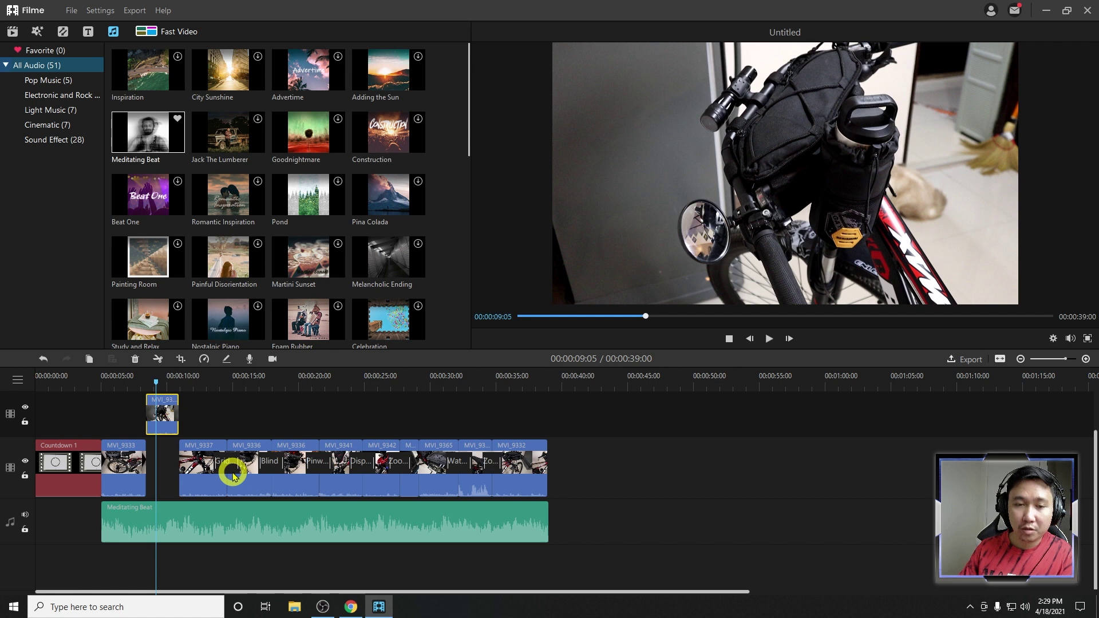
key(ctrl+z)
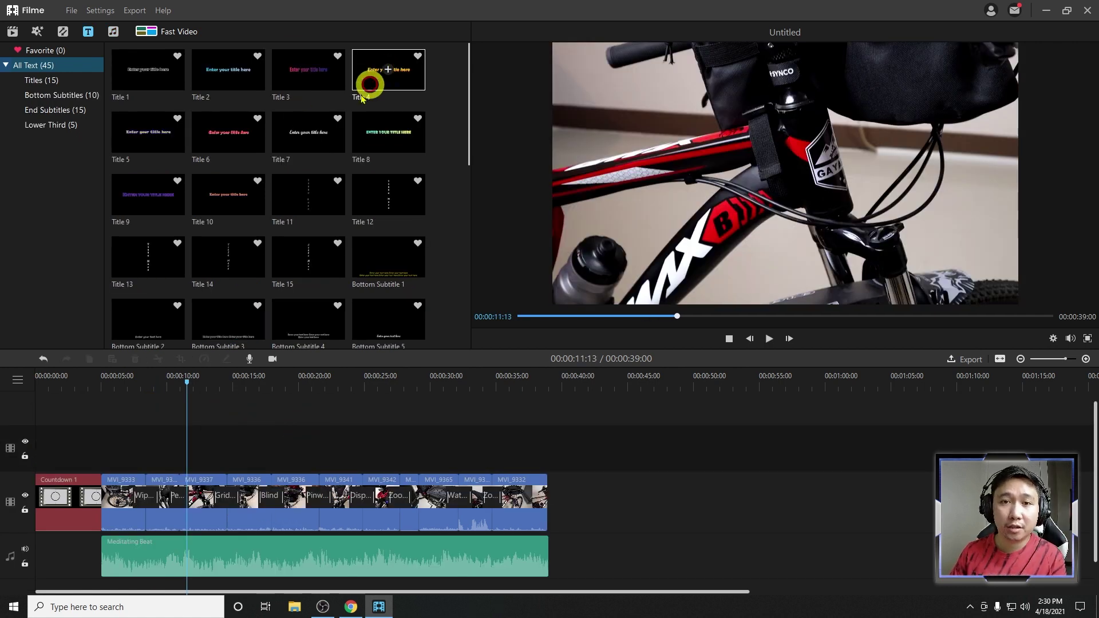
Place the Title 2 text on the upper track at the start of the second bike clip, and preview its animation
drag(362, 99, 172, 443)
mouse_move(385, 69)
mouse_down()
mouse_move(206, 368)
mouse_move(173, 482)
mouse_up()
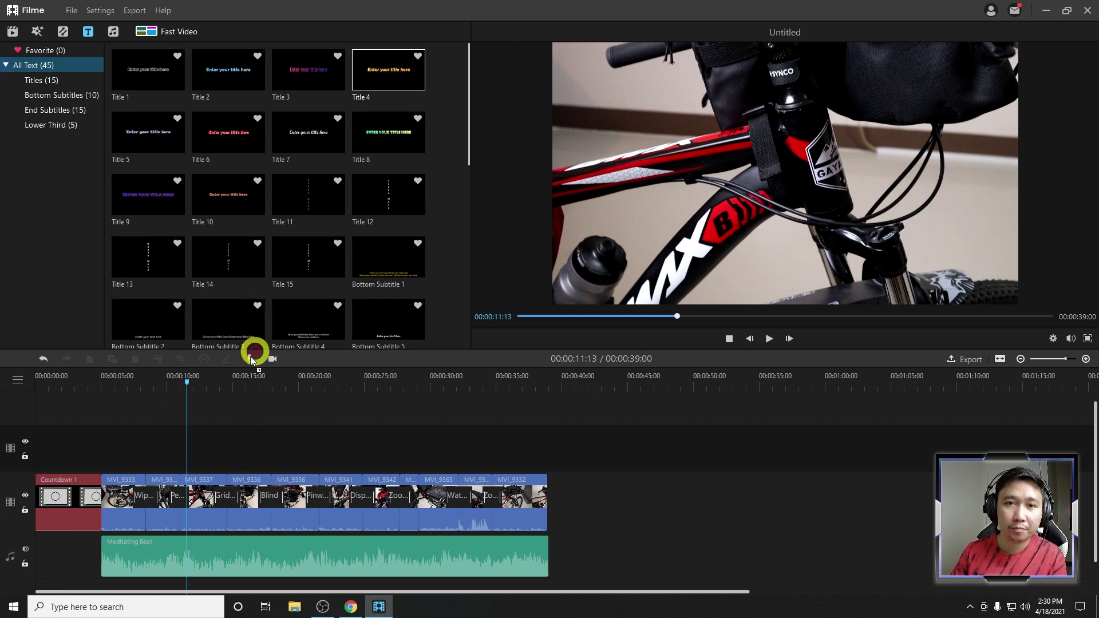
click(143, 77)
drag(243, 67, 147, 467)
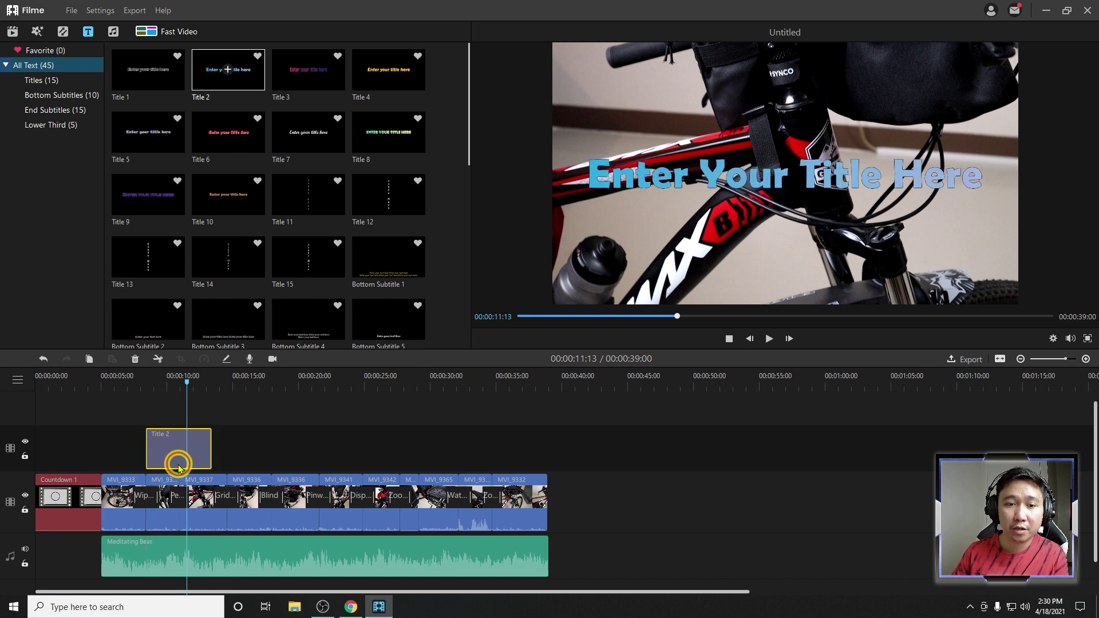
click(158, 381)
click(143, 388)
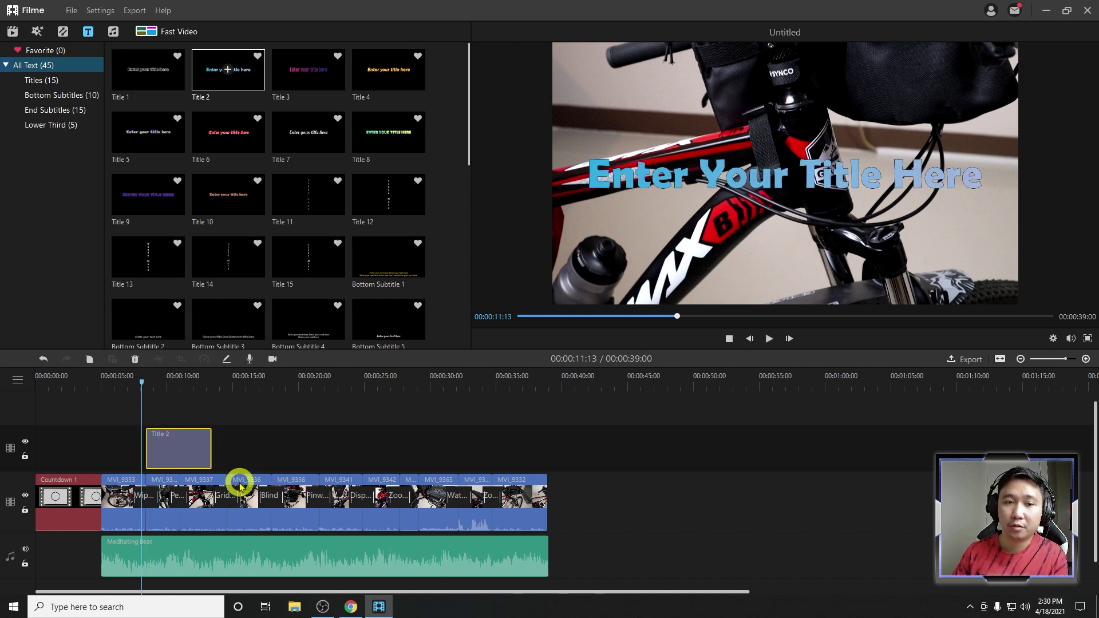
click(186, 452)
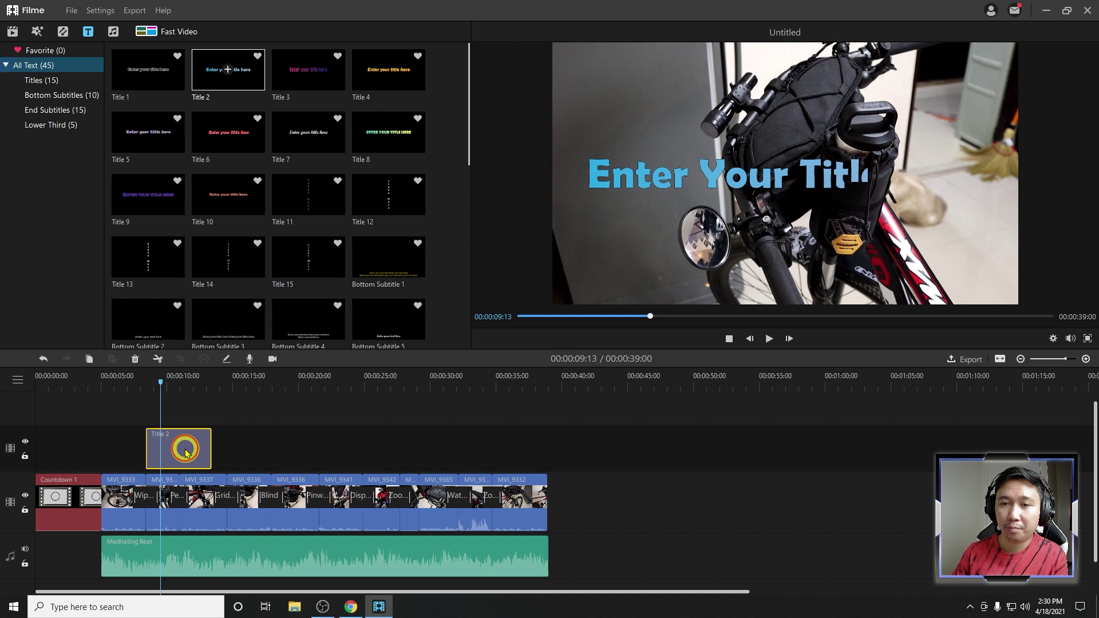
Change the text of the title above the second bike clip to "BIKE BROLL"
double_click(186, 452)
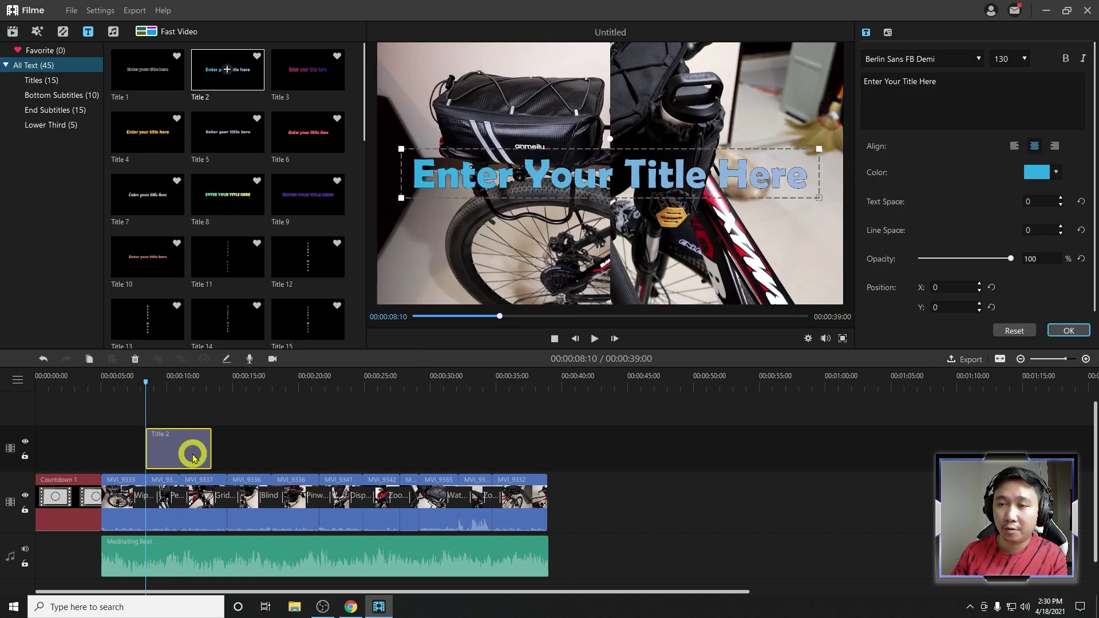
drag(953, 80, 742, 89)
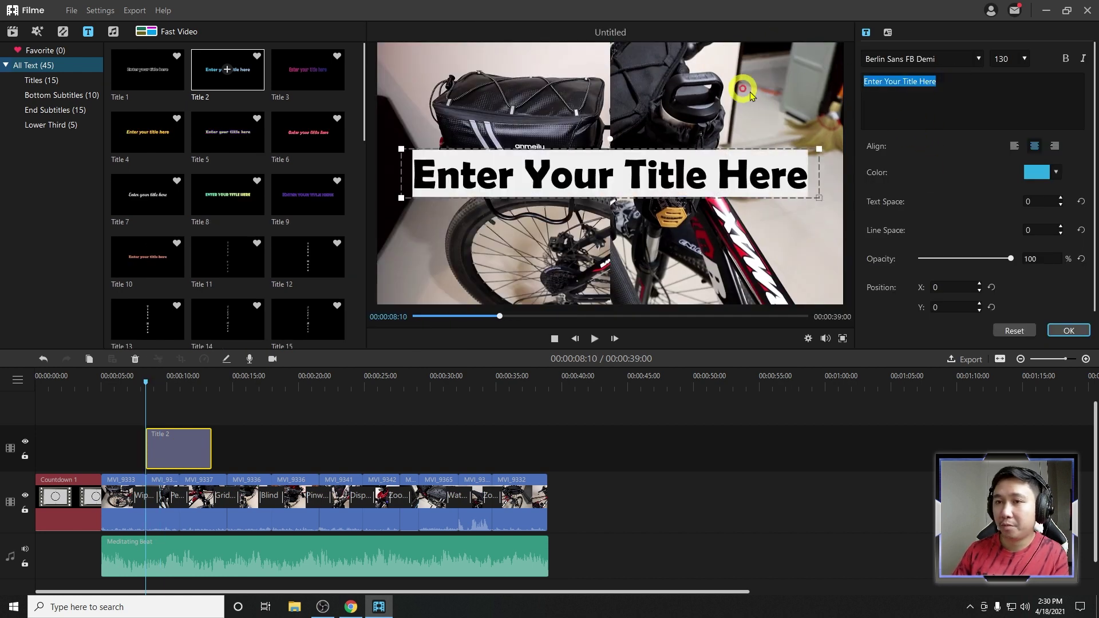
text(BIKW)
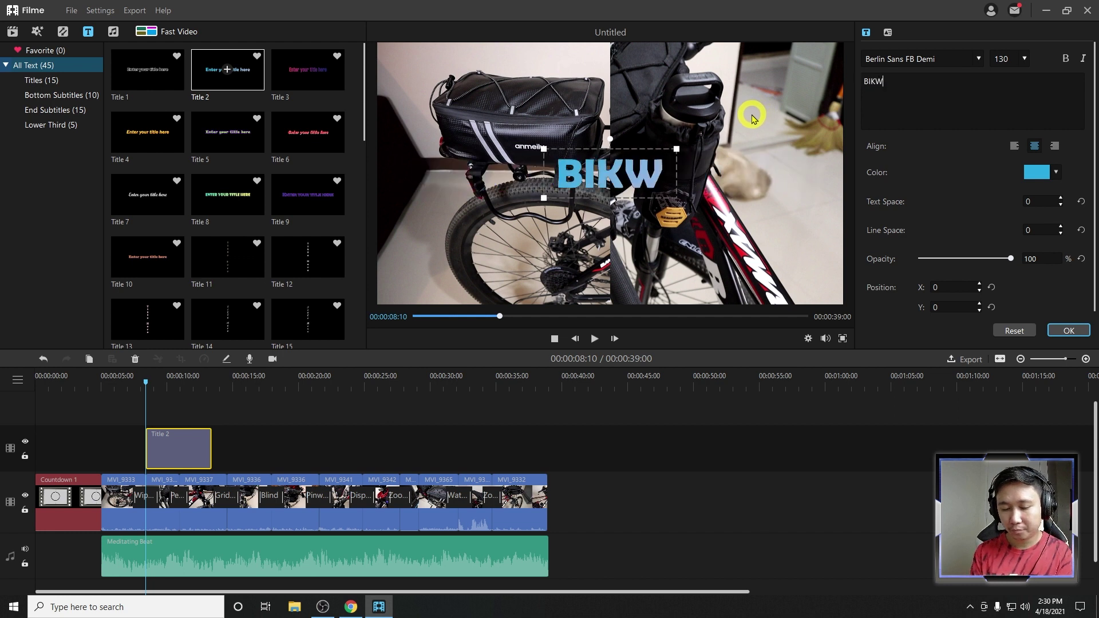
key(BackSpace)
text(E)
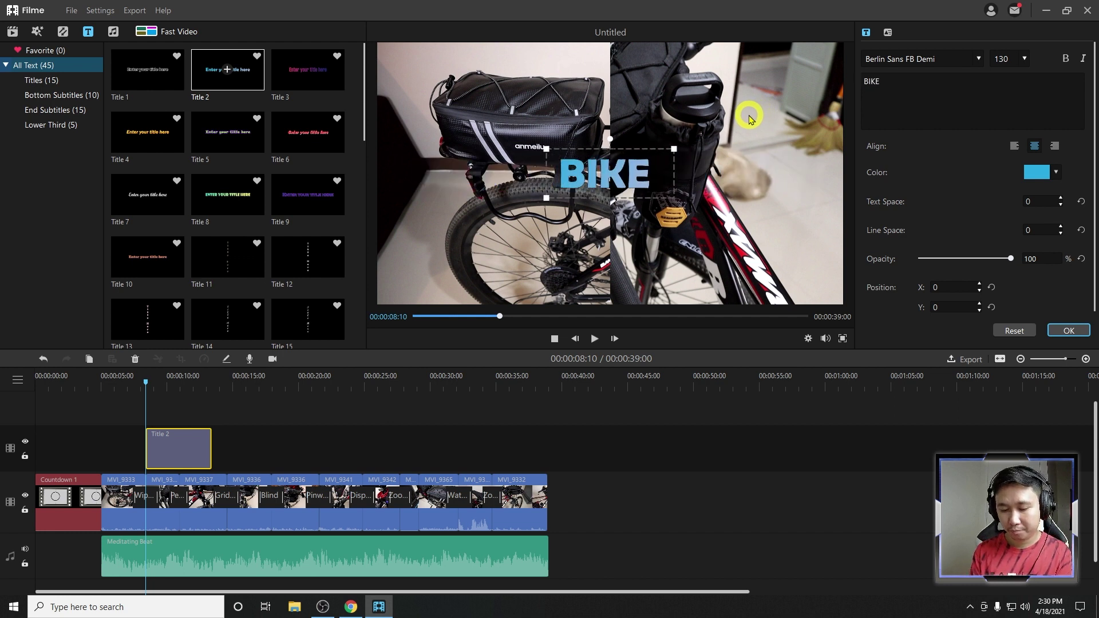
text( BROLL)
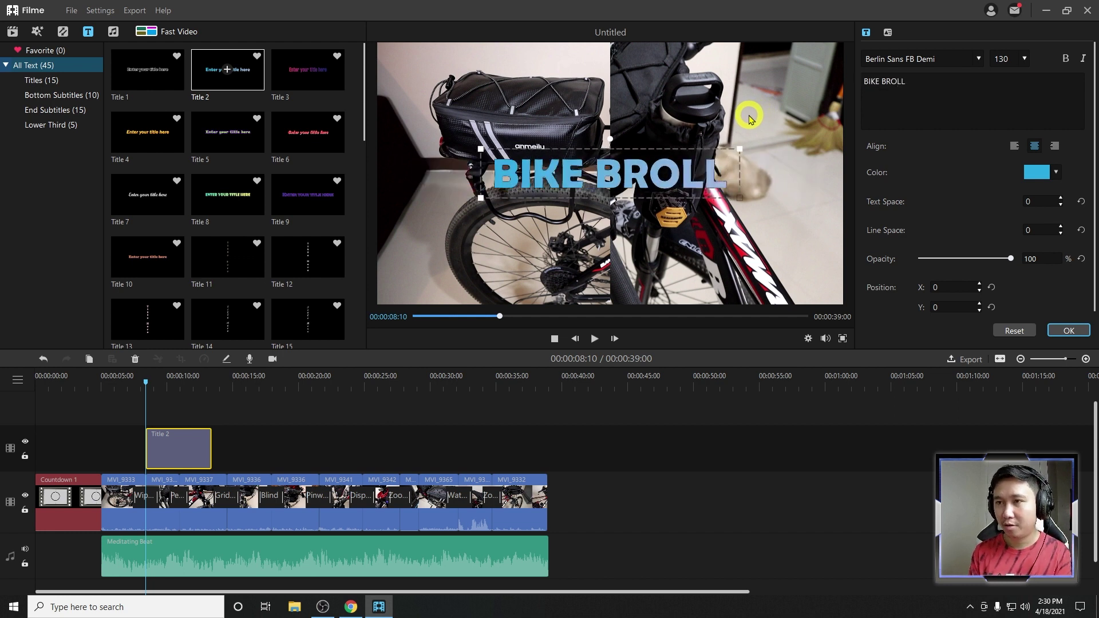
Set the color of the BIKE BROLL title text to white, apply it, and play back the titled section
click(1037, 172)
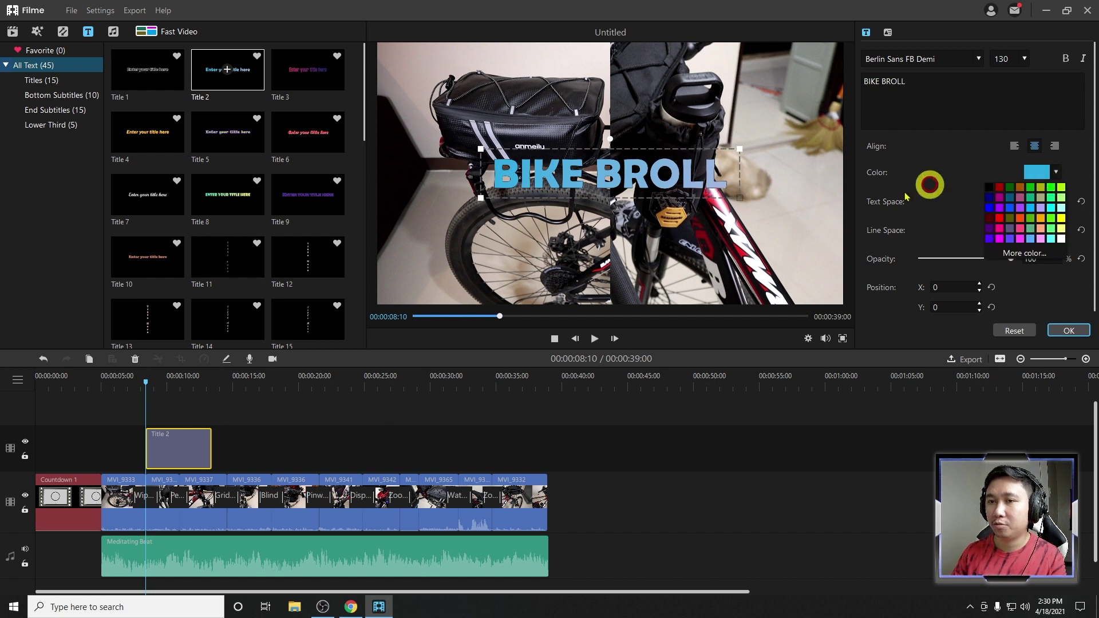
click(1061, 239)
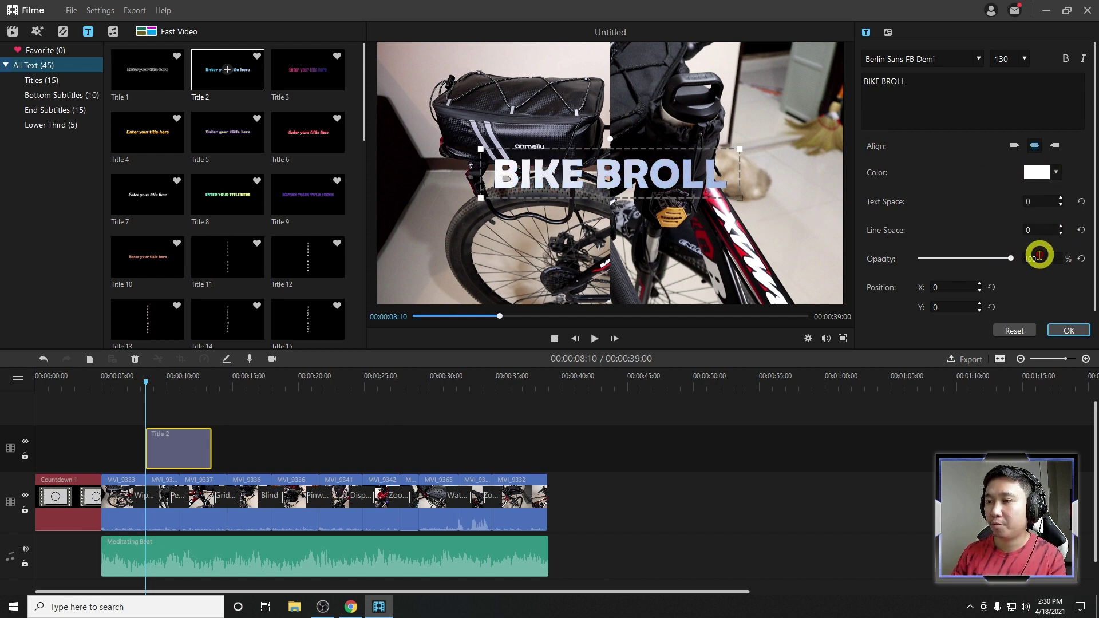
click(1068, 331)
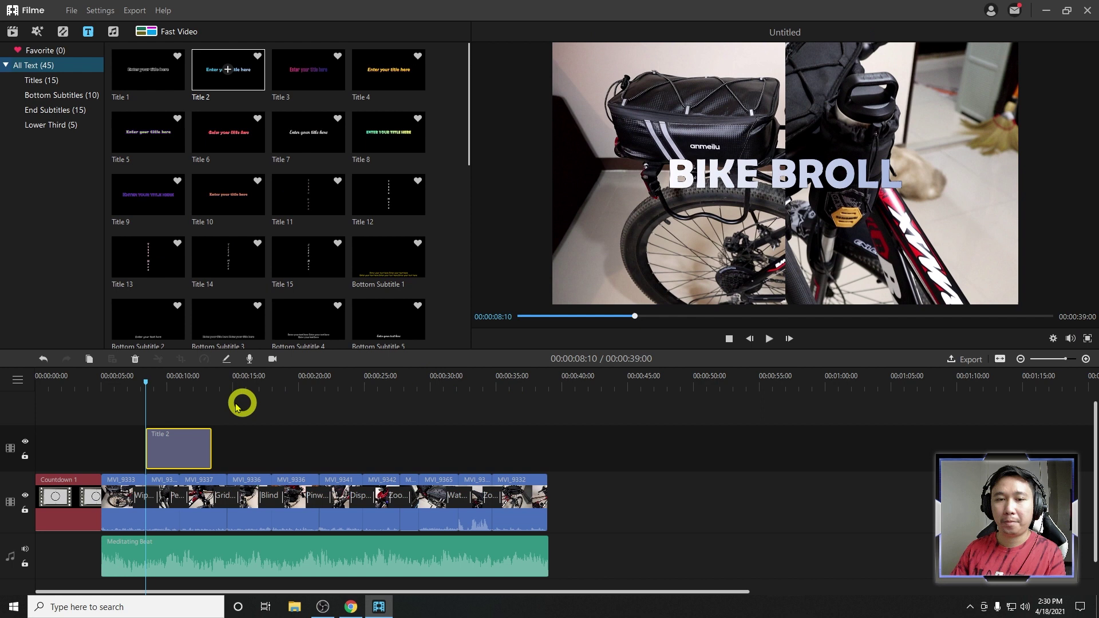
key(space)
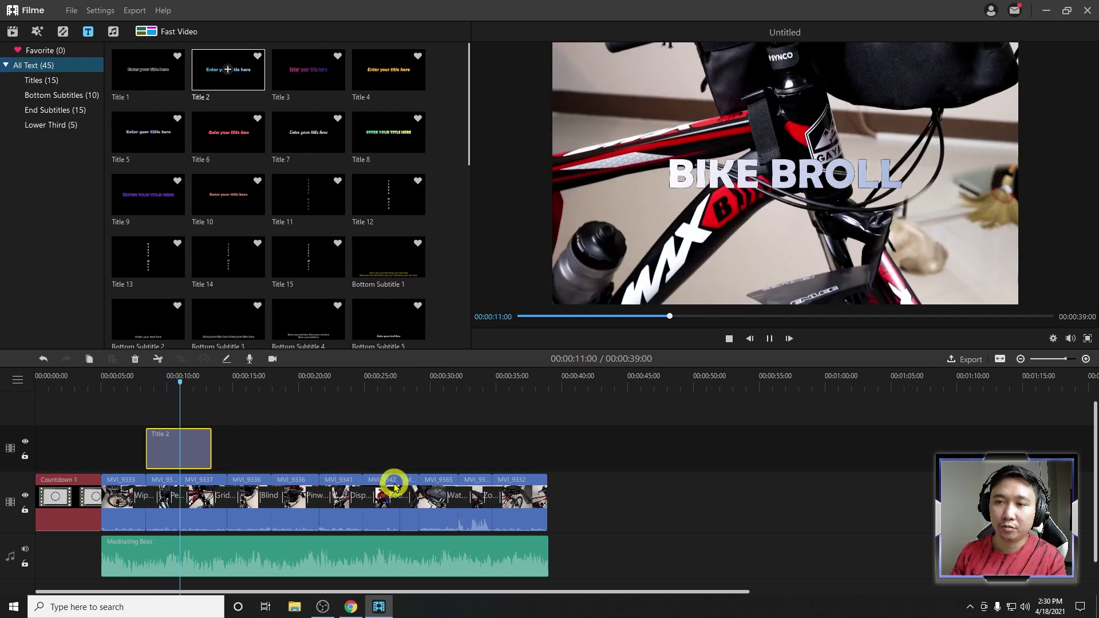
key(space)
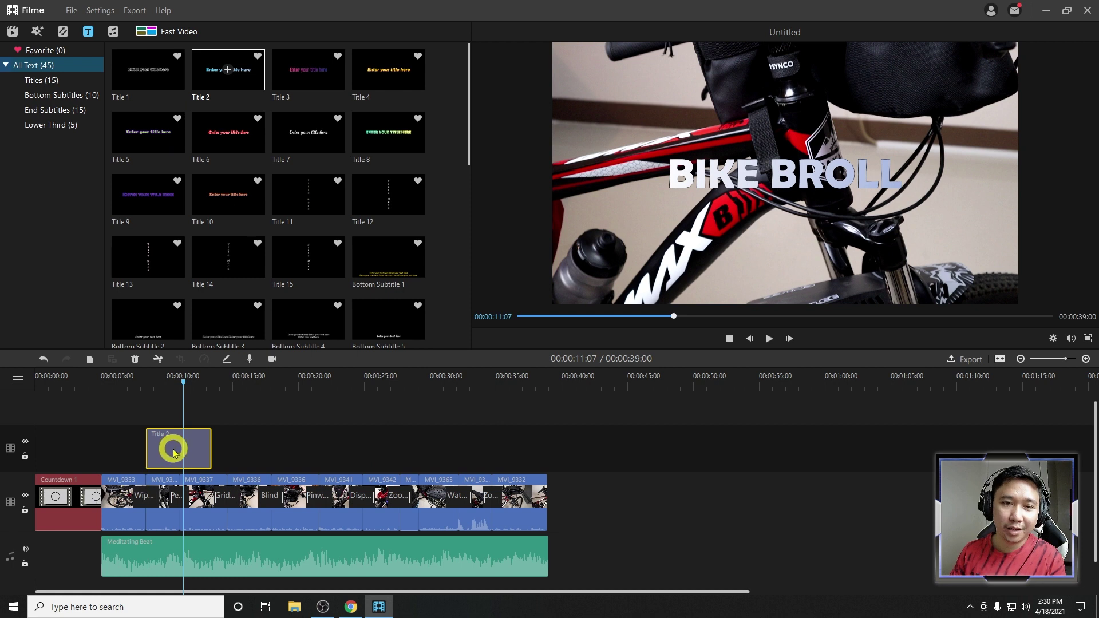
scroll(343, 287, down, 7)
scroll(348, 287, up, 7)
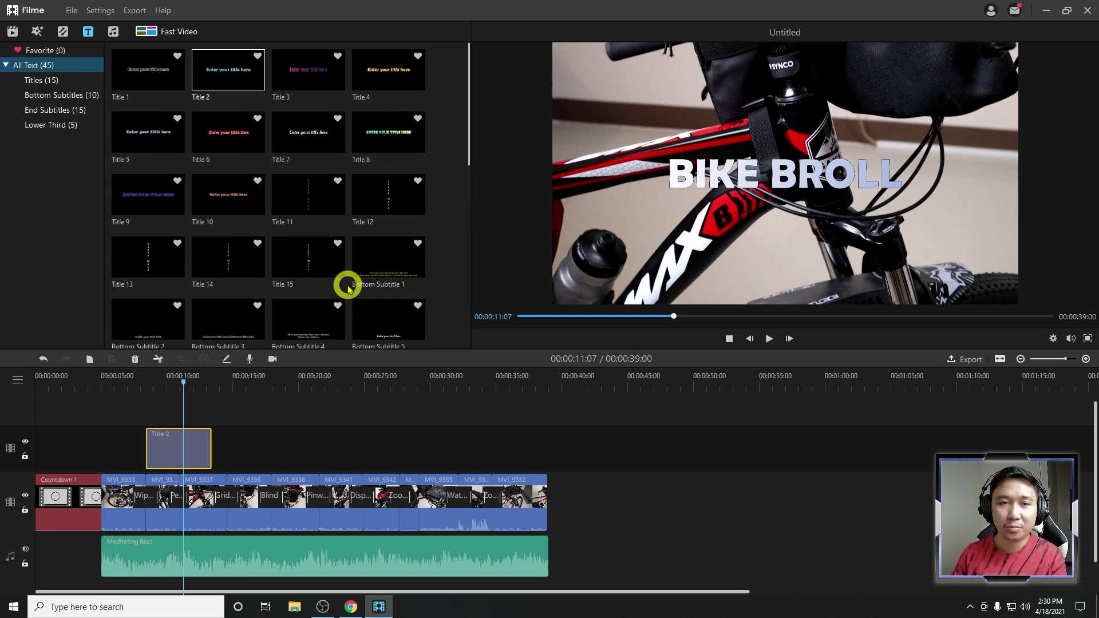
Try the Dark filter on the first bike clip, and undo it
mouse_move(361, 284)
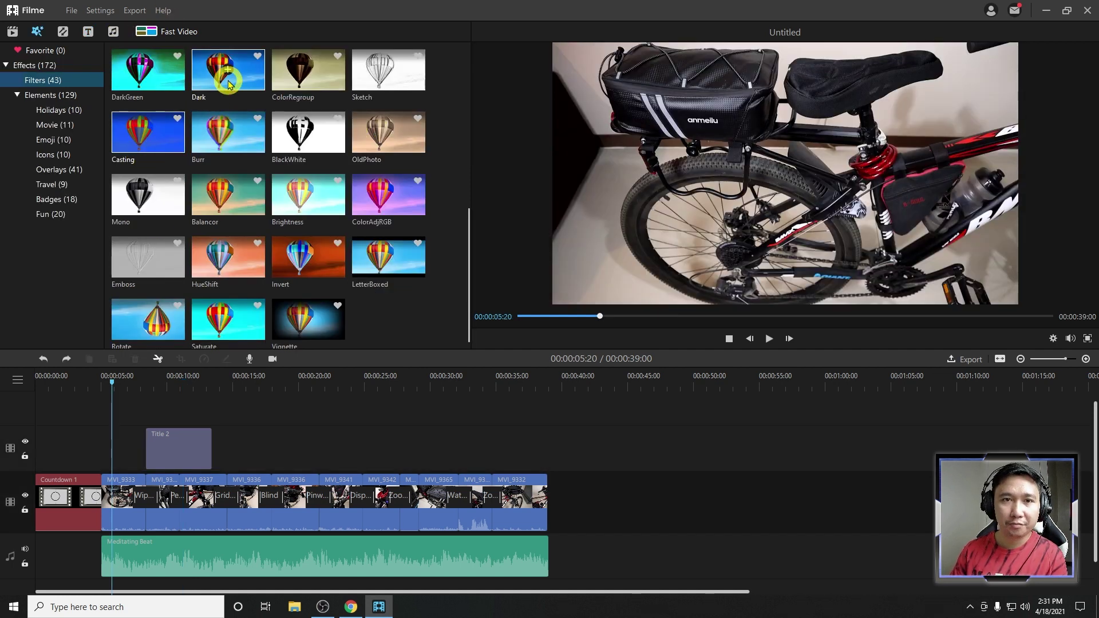
drag(226, 74, 140, 492)
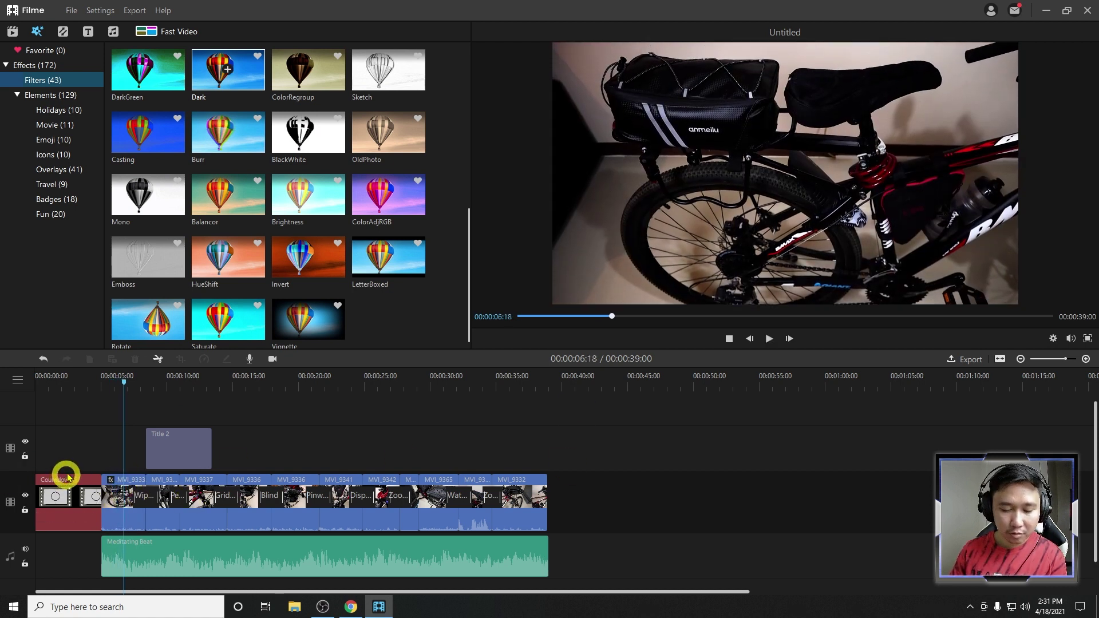
click(43, 359)
Look through the Holidays, Emoji, Overlays and Icons element categories of the effects library
click(61, 110)
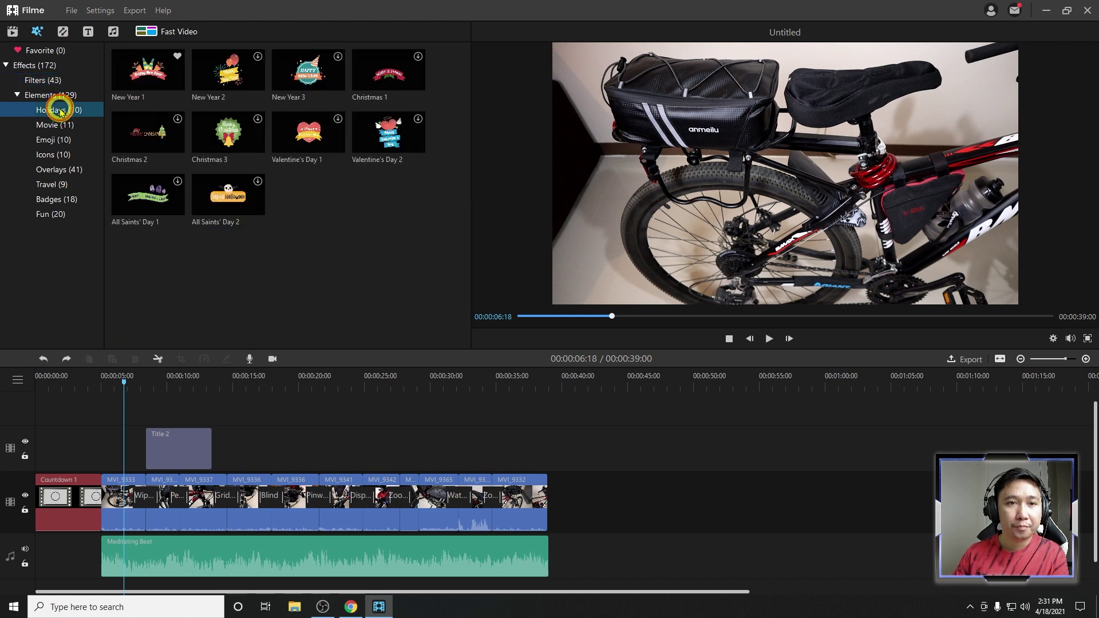
click(73, 140)
click(68, 170)
click(67, 154)
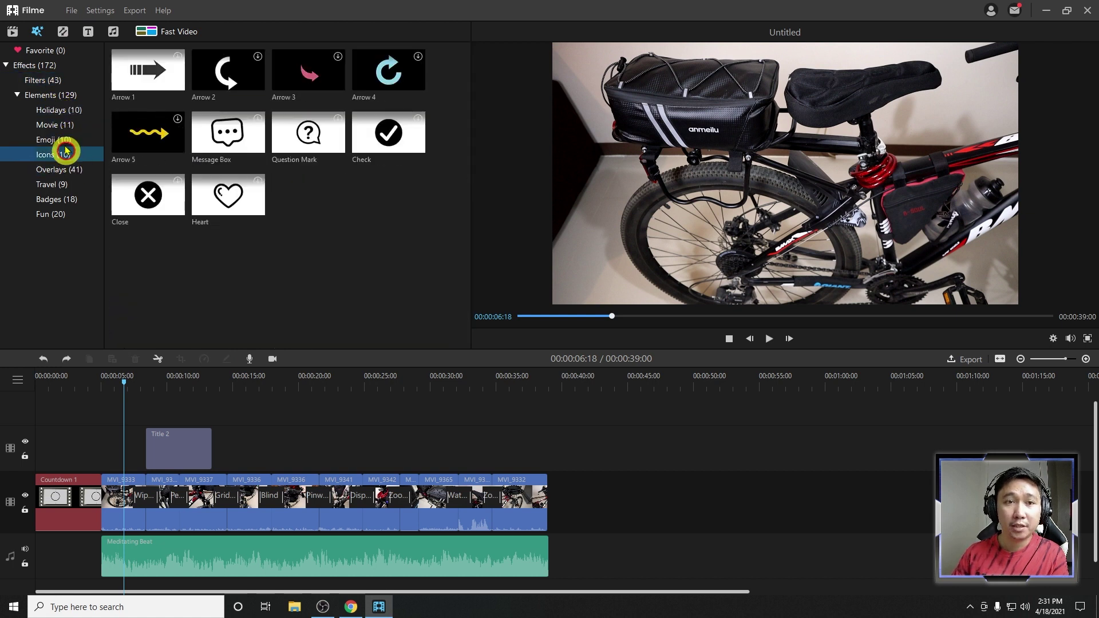
click(61, 140)
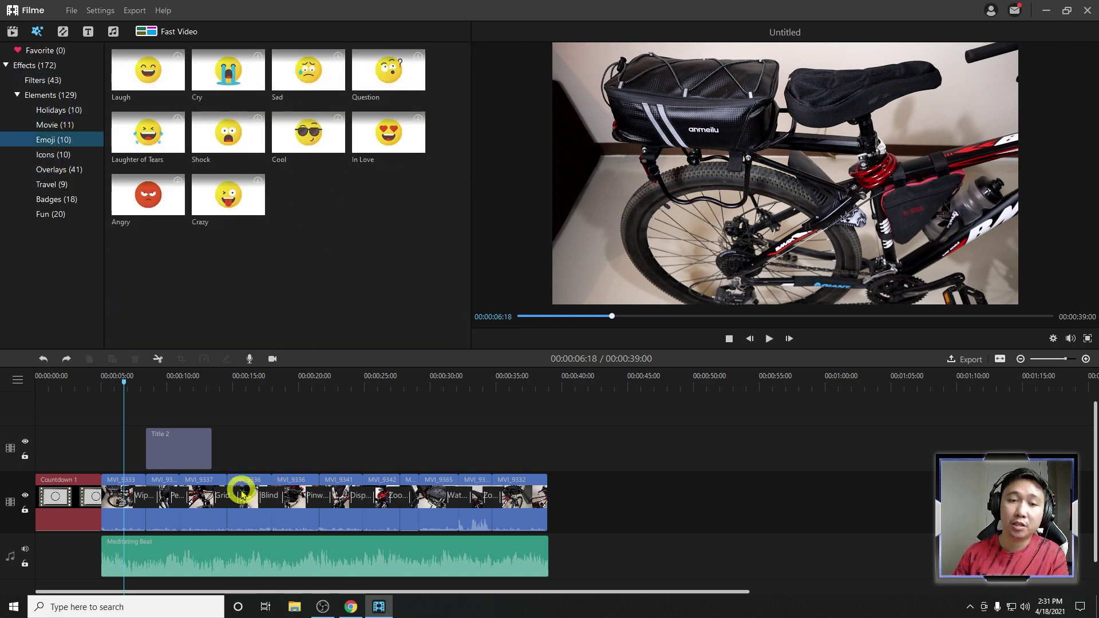
Return to the text library and play back the section with the BIKE BROLL title to just past its end
click(117, 32)
click(87, 31)
key(space)
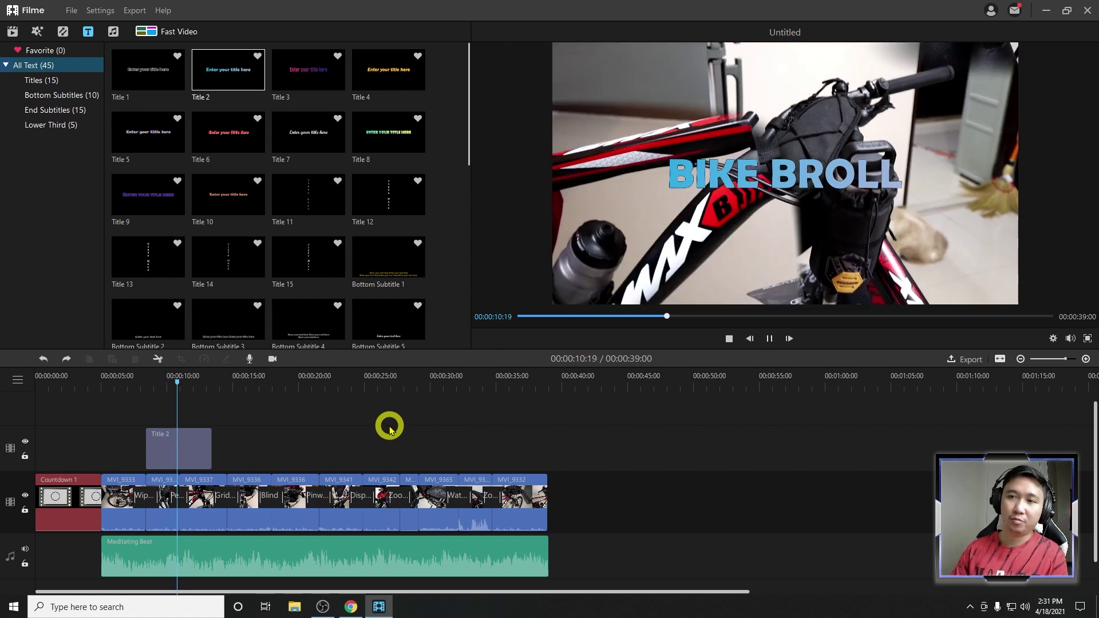
key(space)
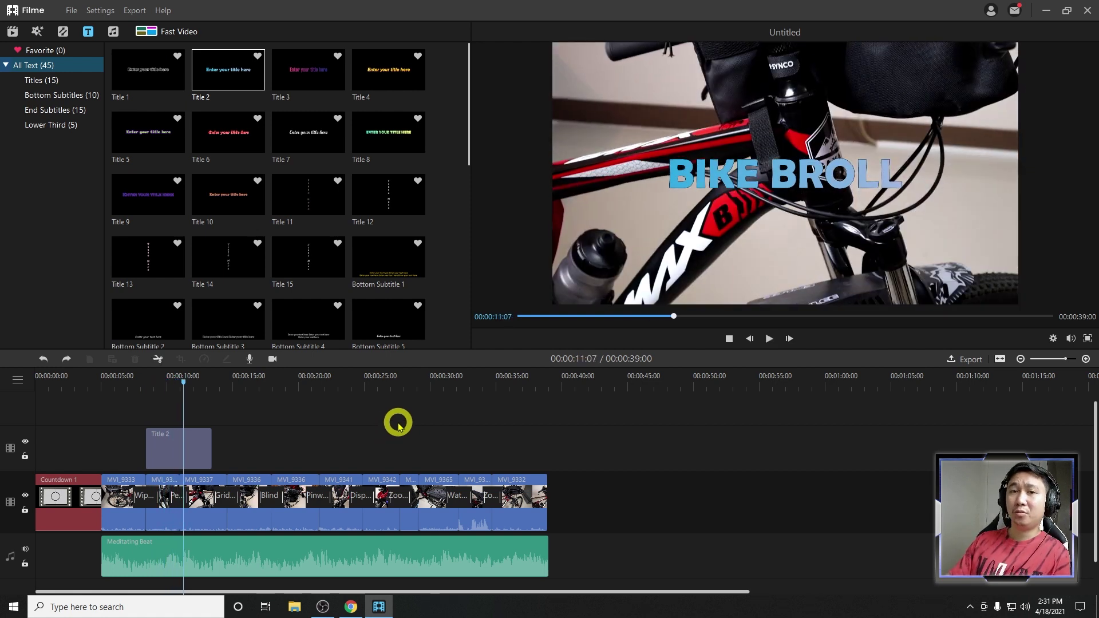
key(space)
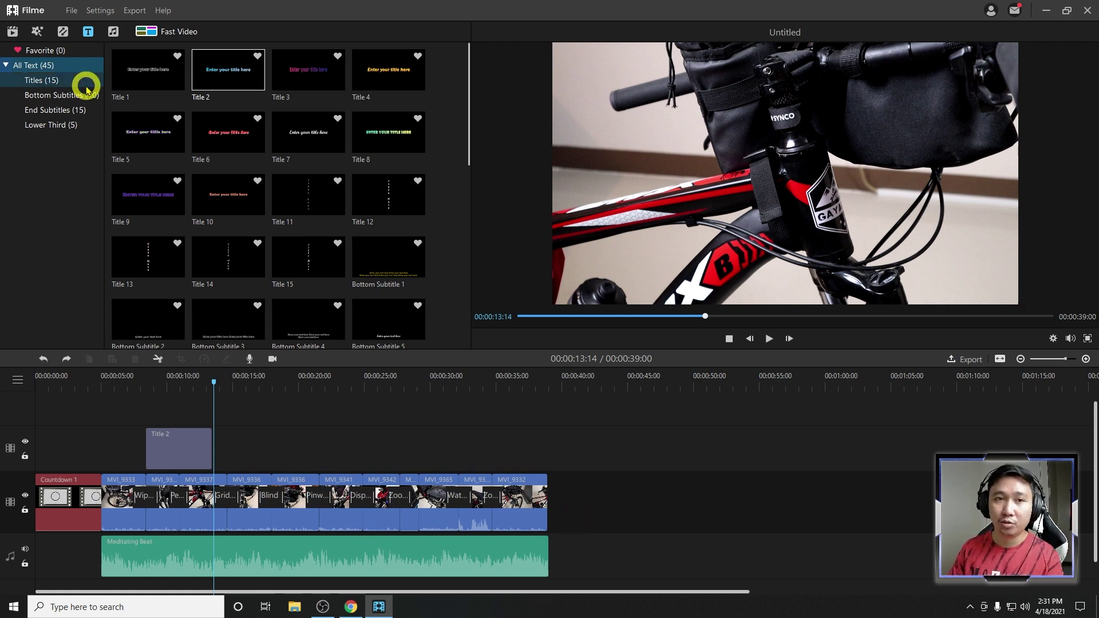
Look over the transitions library and the full list of music and sound effects
click(62, 34)
click(113, 31)
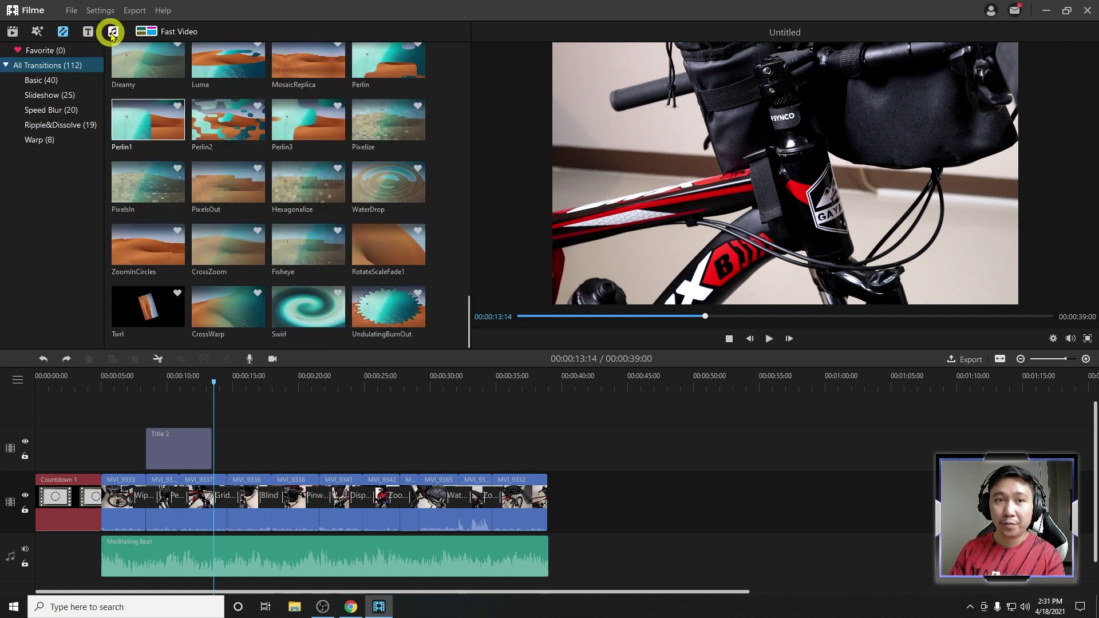
click(331, 259)
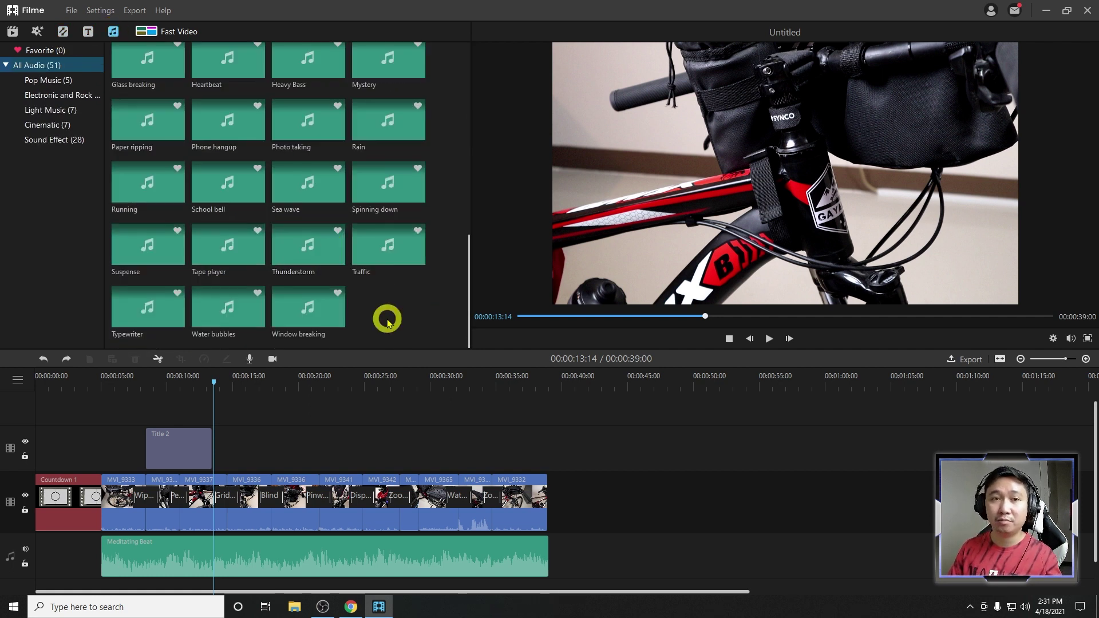
scroll(395, 318, up, 10)
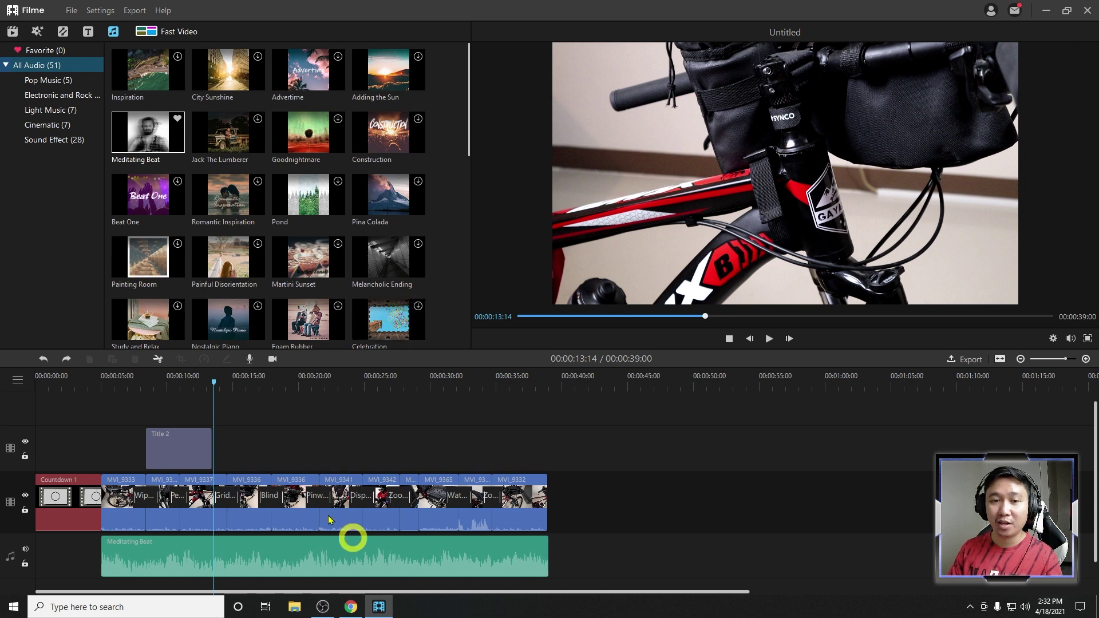
Look through the imported bike clips in My Media
key(ctrl+1)
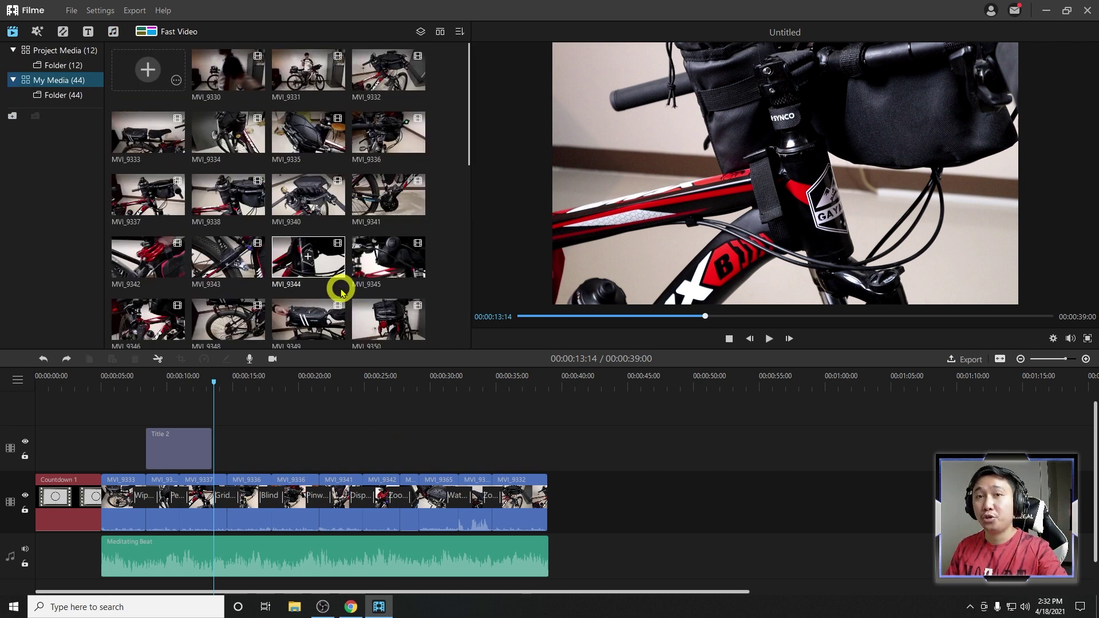
scroll(341, 293, down, 5)
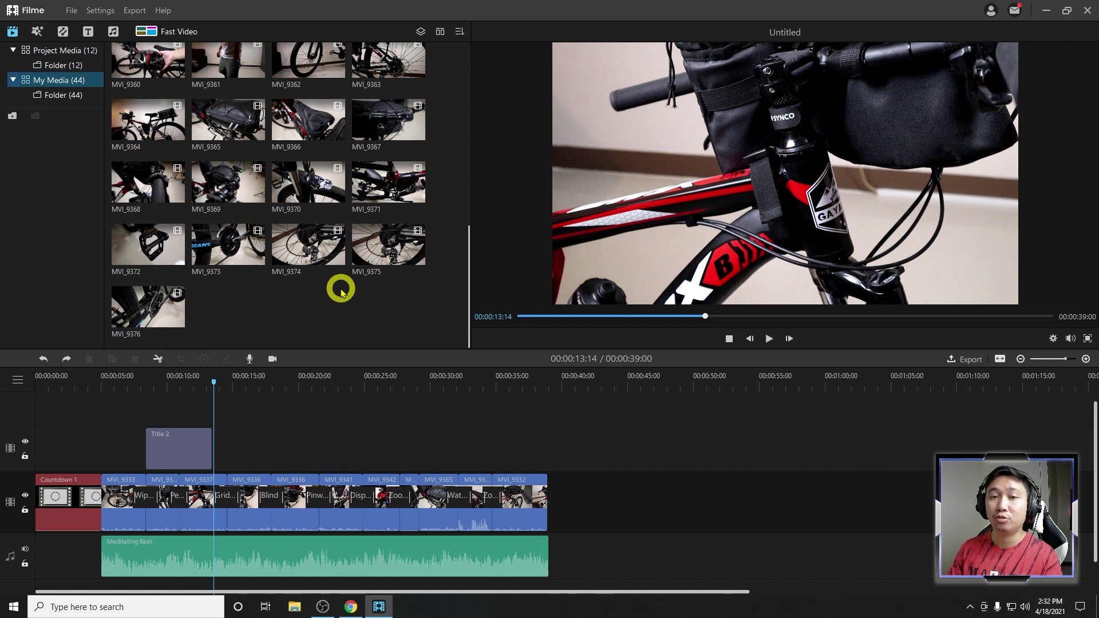
scroll(341, 292, up, 5)
scroll(672, 495, down, 1)
scroll(673, 496, up, 2)
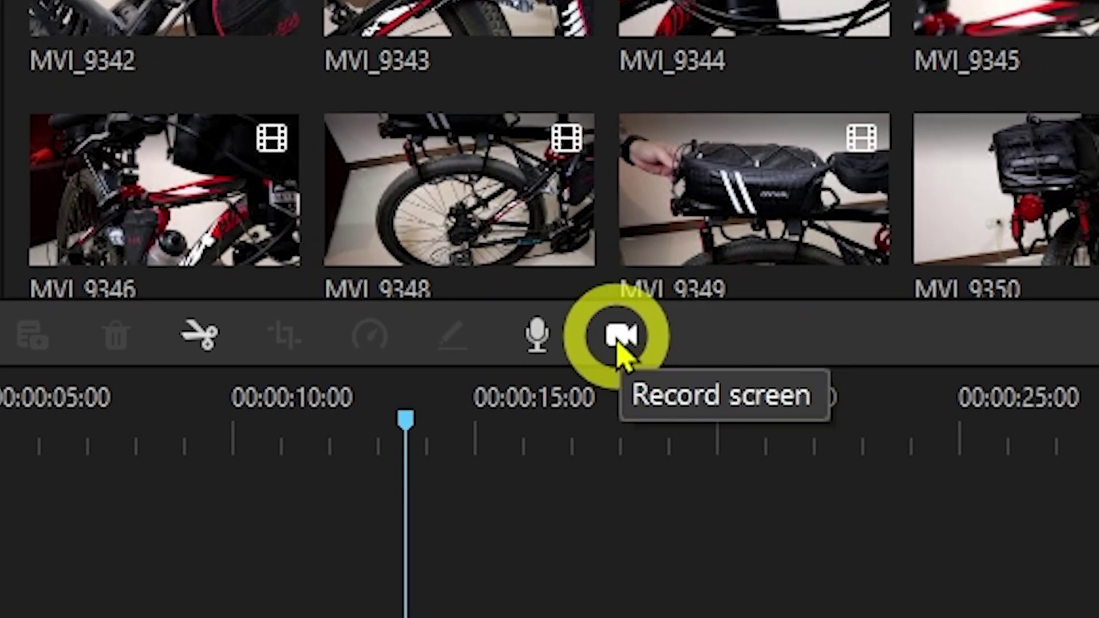
Open the screen recorder to view its capture area, and close it without recording
click(619, 341)
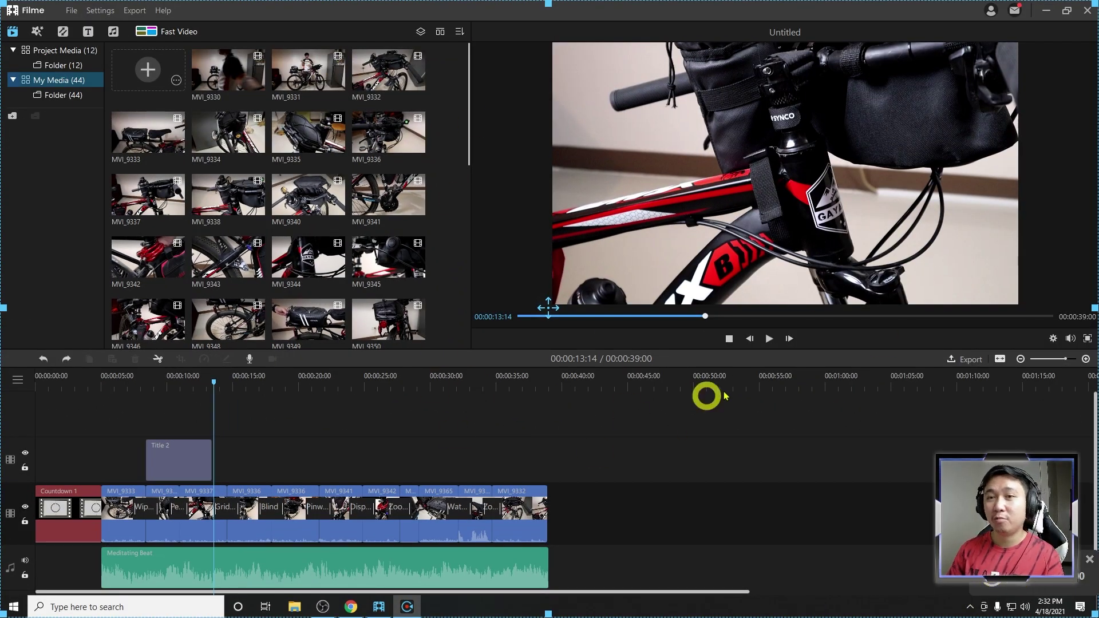
click(1088, 560)
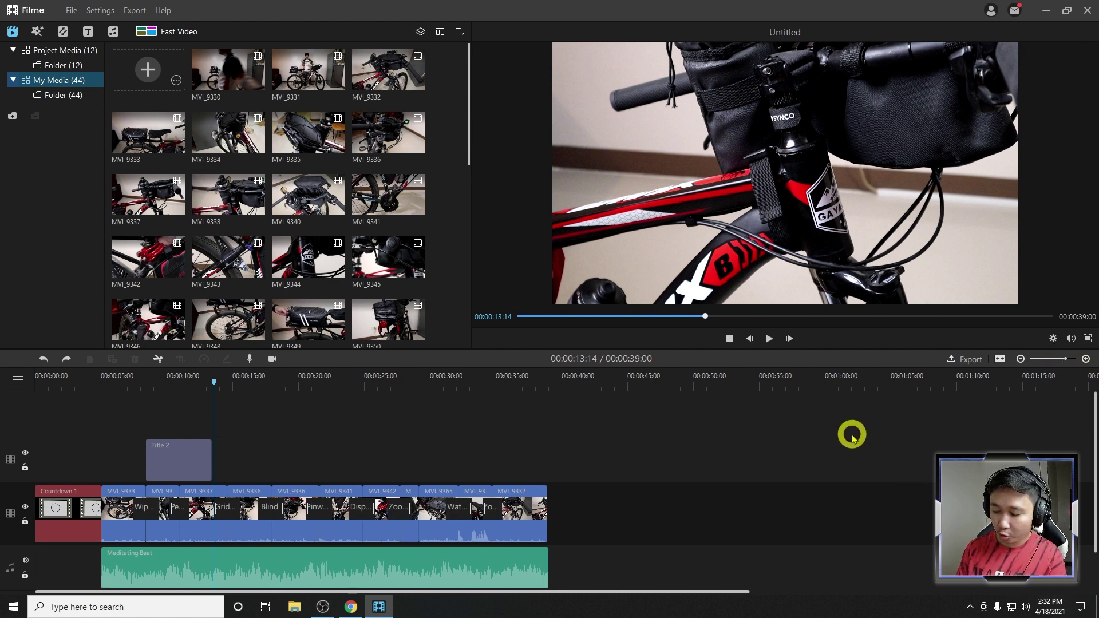
Examine the title, clips, transitions and music on the timeline at closer and wider zoom levels
scroll(851, 439, up, 2)
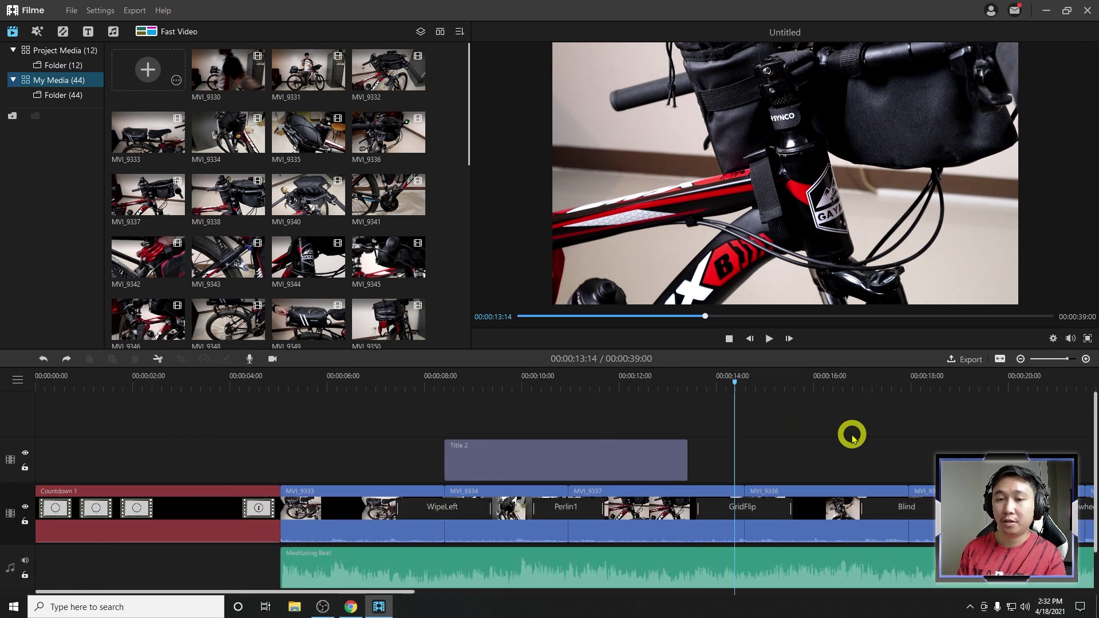
scroll(852, 438, down, 3)
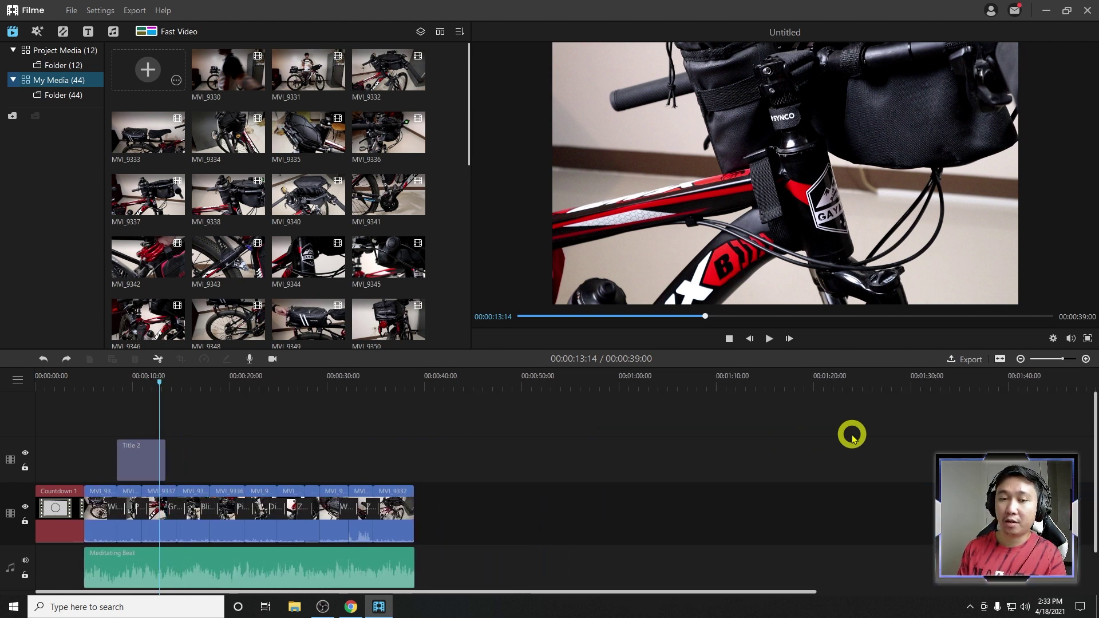
scroll(851, 439, up, 4)
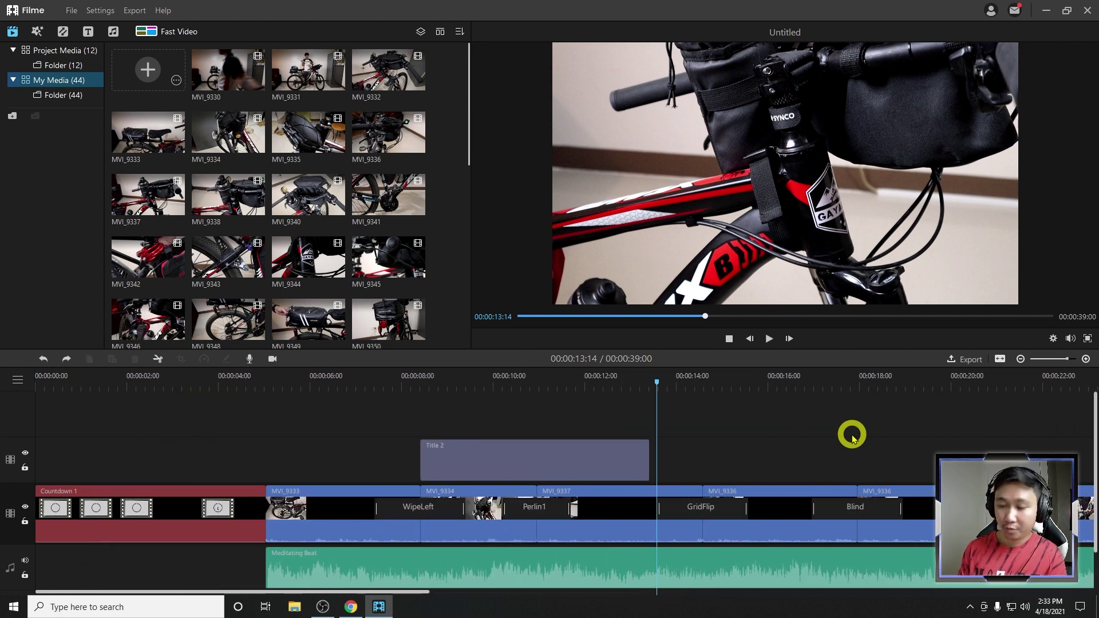
scroll(852, 439, down, 4)
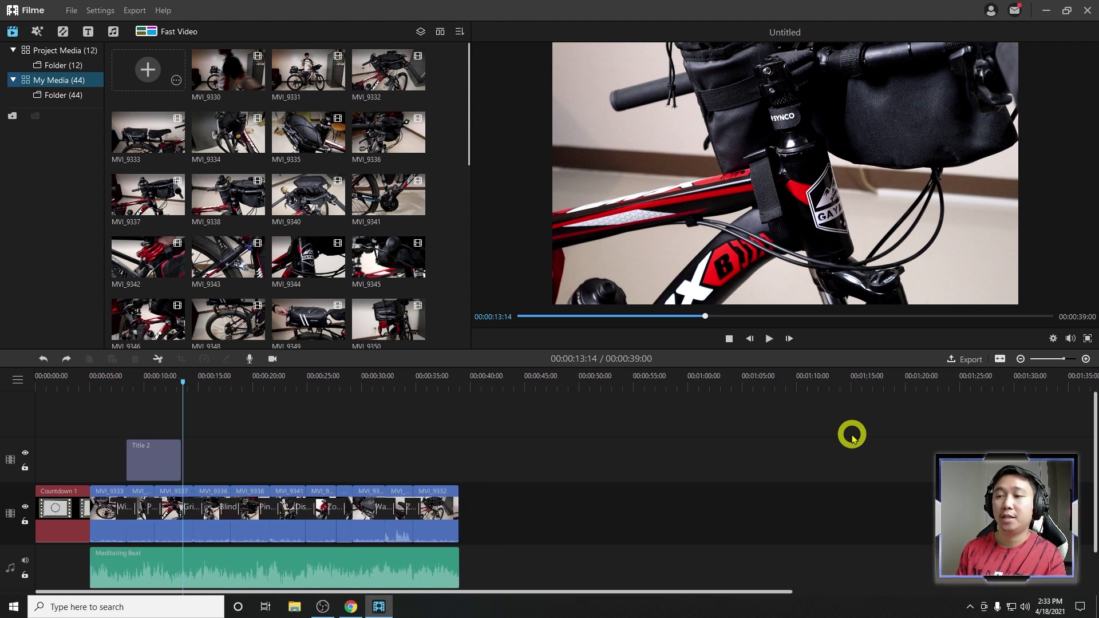
scroll(851, 438, up, 5)
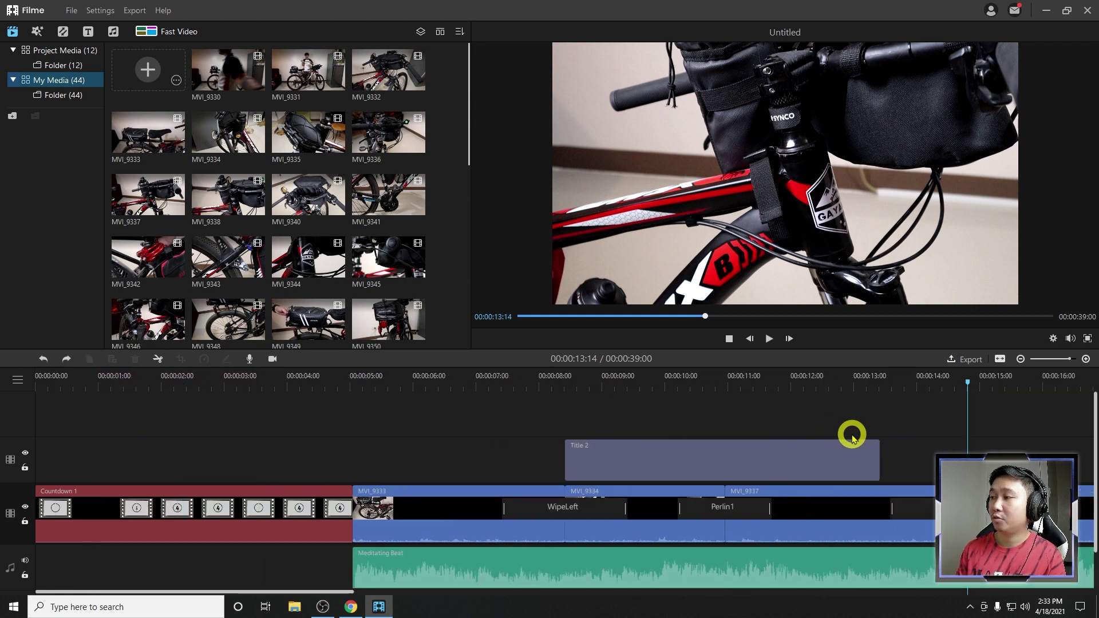
scroll(852, 438, down, 5)
scroll(851, 438, up, 4)
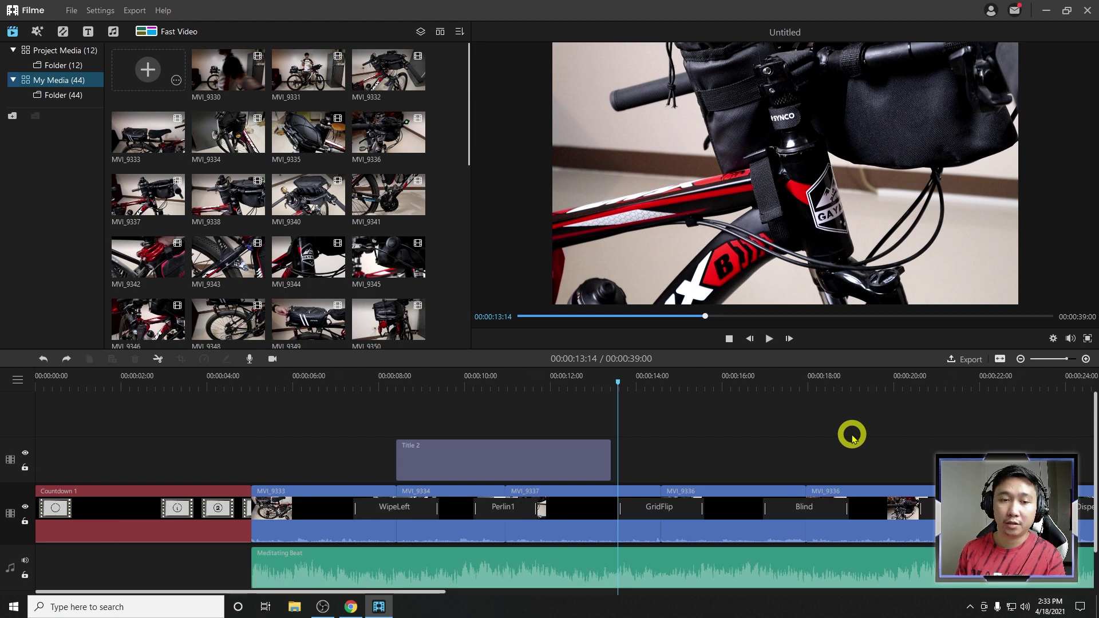
scroll(871, 406, down, 2)
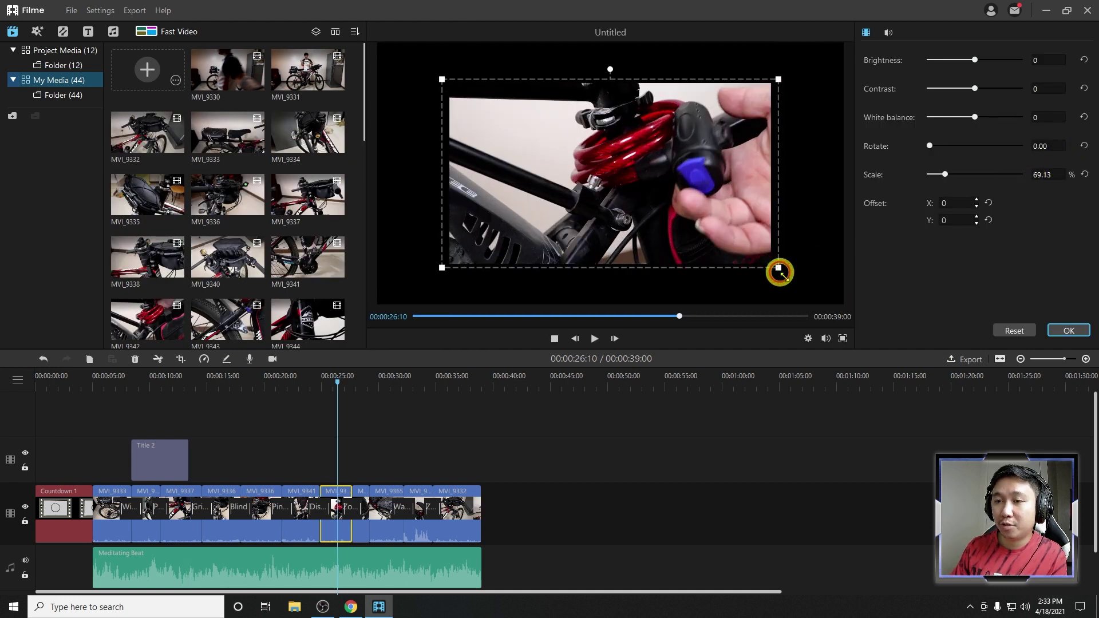
Enlarge the MVI_9342 clip to a scale of 104.28% so it fills the frame, and apply the change
drag(753, 277, 841, 338)
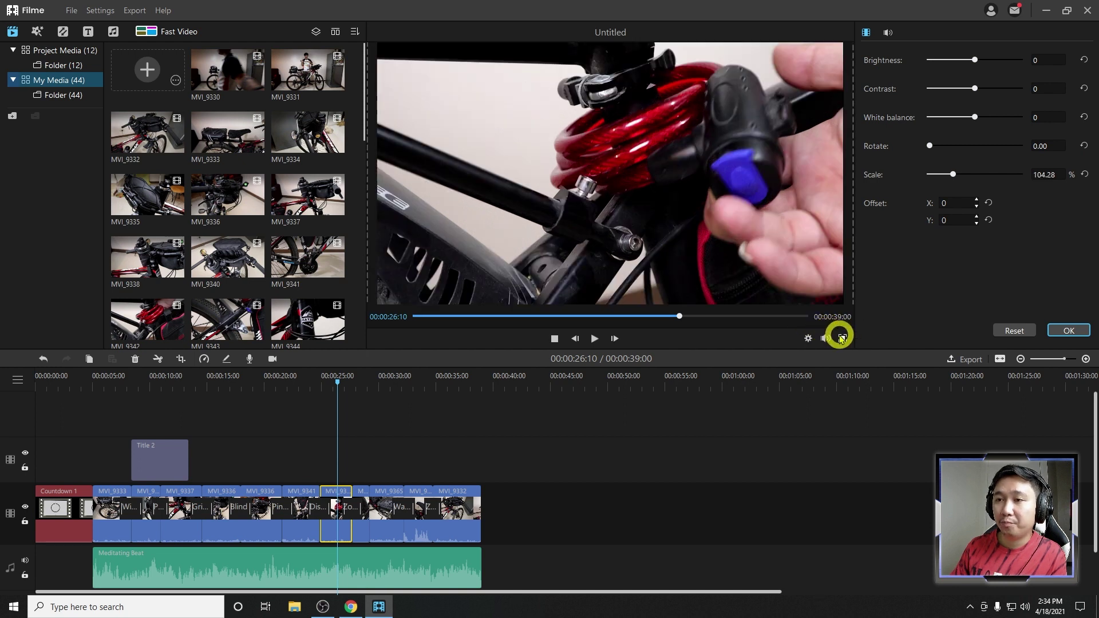
click(1062, 332)
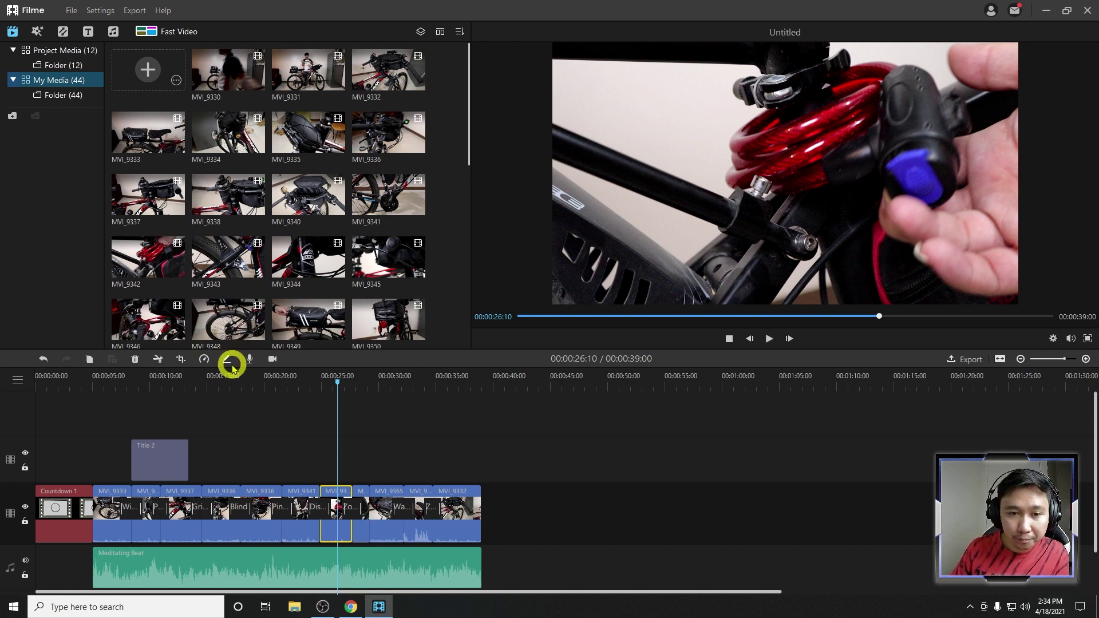
Try a speed of 3.00x for the MVI_9342 clip in the speed settings, and cancel
click(297, 545)
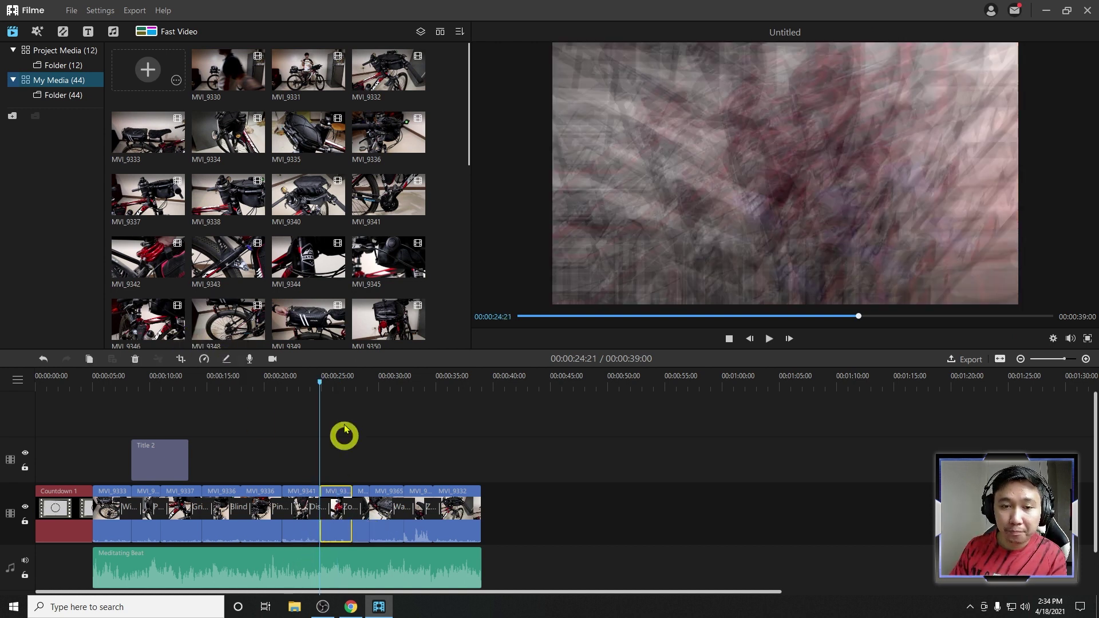
click(331, 383)
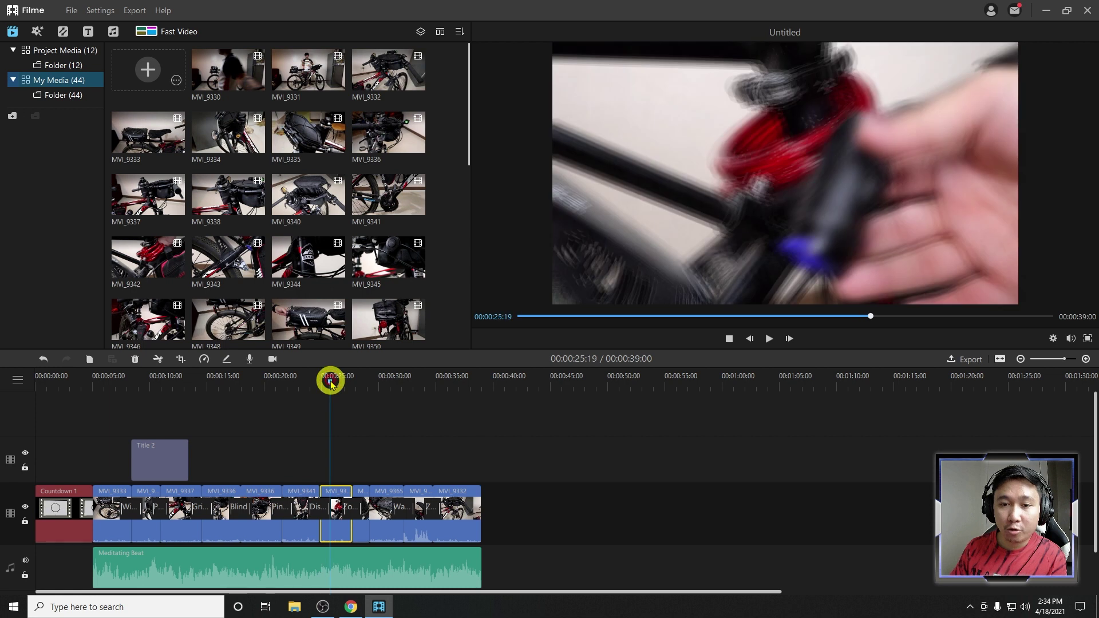
click(205, 362)
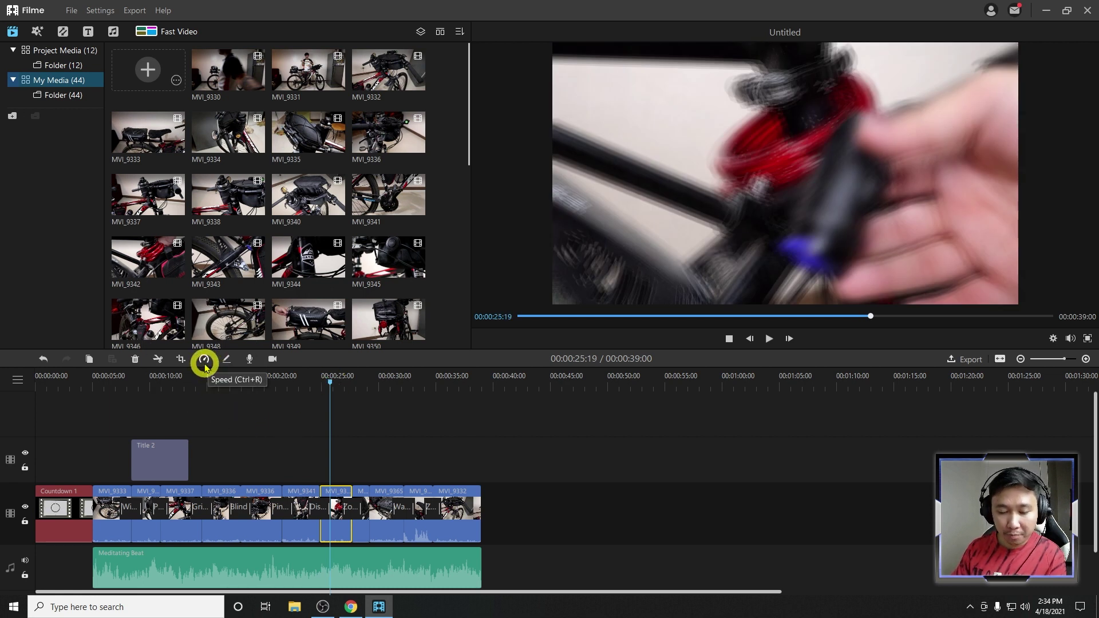
click(204, 363)
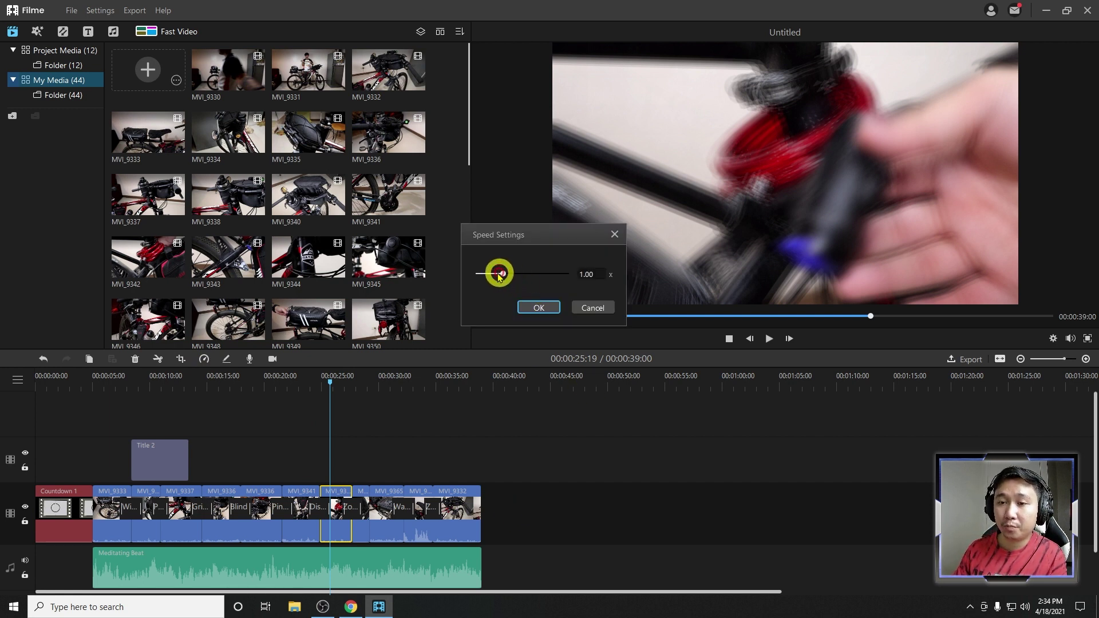
drag(489, 277, 491, 275)
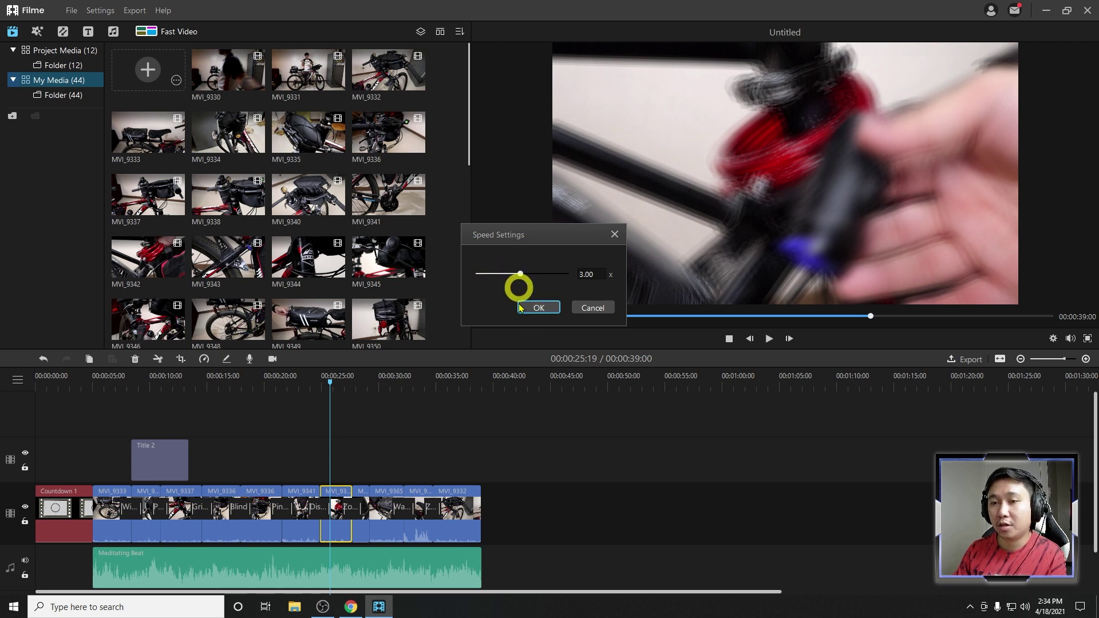
click(592, 308)
Move the MVI_9342 clip to the track above and slow it down to 0.50x speed
drag(339, 532, 341, 484)
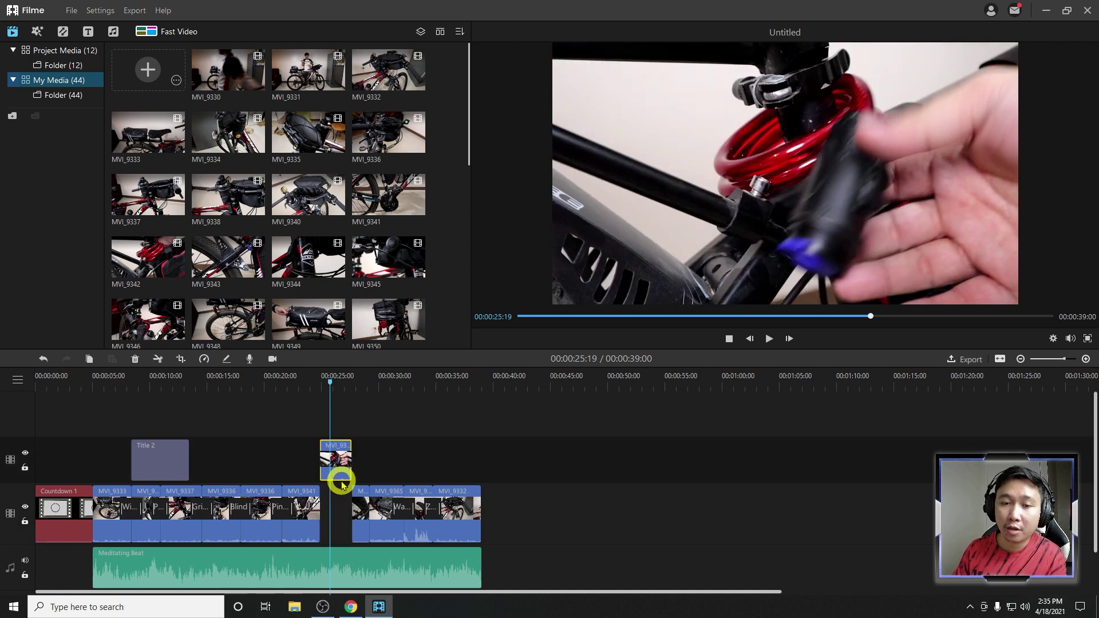
click(209, 367)
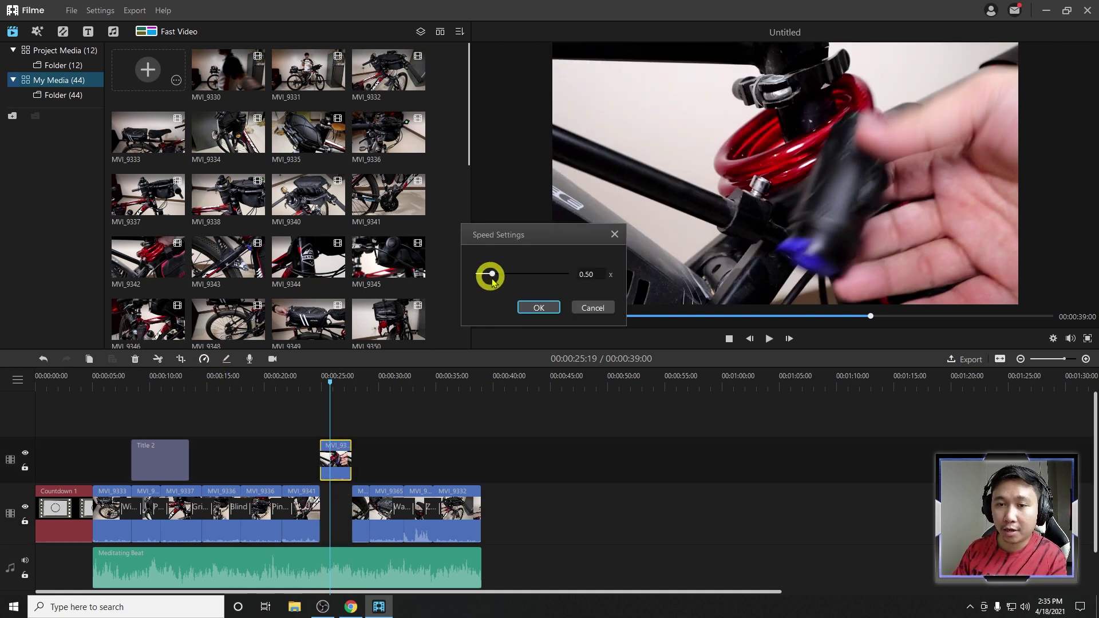
click(538, 307)
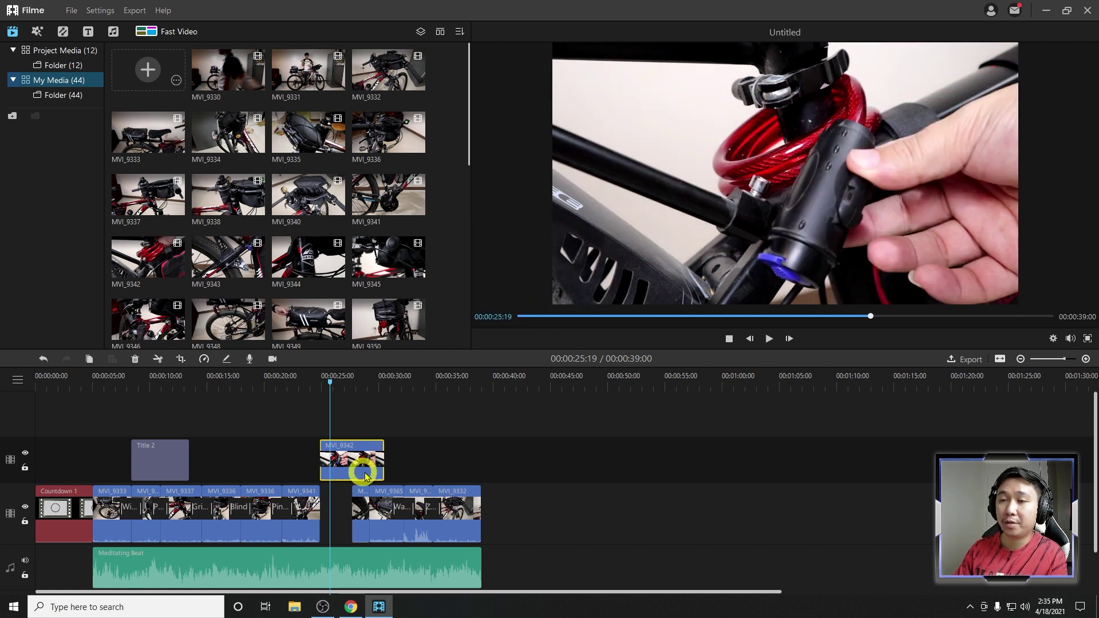
click(206, 360)
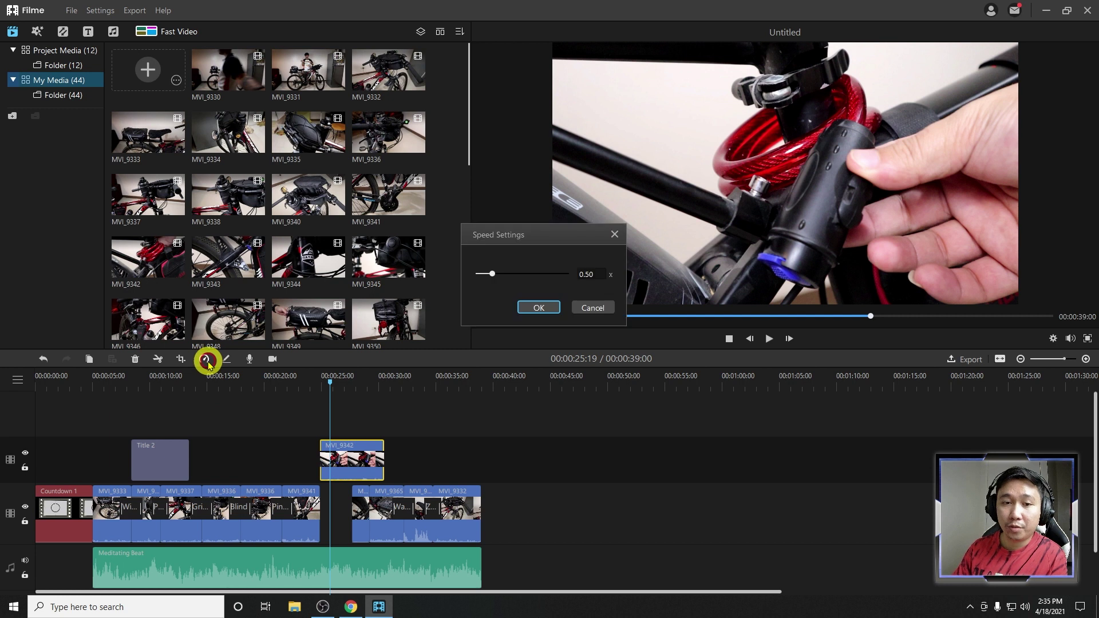
click(593, 307)
Undo the speed change and the track move of the MVI_9342 clip
key(ctrl+z)
click(370, 477)
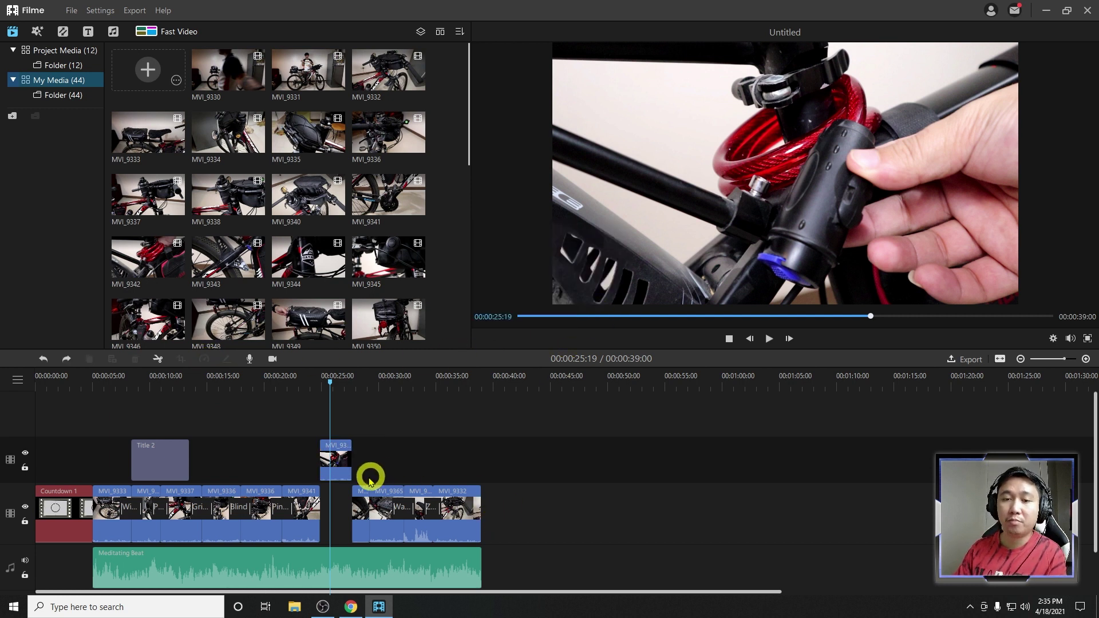
key(ctrl+z)
click(382, 452)
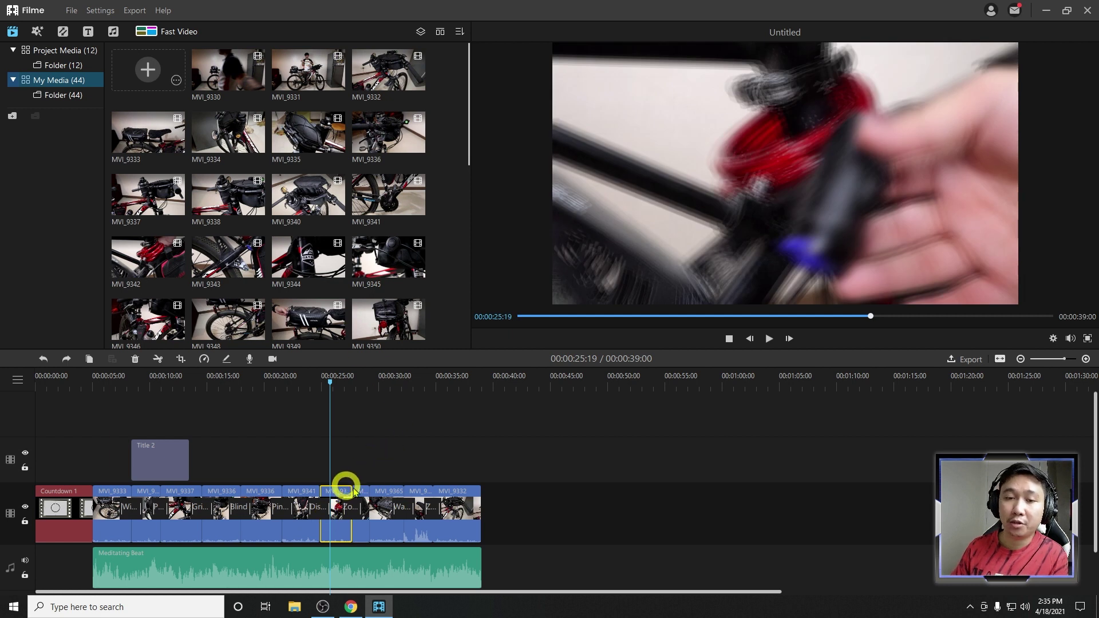
Try moving the MVI_9365, MVI_9341 and first MVI_9336 clips to the title track, and MVI_9365 to another track
drag(386, 496, 385, 471)
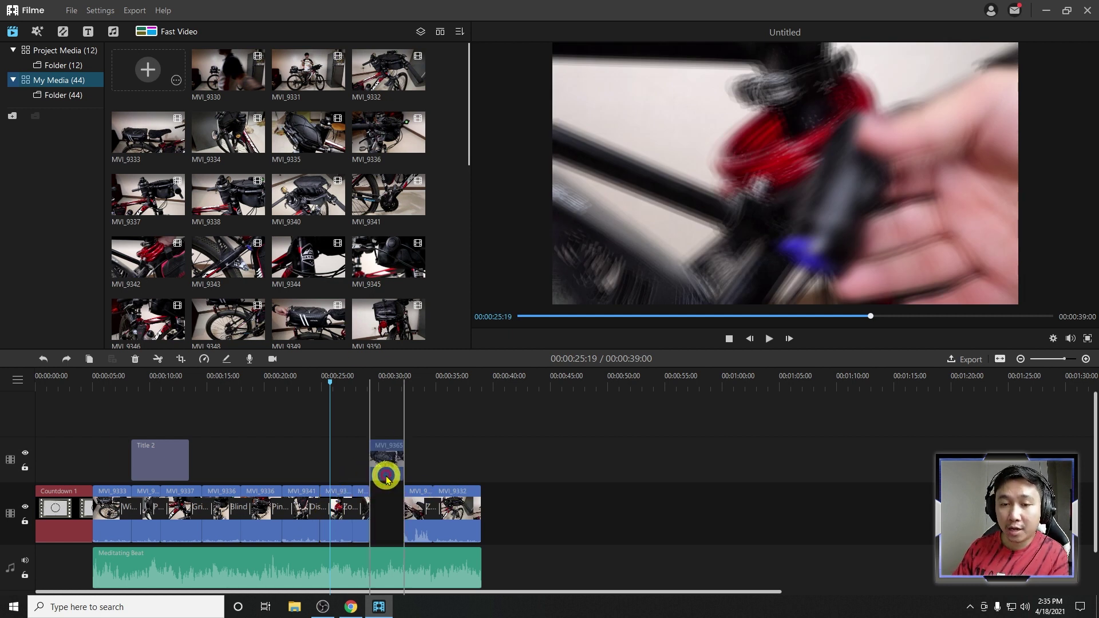
drag(294, 490, 299, 471)
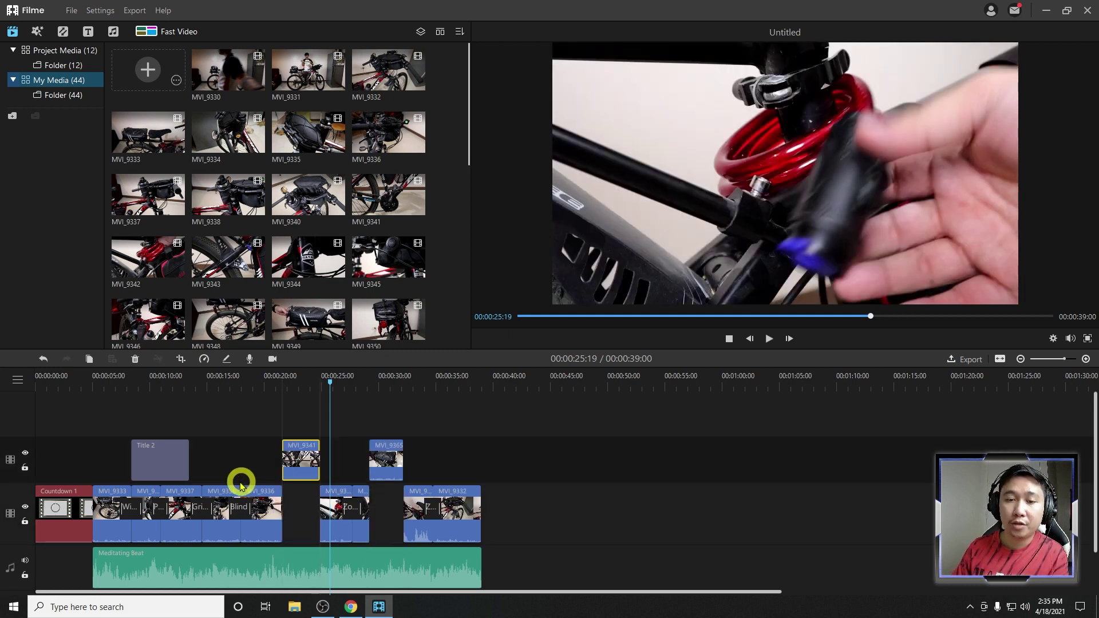
drag(219, 496, 227, 476)
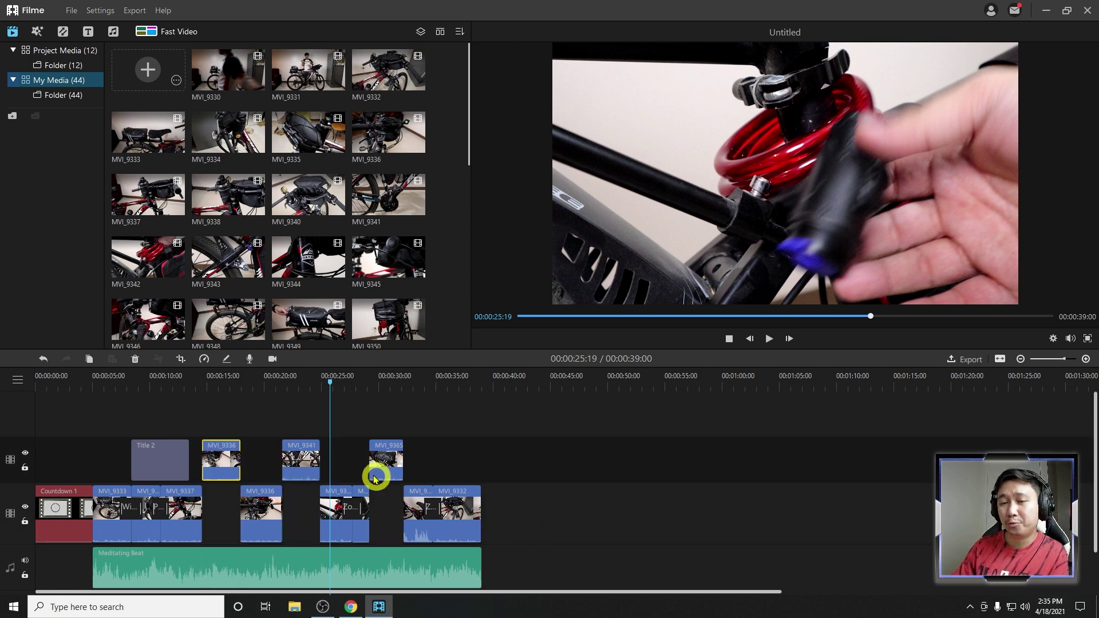
drag(390, 454, 391, 478)
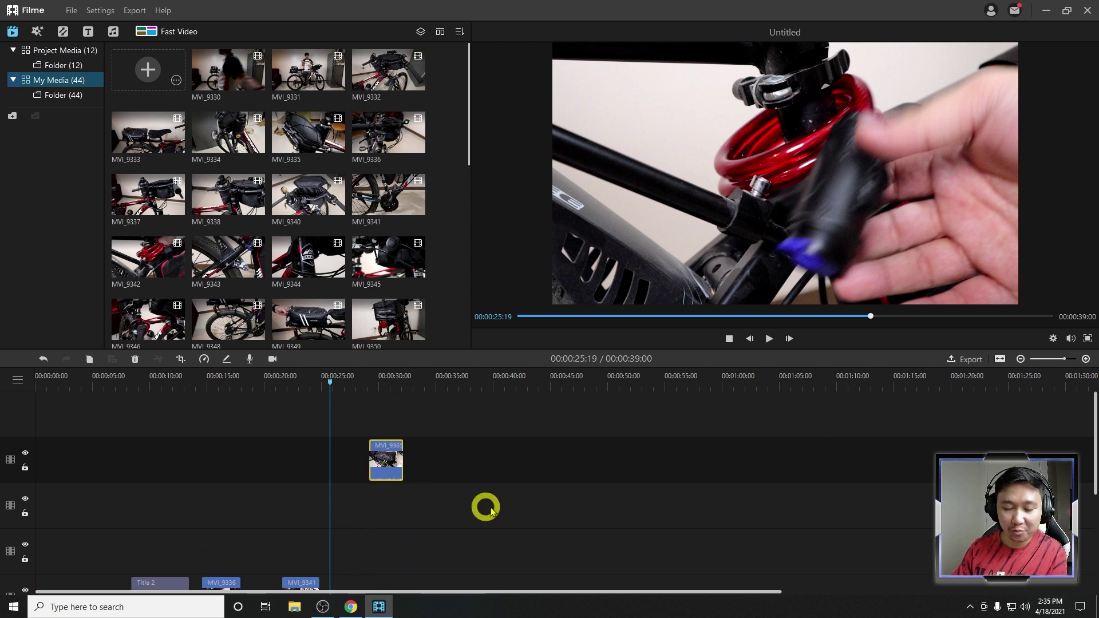
Undo the clip moves until all clips form one continuous sequence on the main track, and place the playhead at 00:00:29:03
key(ctrl+z)
key(ctrl+z)
key(ctrl+z)
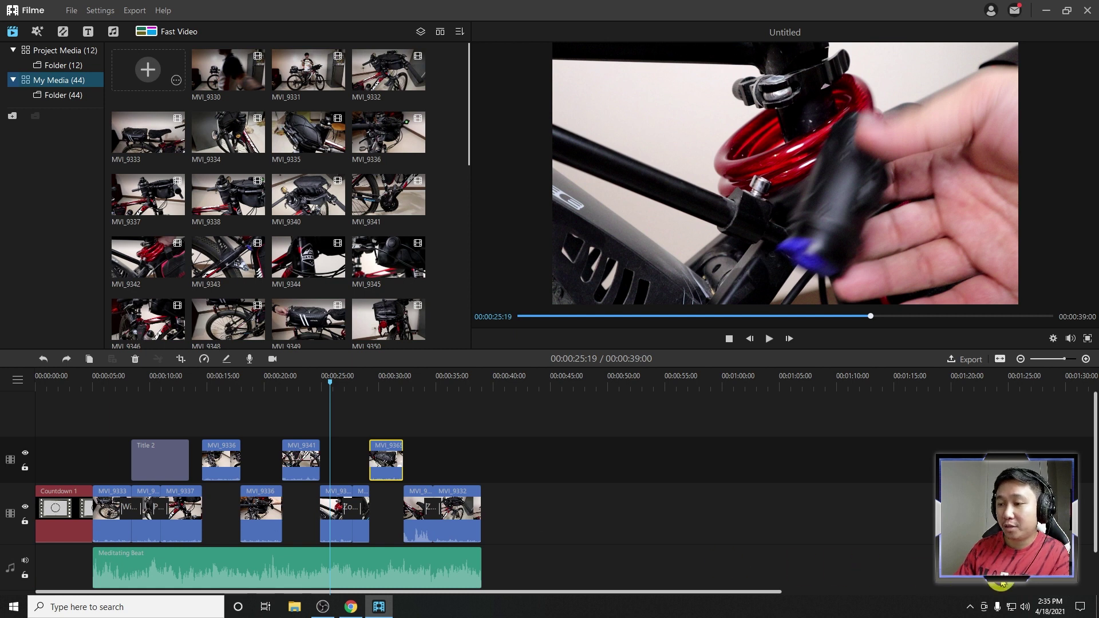
scroll(652, 514, down, 1)
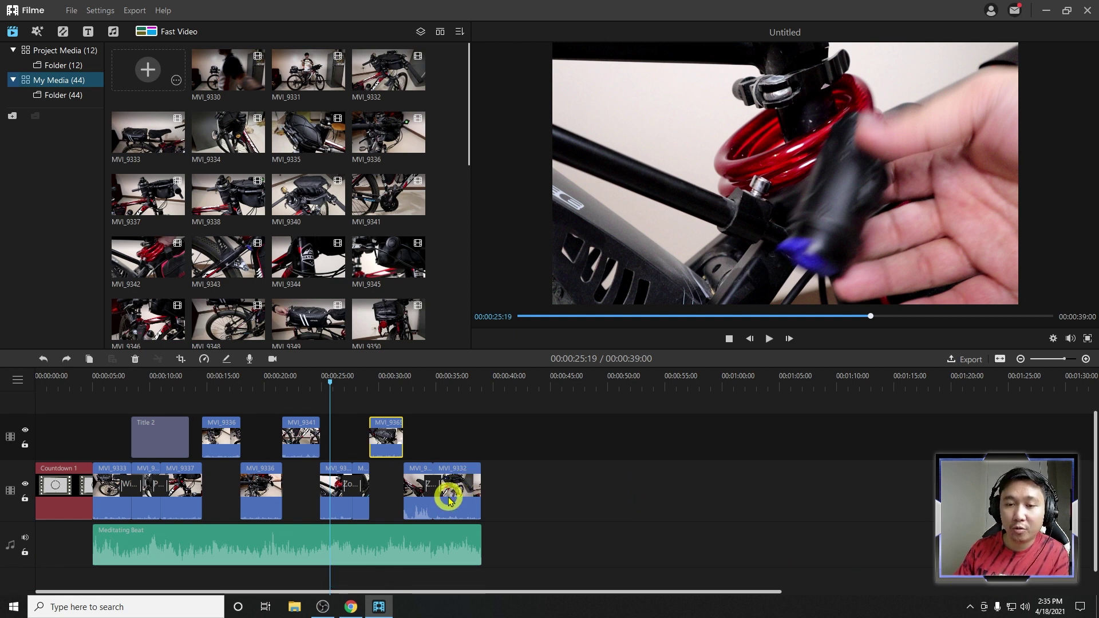
key(ctrl+y)
key(ctrl+y)
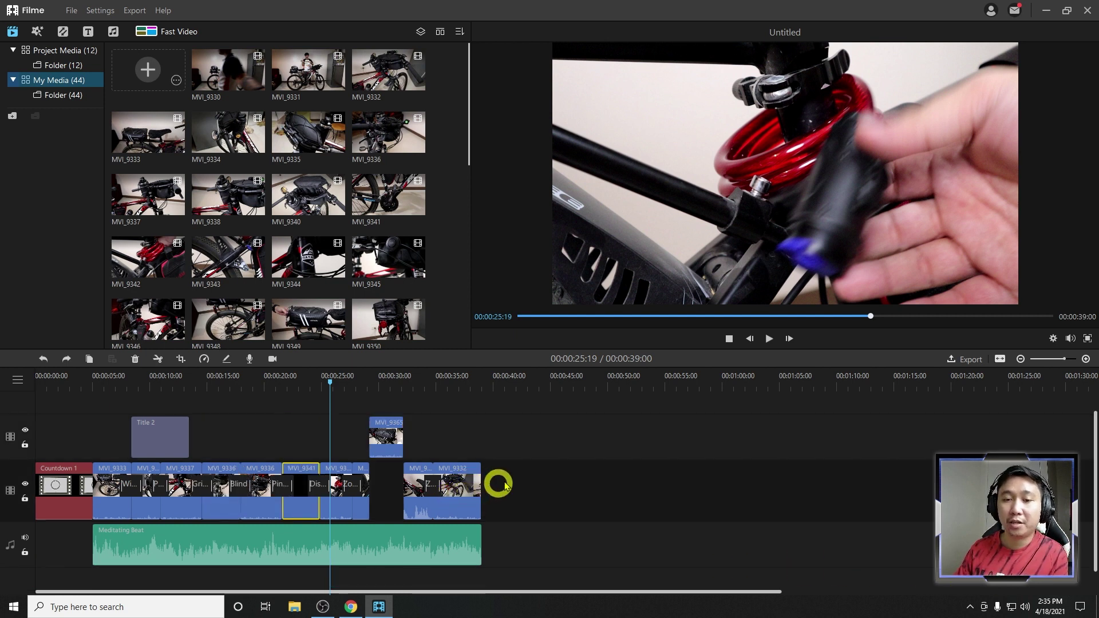
key(ctrl+y)
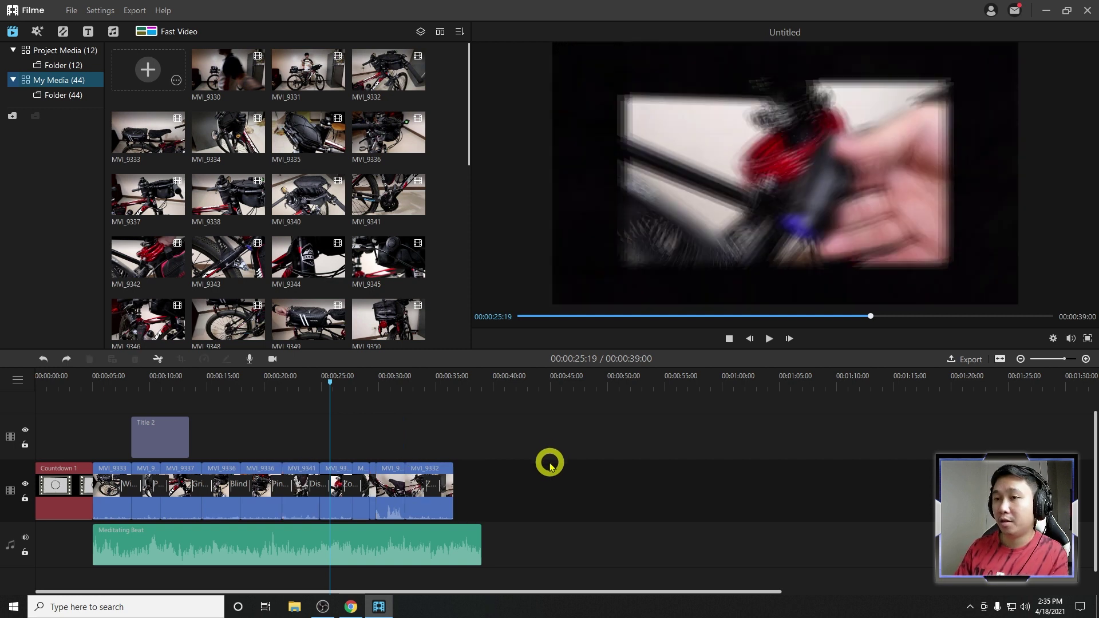
scroll(550, 465, up, 1)
click(368, 393)
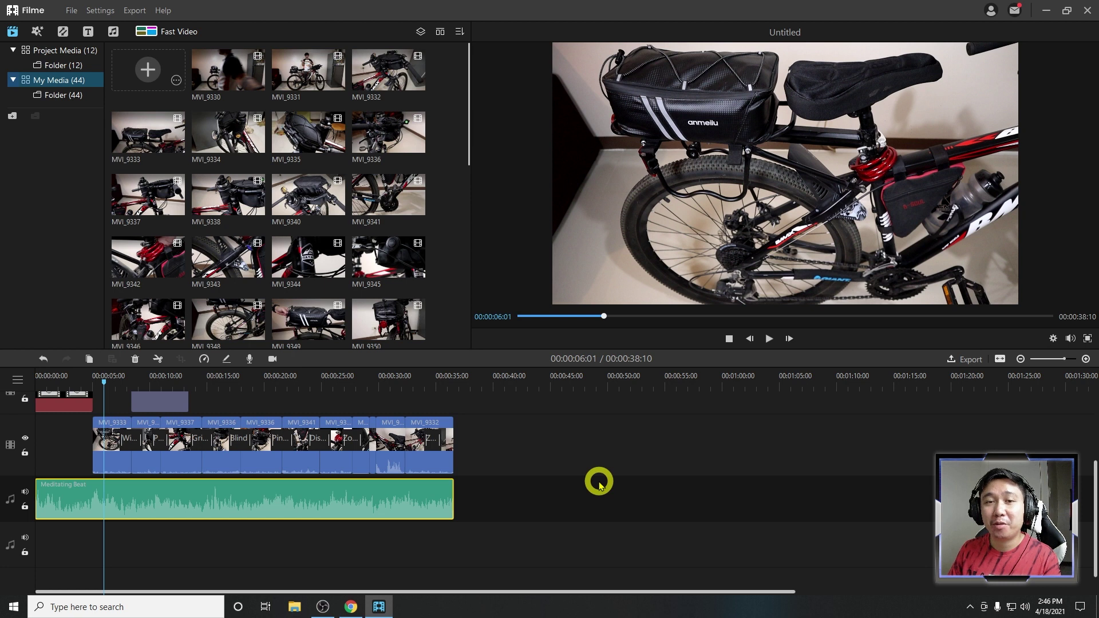
scroll(599, 486, down, 1)
drag(355, 506, 363, 444)
scroll(689, 508, up, 3)
scroll(693, 512, up, 1)
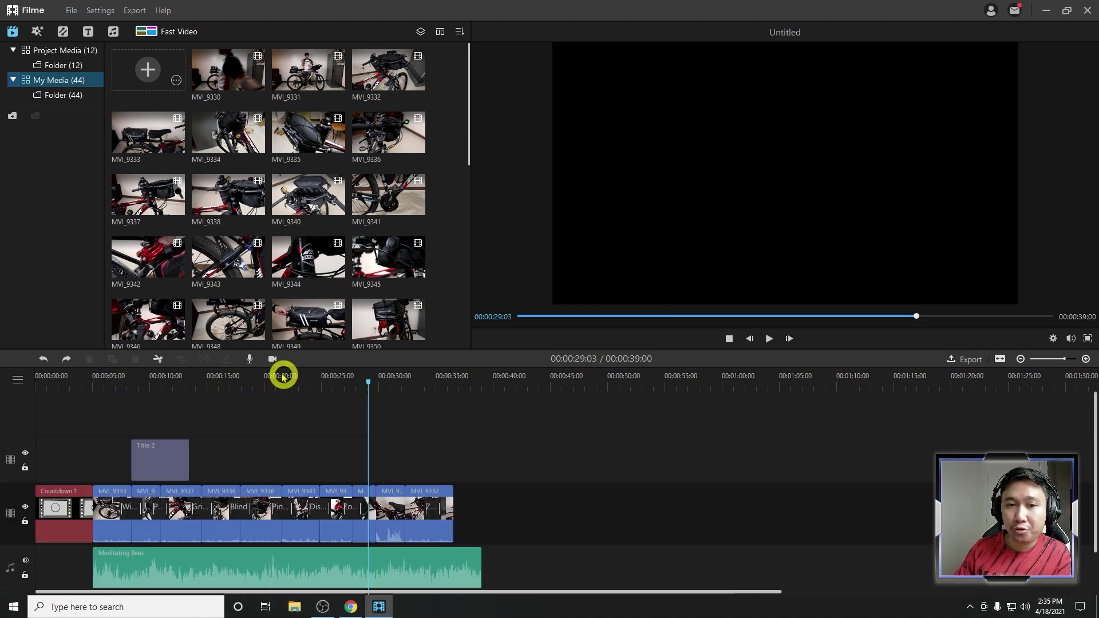
click(172, 34)
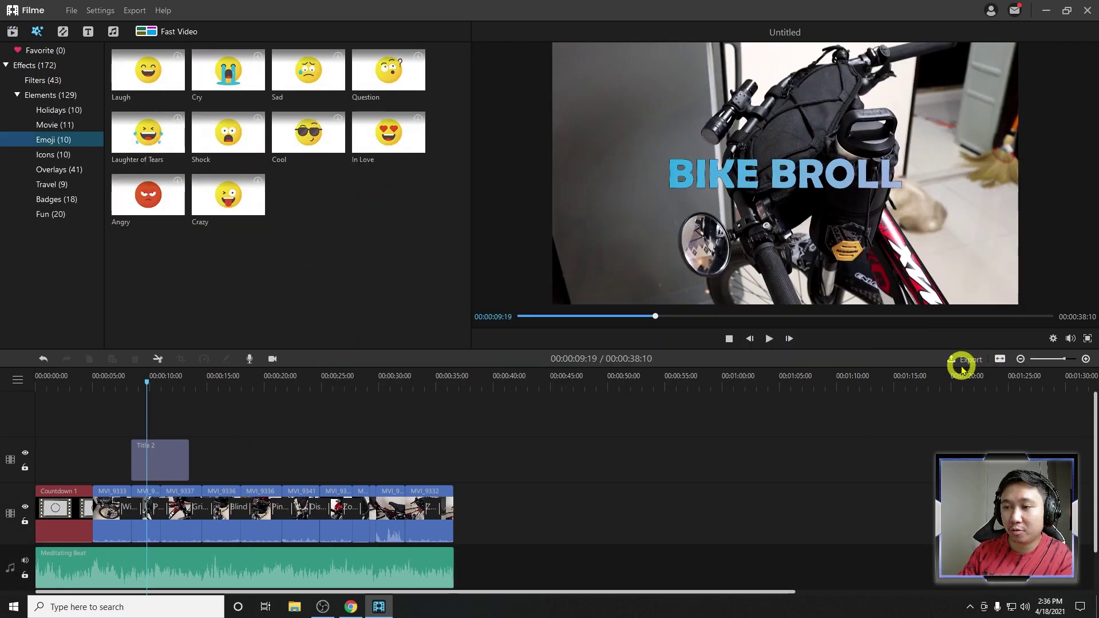
Open the export window and review the device presets and the local video and music formats
click(965, 363)
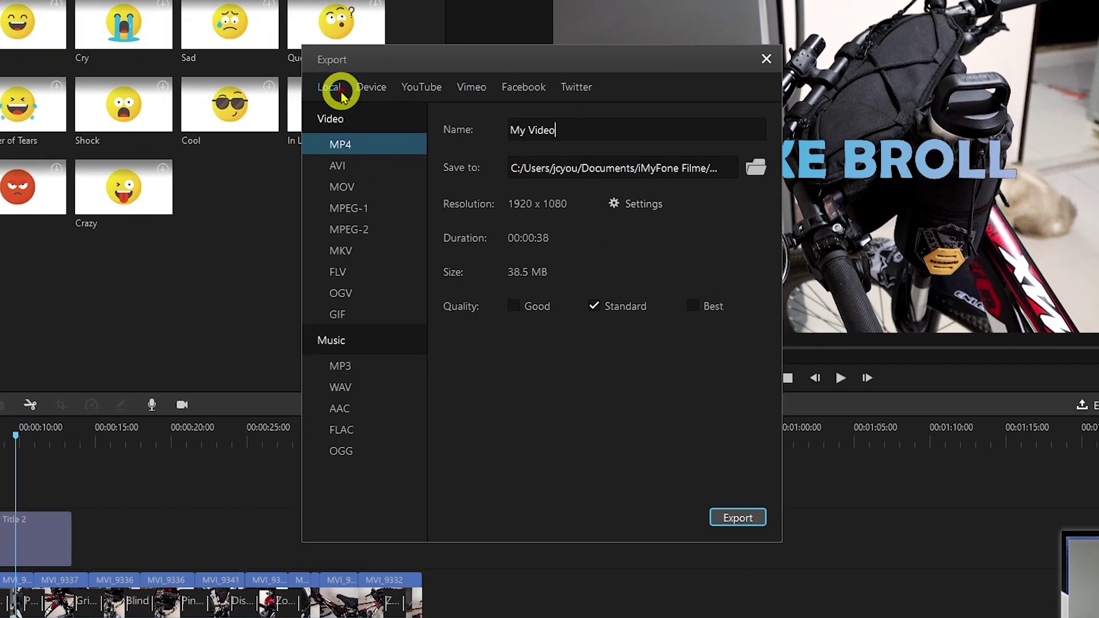
click(369, 89)
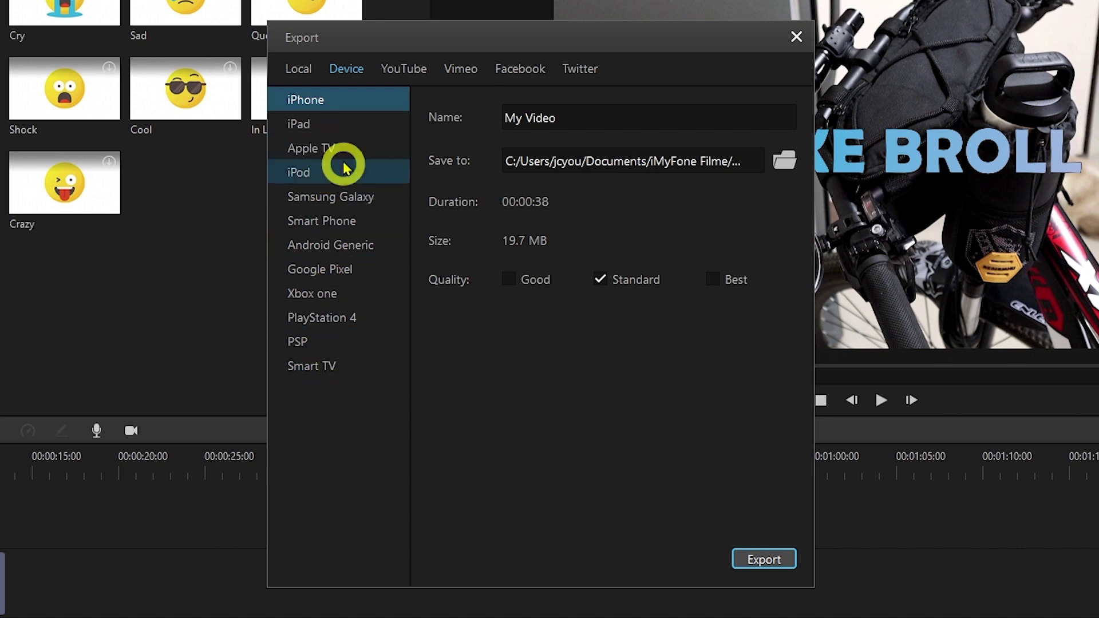
click(299, 74)
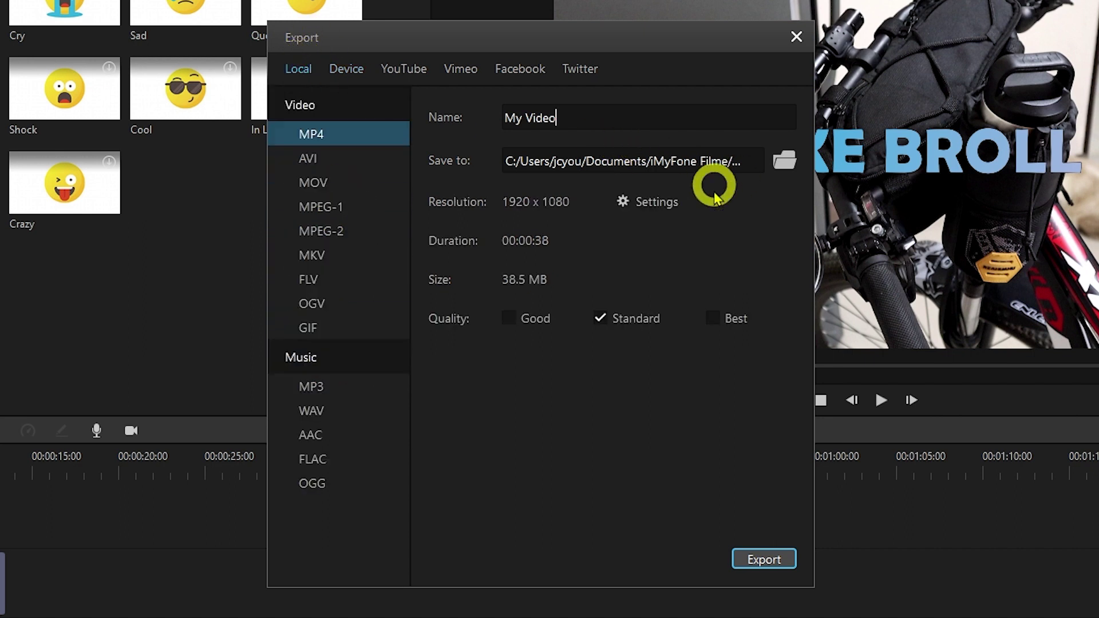
Review the MP4 export settings, including the frame rate and hardware encoder choices, and close them without changes
click(654, 216)
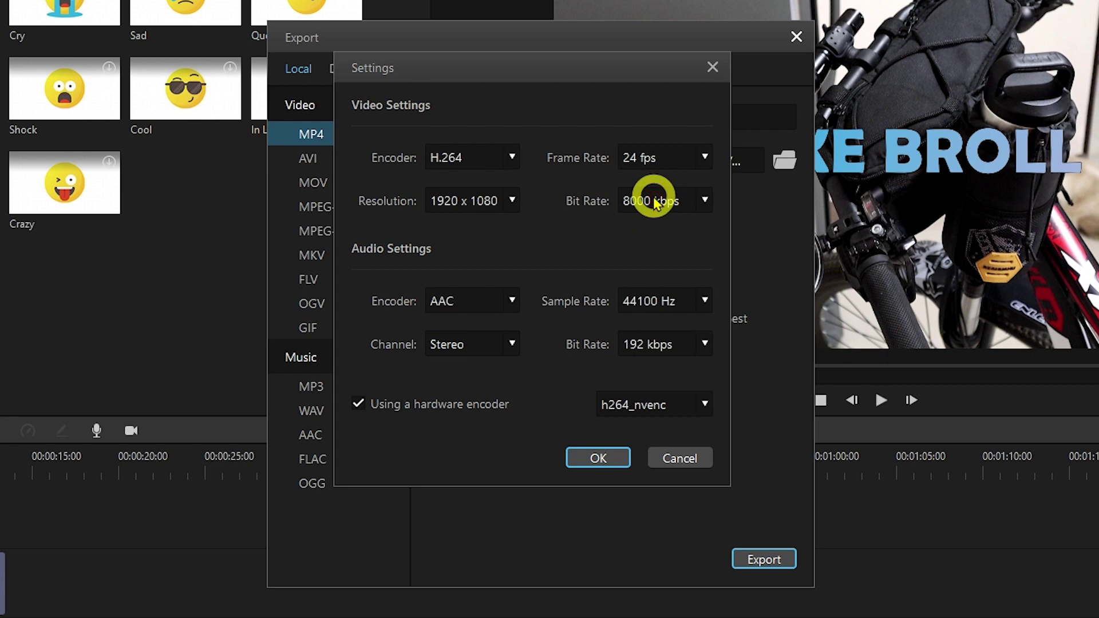
click(703, 159)
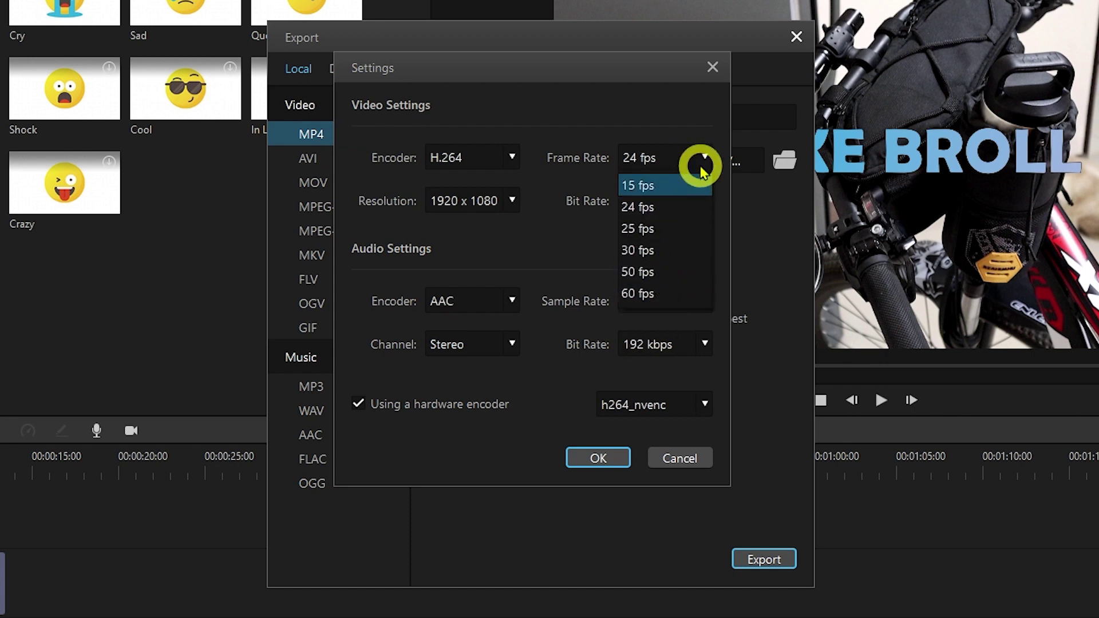
click(704, 160)
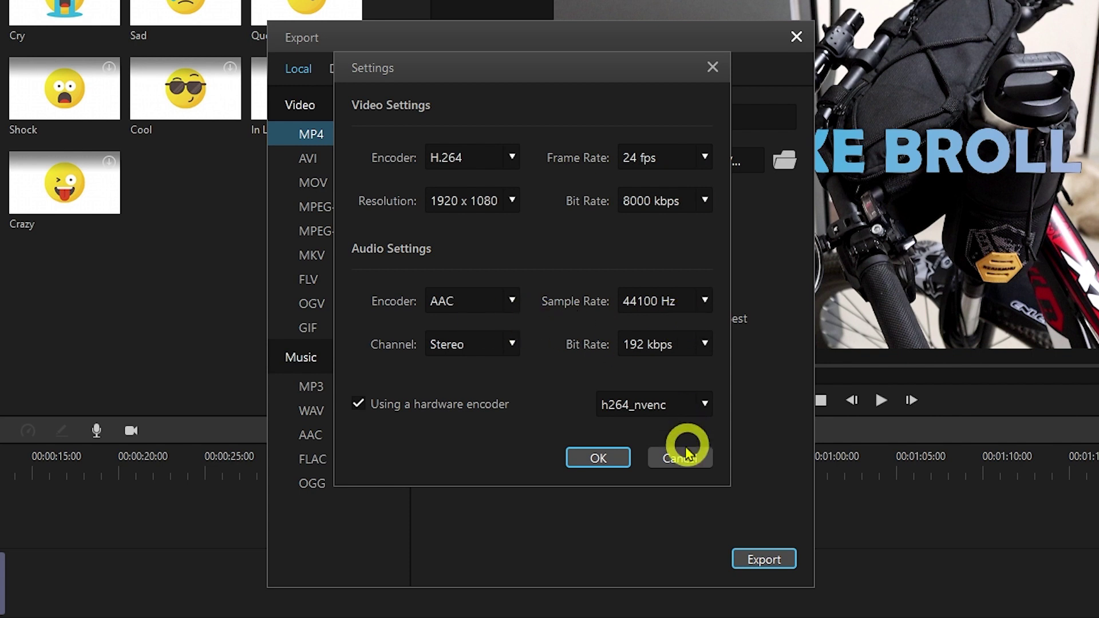
click(648, 406)
click(673, 433)
click(675, 456)
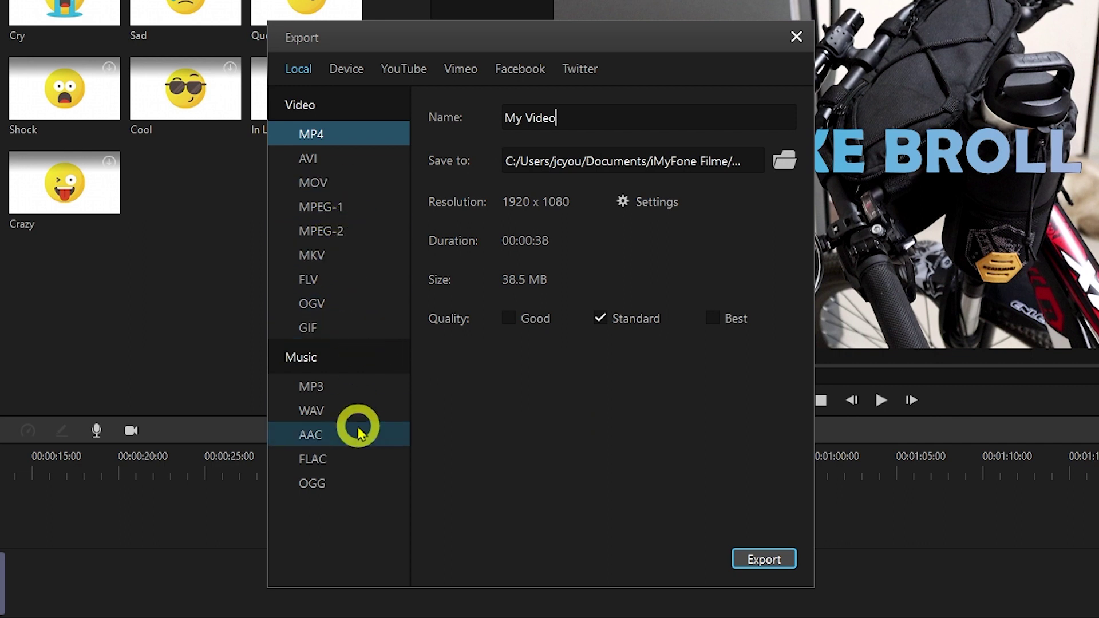
Look at the MP3 export option and the upload options for YouTube, Vimeo, Facebook and Twitter
click(341, 393)
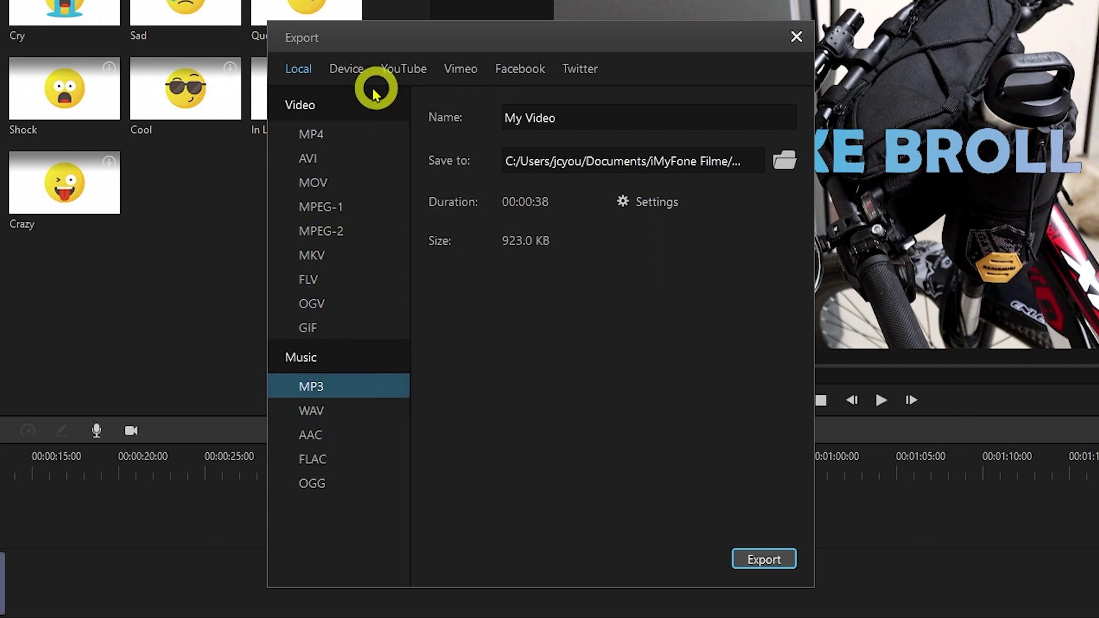
click(403, 71)
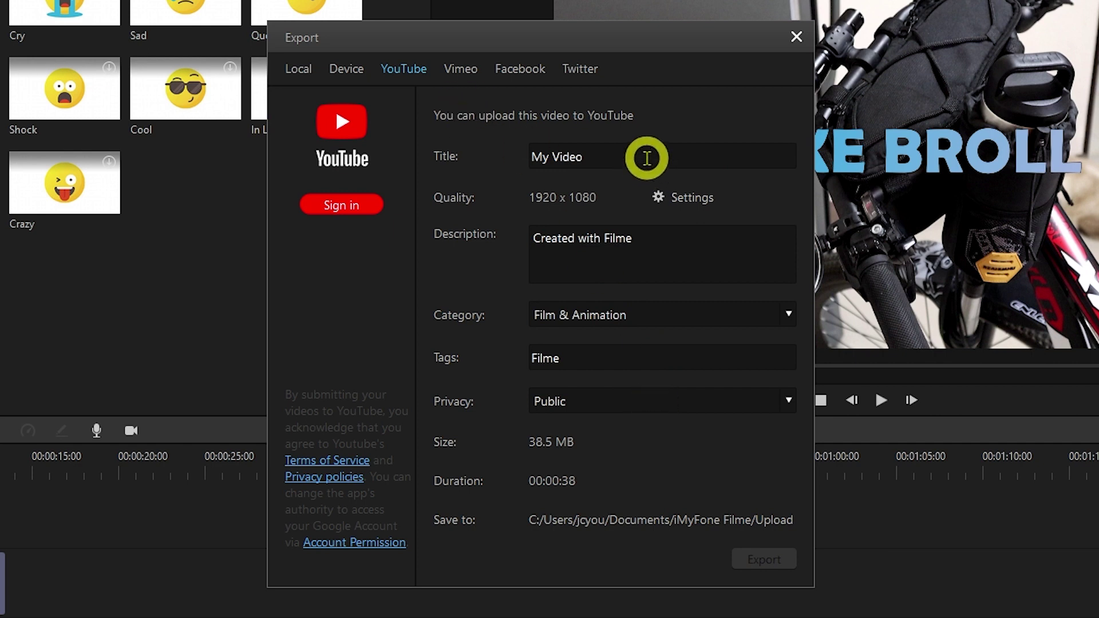
click(344, 217)
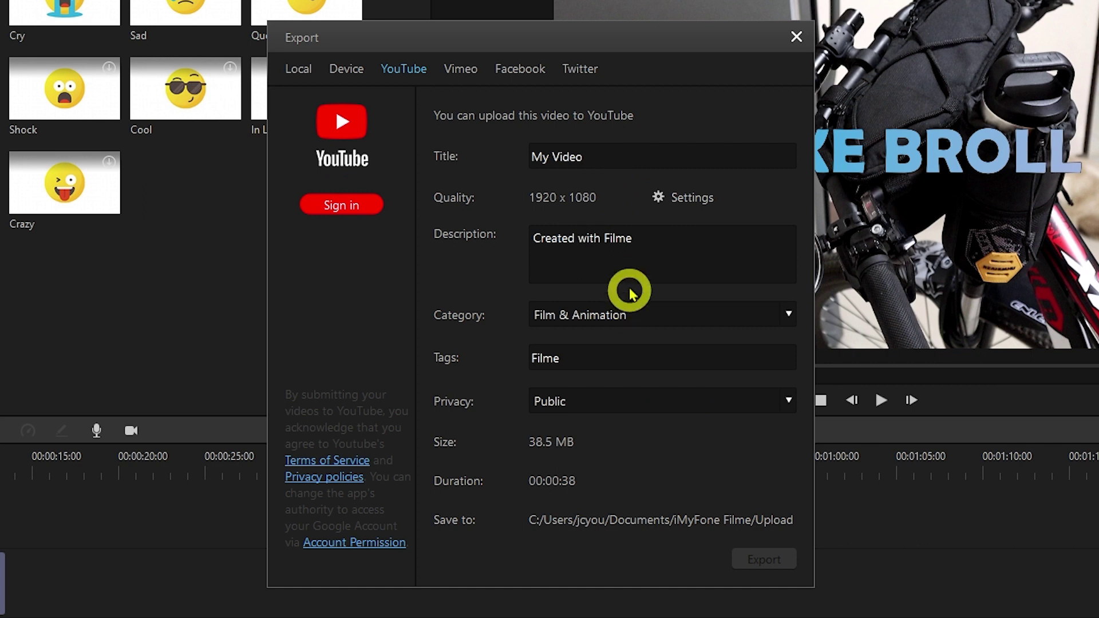
click(470, 69)
click(525, 70)
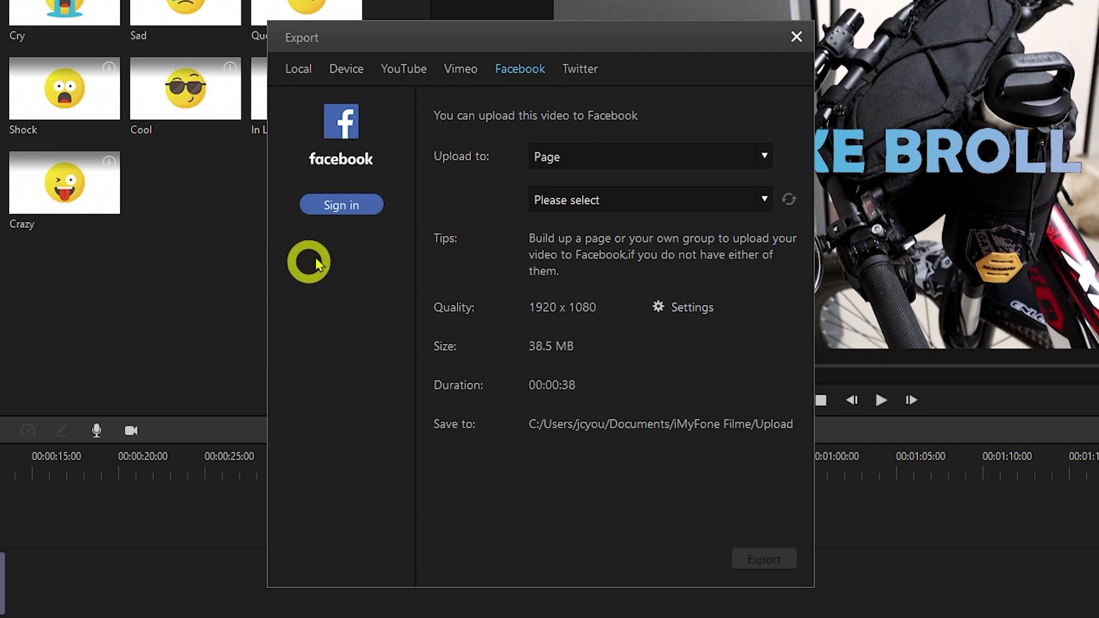
click(588, 74)
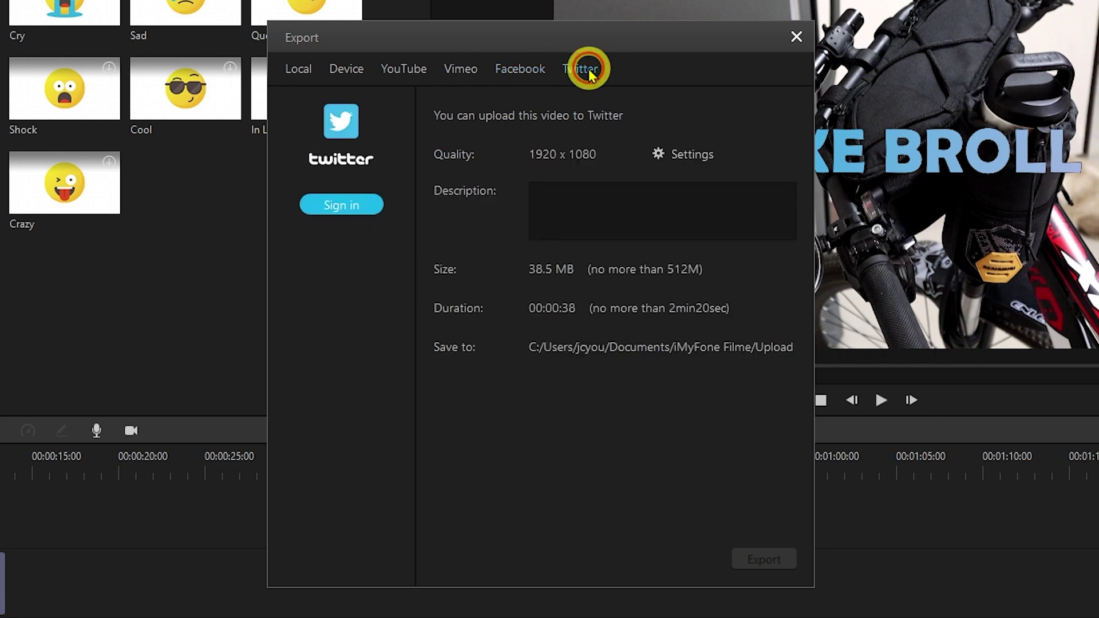
click(405, 81)
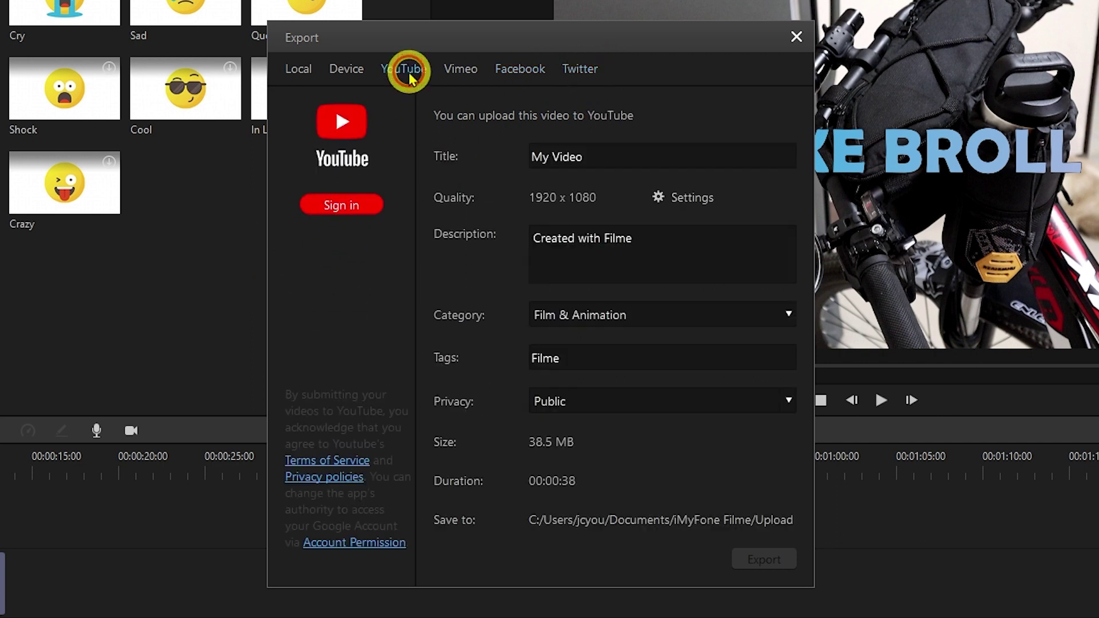
Compare the upload forms for Vimeo, Facebook, Twitter and YouTube in the export window
click(452, 68)
click(518, 69)
click(577, 73)
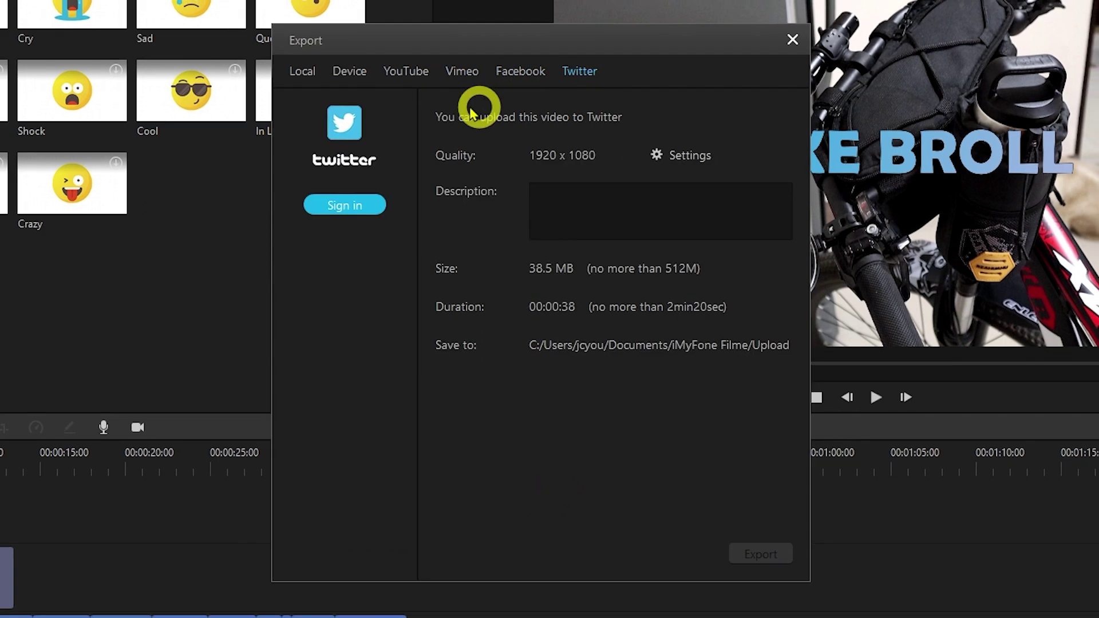
click(415, 77)
click(522, 79)
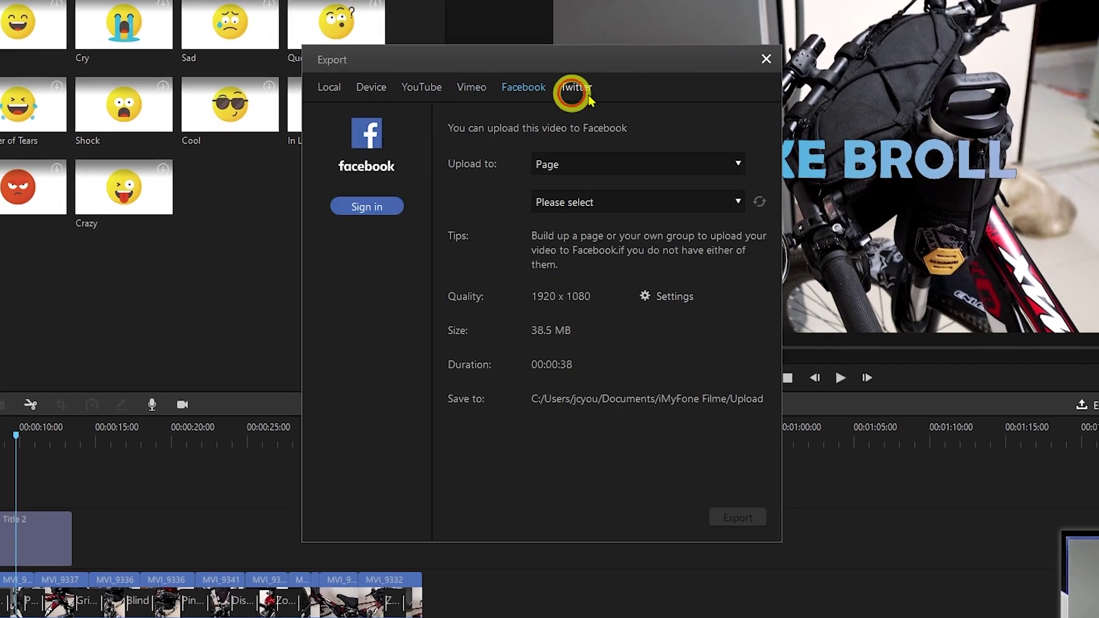
Export the project locally as an MP4 named My Video at 1920 x 1080 in Standard quality
click(351, 96)
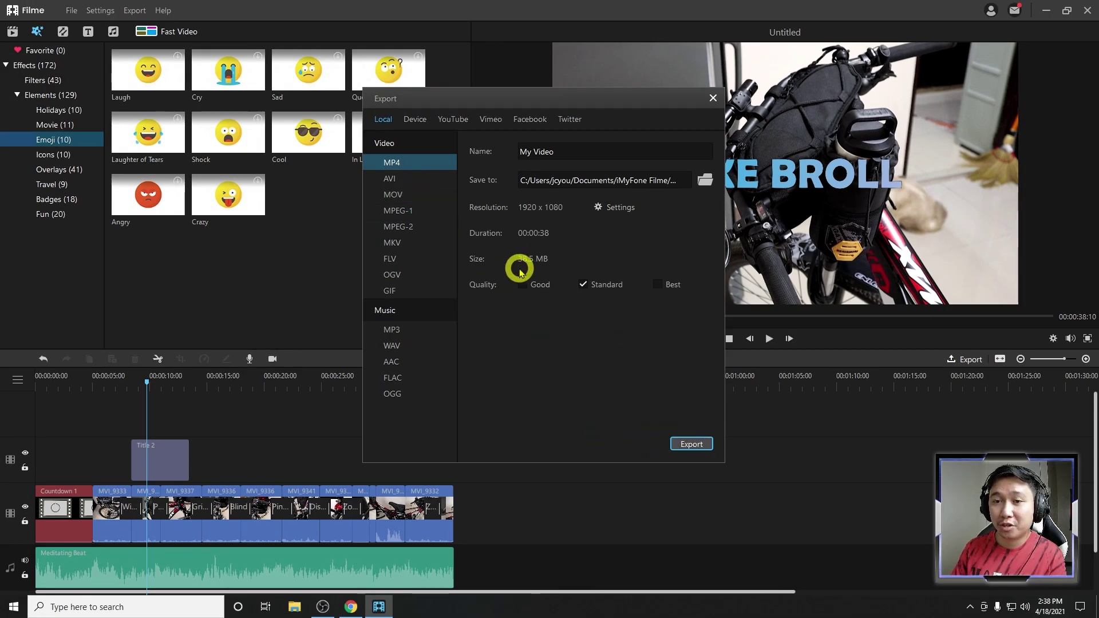
click(693, 445)
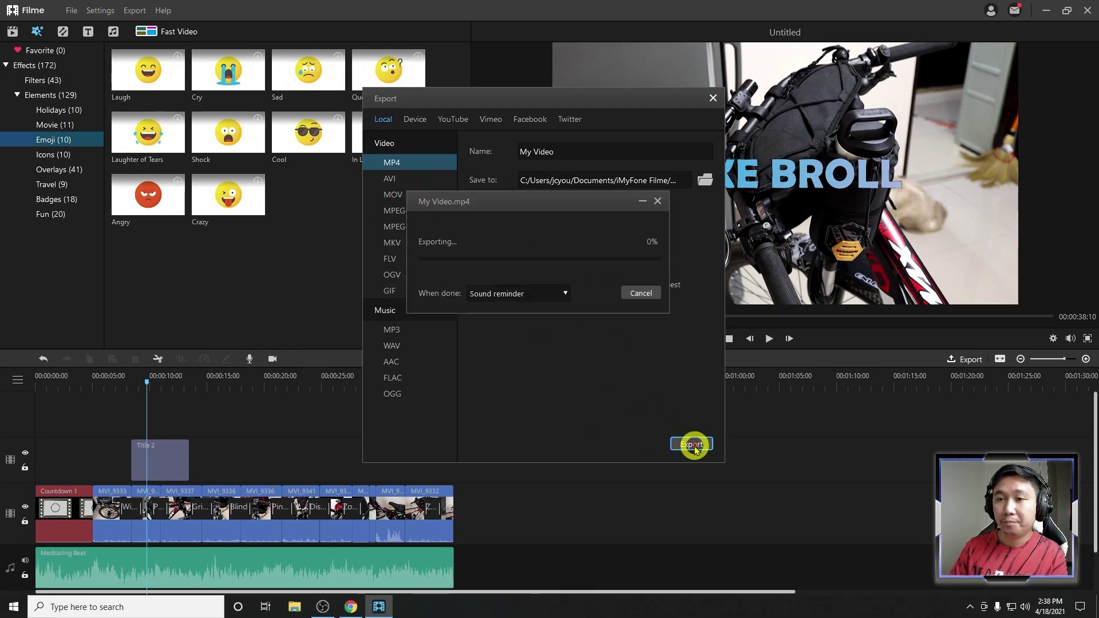
drag(579, 197, 948, 430)
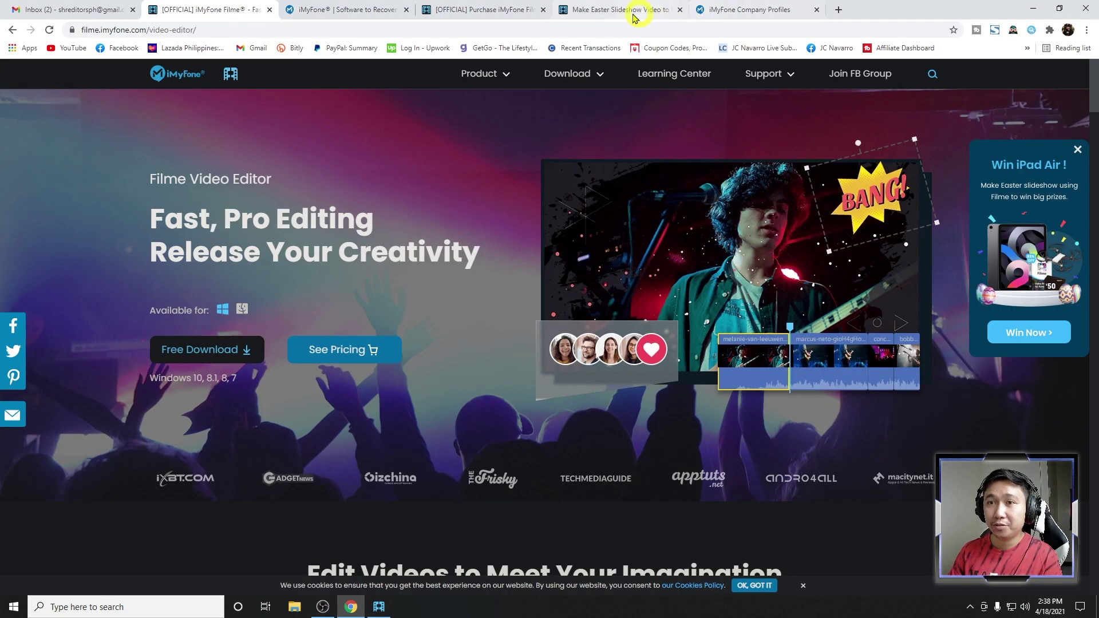
Switch to the Easter slideshow contest page in Chrome and review how to join, the contest rules and the prizes
click(629, 10)
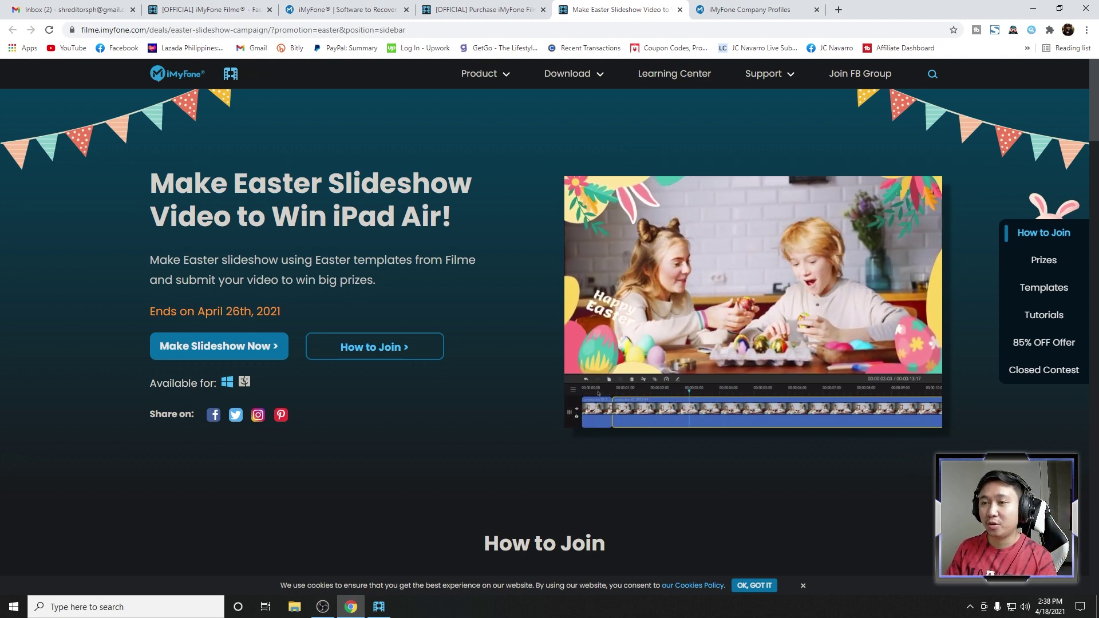
scroll(544, 315, down, 8)
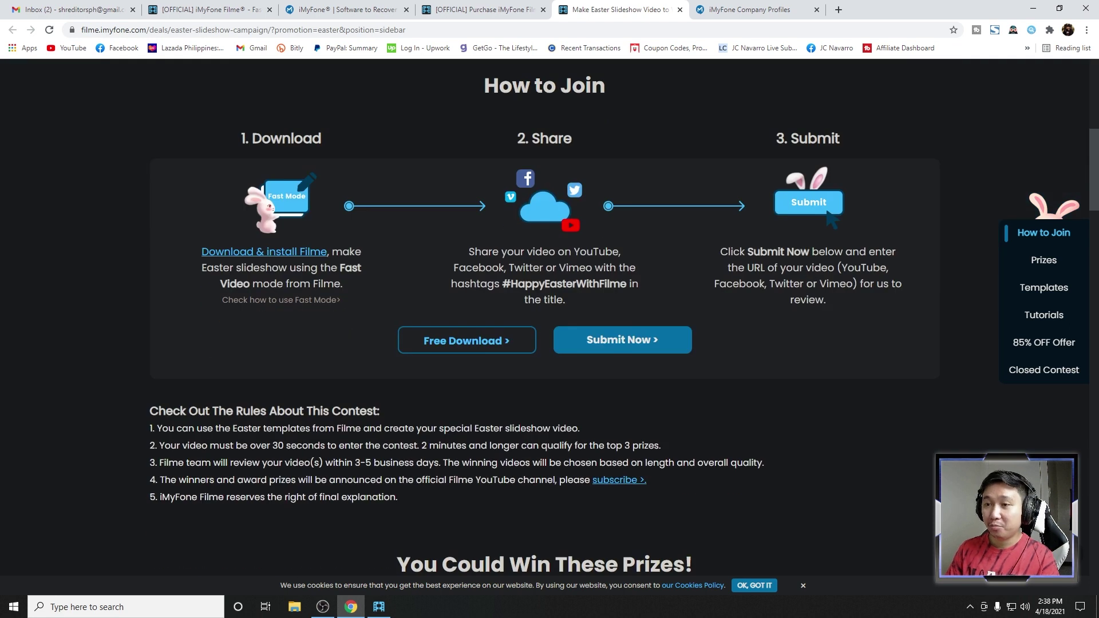
scroll(543, 315, up, 2)
click(1043, 261)
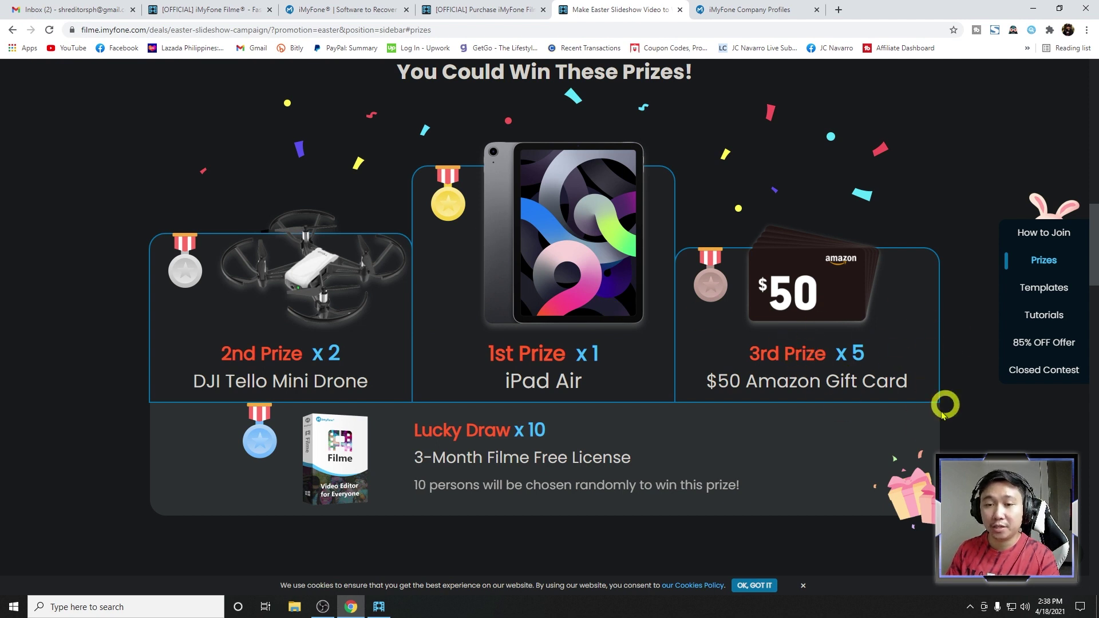
scroll(625, 395, up, 6)
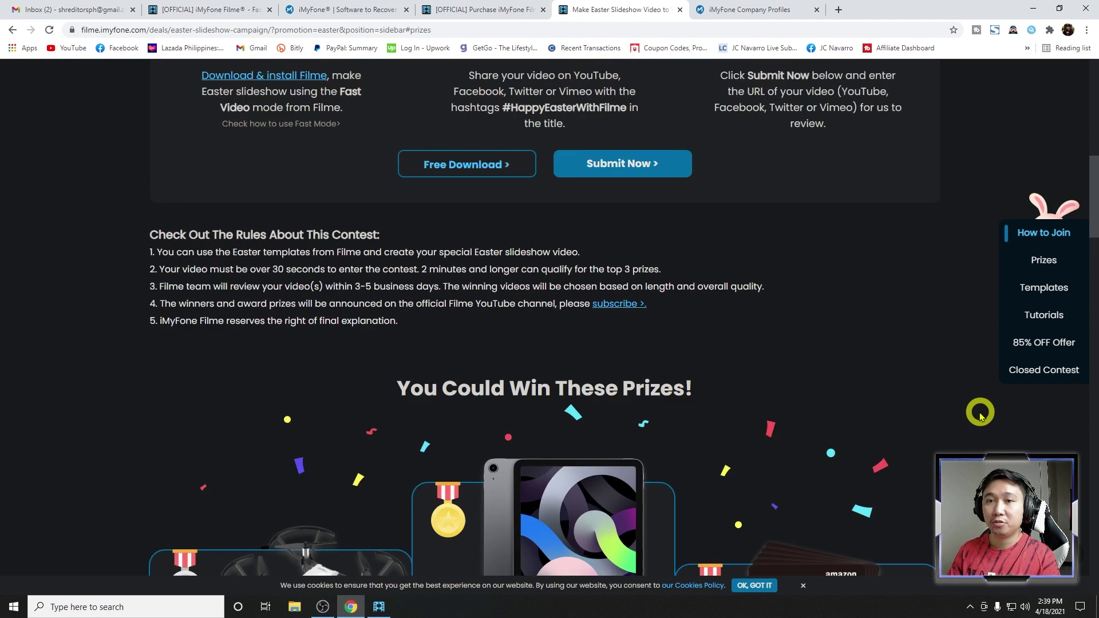
scroll(849, 386, up, 10)
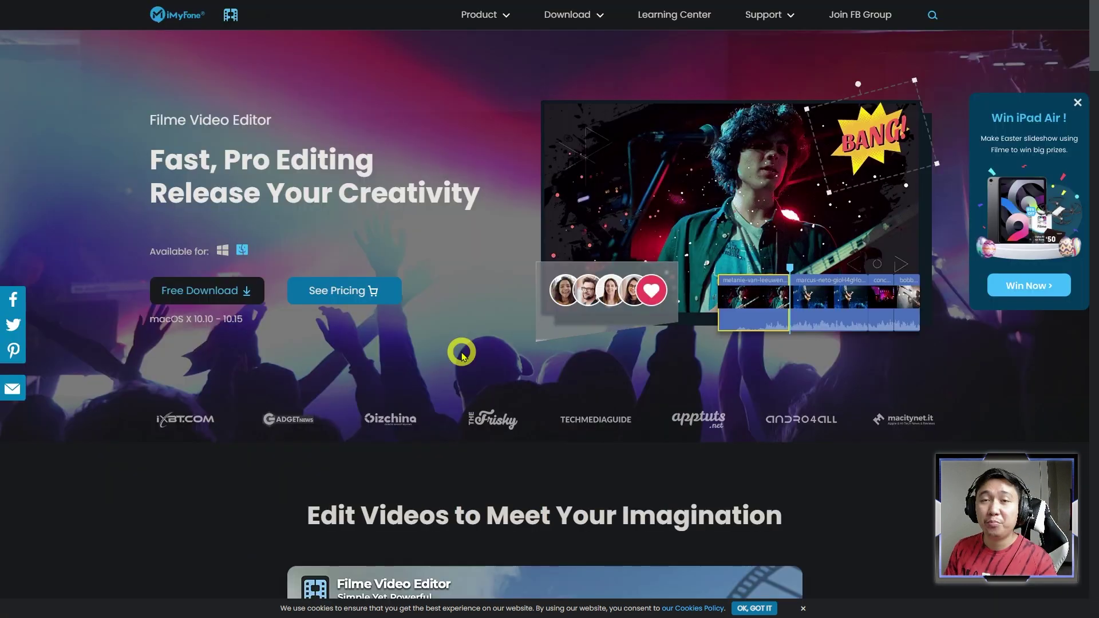
Check the macOS and Windows versions on the Filme product page and review its features and supported devices and formats
click(241, 255)
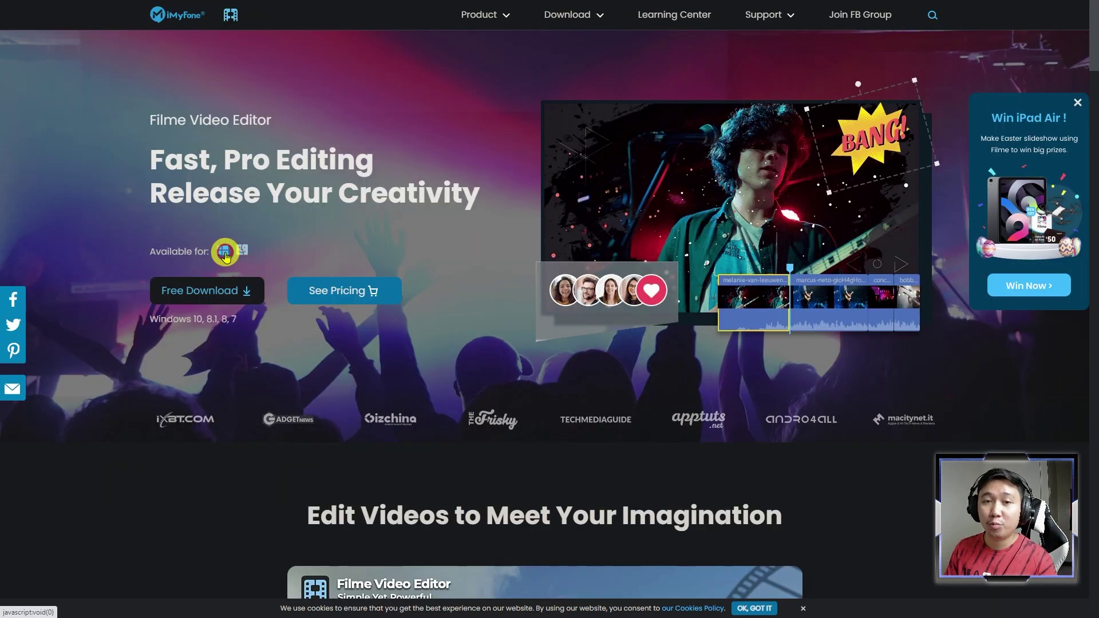
scroll(241, 267, down, 15)
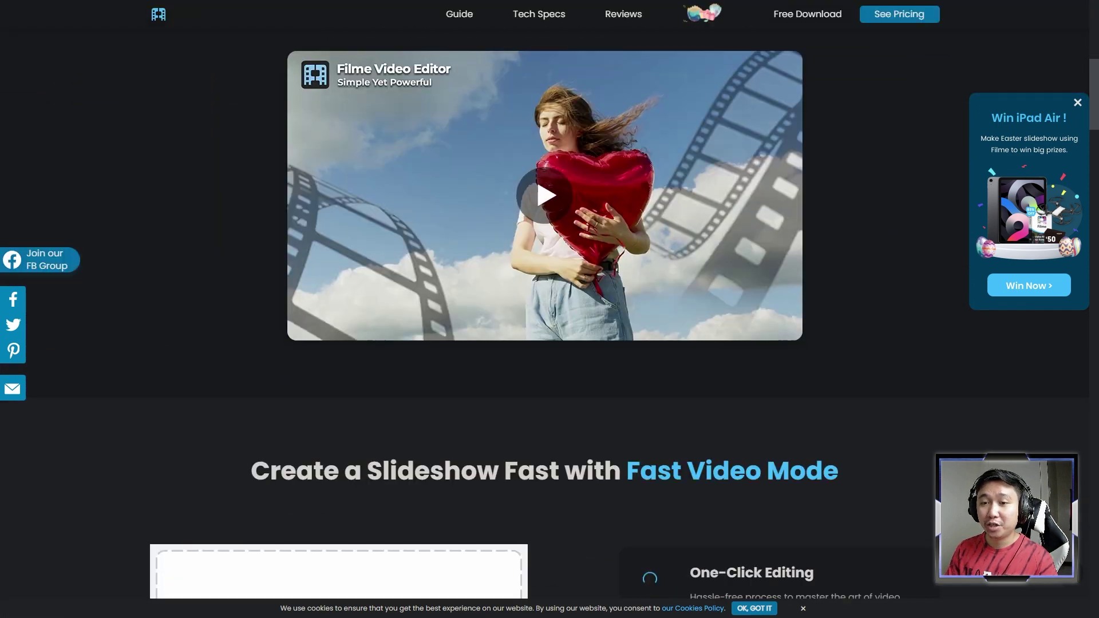
scroll(549, 309, down, 20)
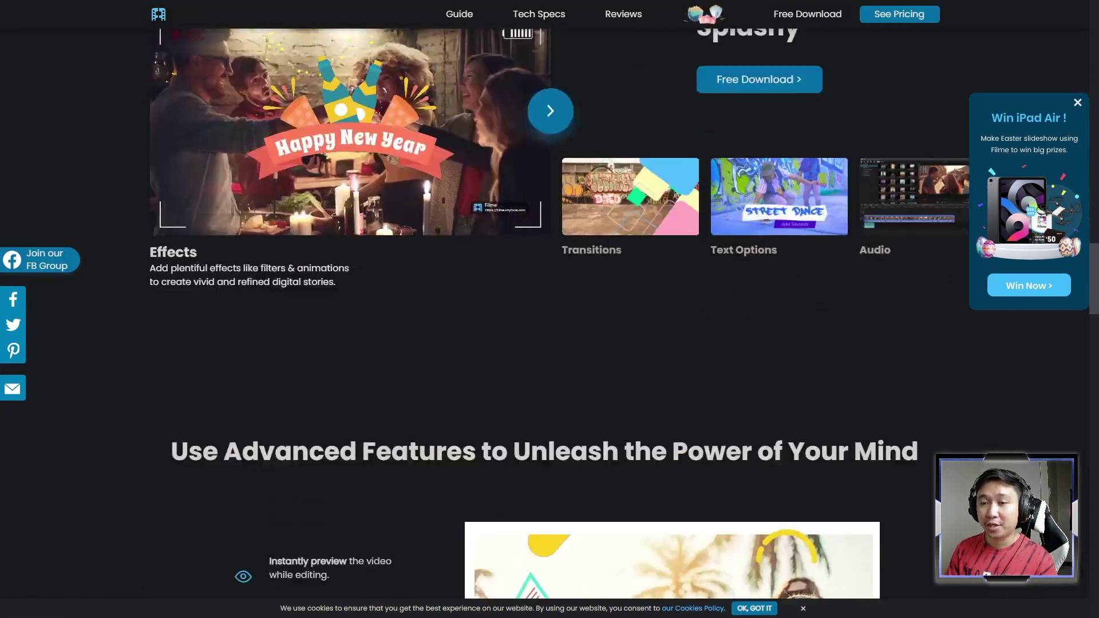
scroll(550, 309, down, 4)
scroll(515, 202, down, 15)
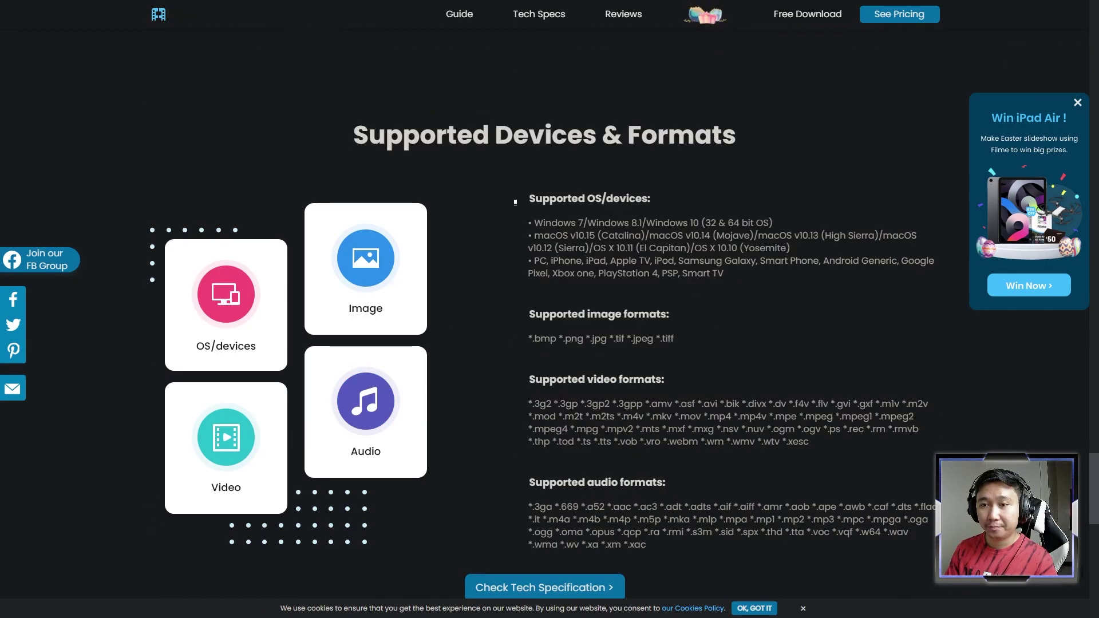
scroll(629, 229, down, 3)
scroll(655, 206, up, 2)
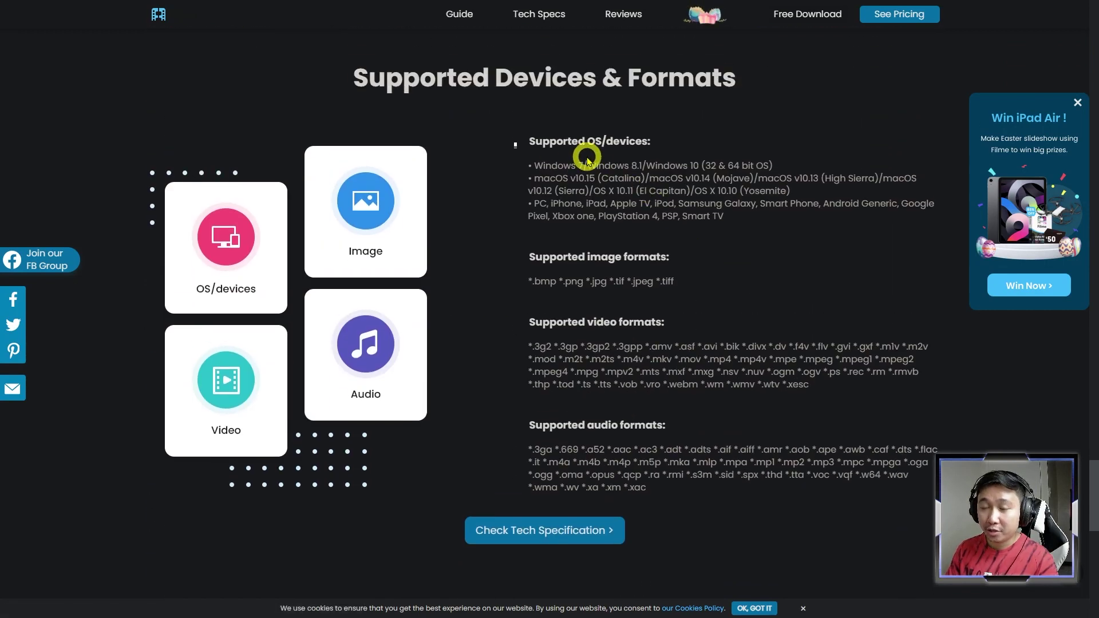